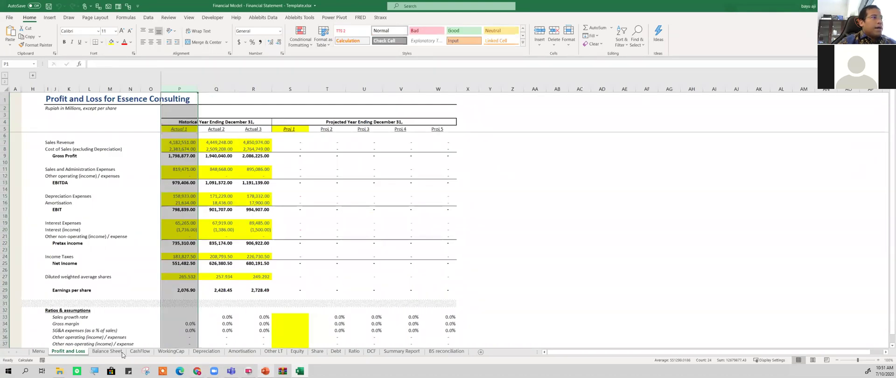
- Switch to File Explorer and open Financial Statement Model.pdf from the Training Material folder in Microsoft Edge
mouse_move(59, 371)
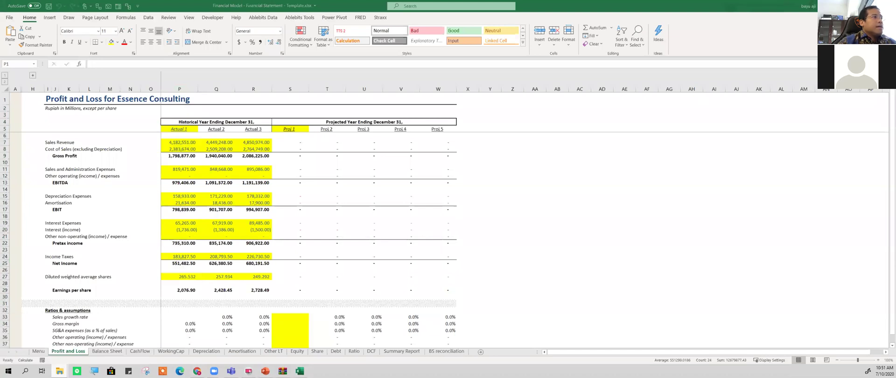
left_click(59, 371)
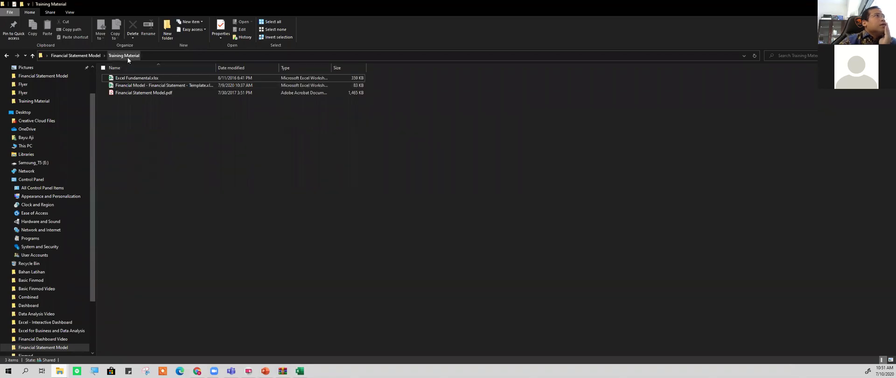
left_click(143, 93)
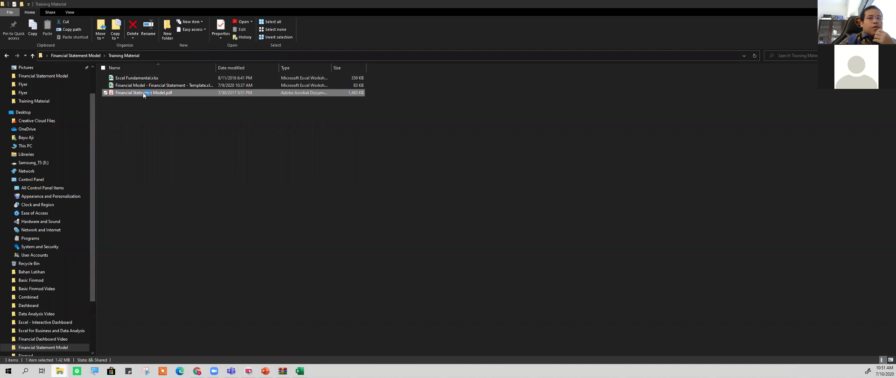
right_click(212, 93)
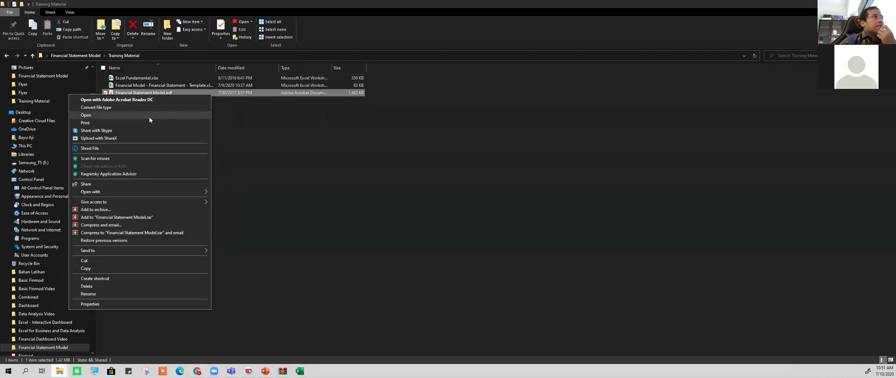
mouse_move(152, 191)
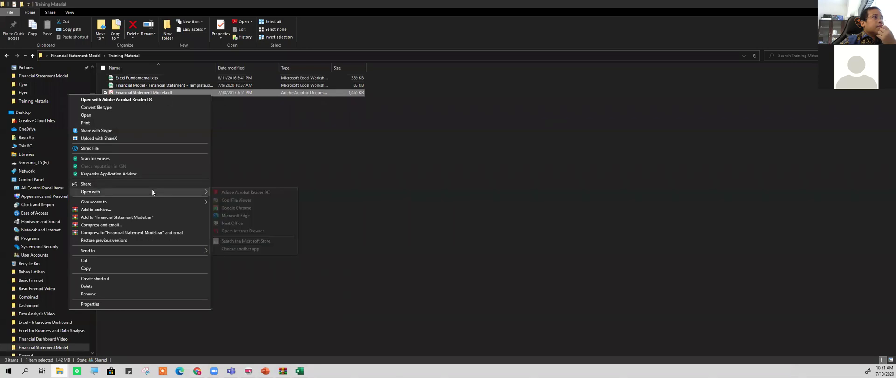
left_click(233, 216)
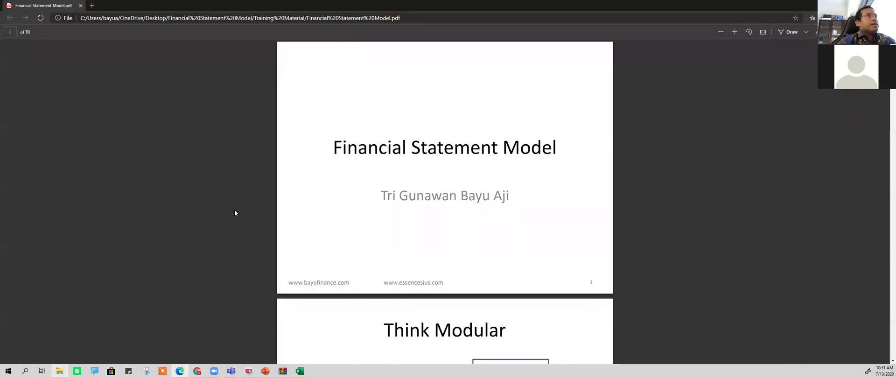
- Page through the PDF to slide 14, STEP 1 Projecting Profit and Loss
scroll(441, 189, "down", 20)
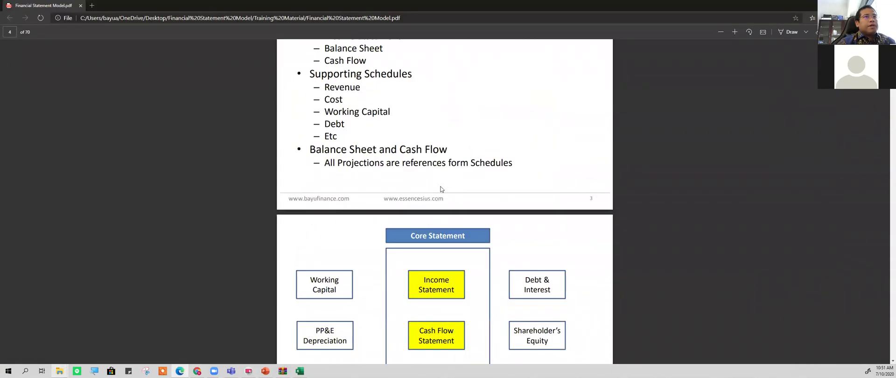
scroll(442, 189, "down", 10)
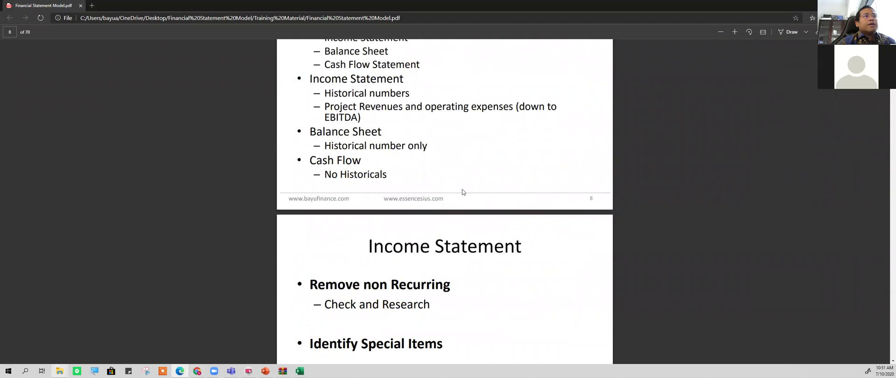
scroll(459, 200, "down", 15)
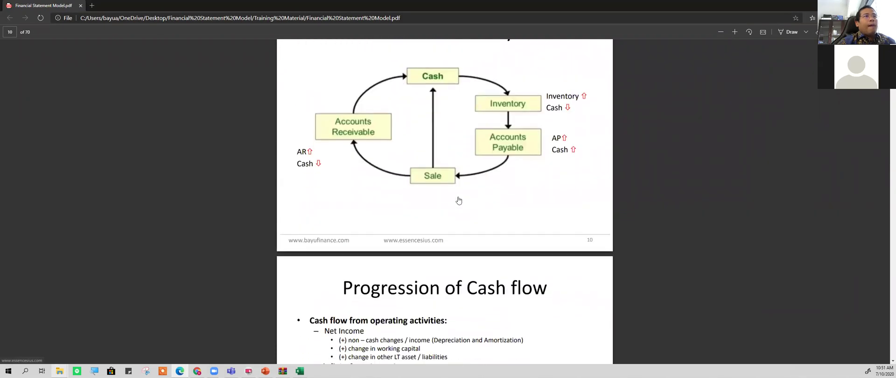
scroll(459, 201, "down", 9)
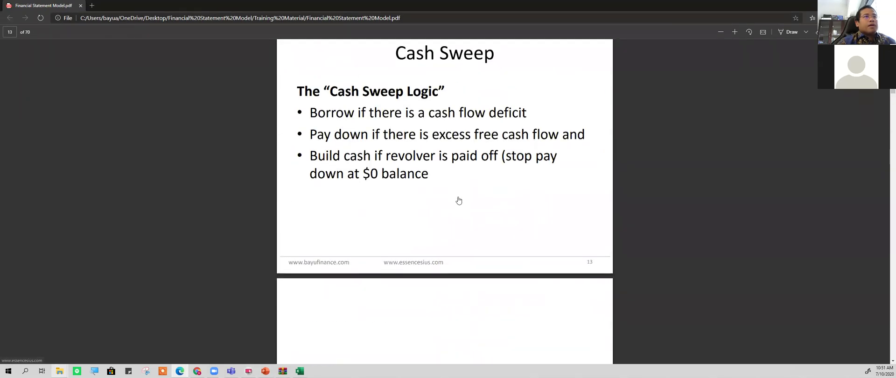
scroll(459, 200, "down", 1)
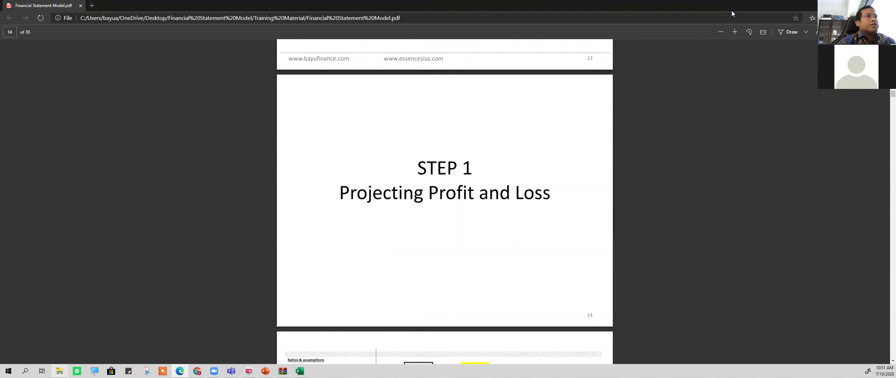
- Switch back to the Excel workbook and examine the historical figures and the sales growth rate row on the Profit and Loss sheet
key("alt+Tab")
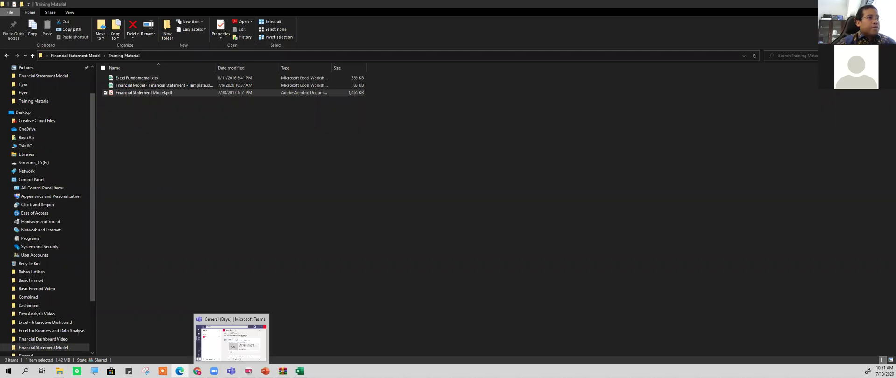
left_click(299, 371)
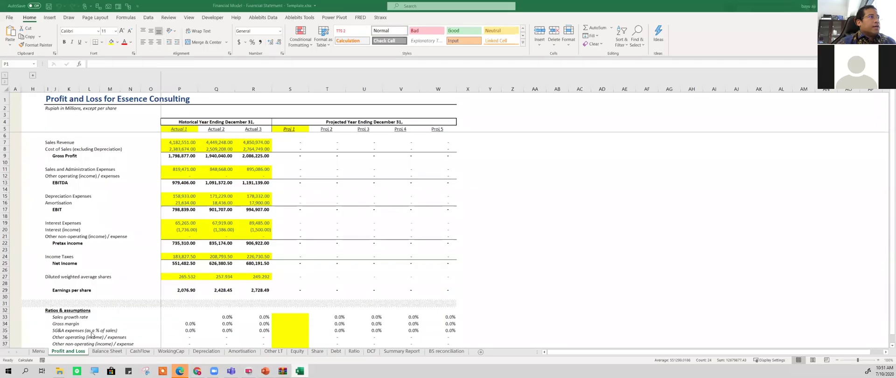
left_click(179, 210)
left_click(185, 149)
scroll(193, 238, "down", 2)
scroll(193, 242, "up", 2)
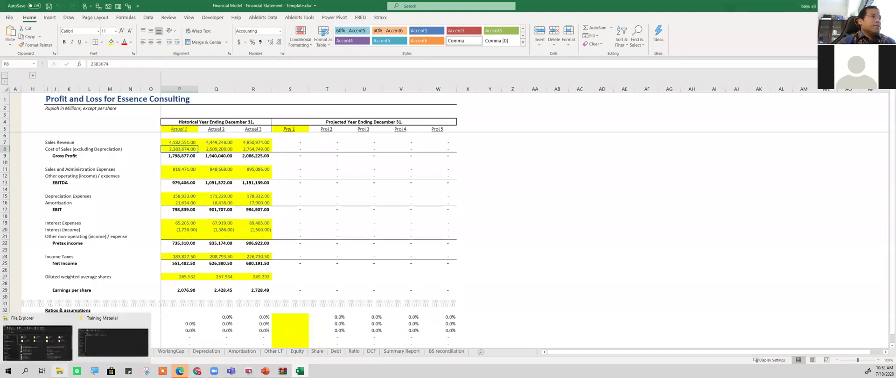
left_click(223, 317)
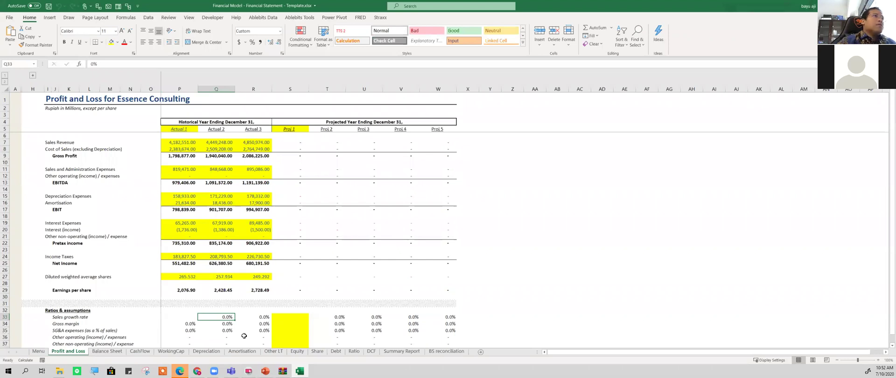
key("Right")
key("Right")
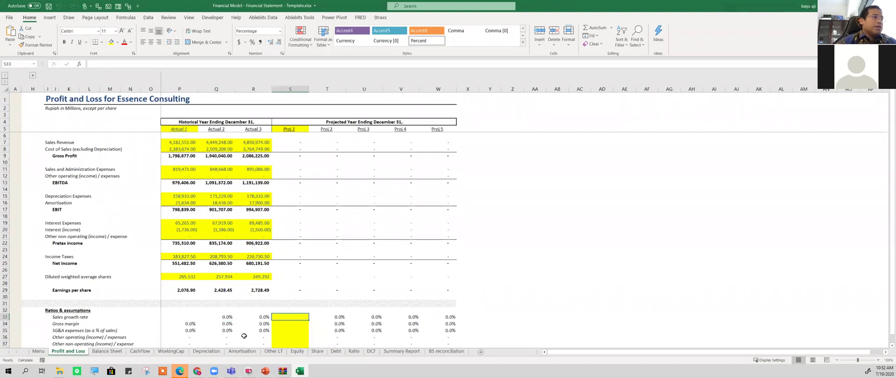
key("alt+Tab")
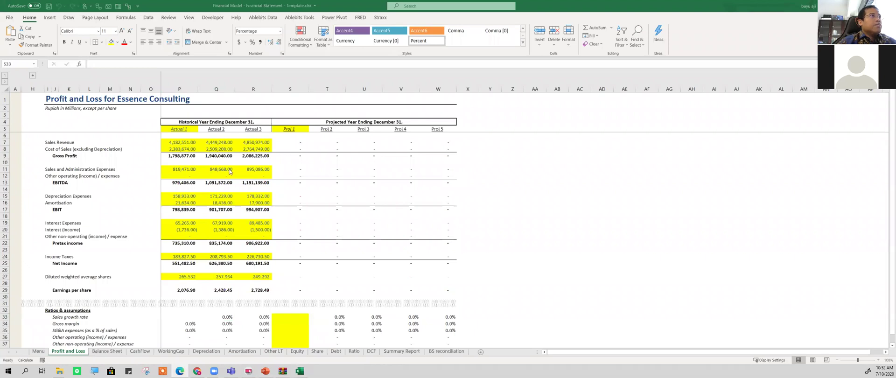
key("alt+Tab")
left_click(180, 142)
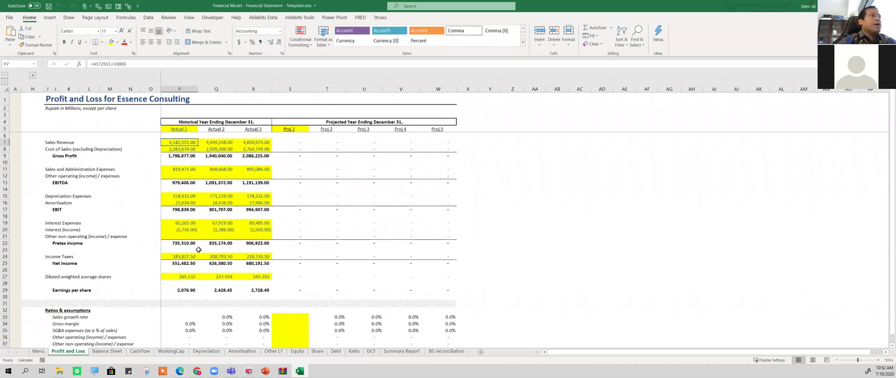
- Enter the Actual 2 sales growth rate in Q33 as =Q7/P7-1, based on Sales Revenue
left_click(216, 317)
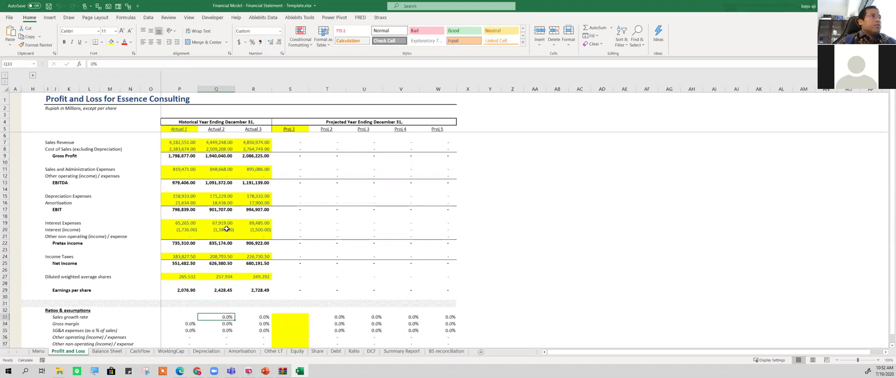
scroll(245, 256, "up", 1, "ctrl")
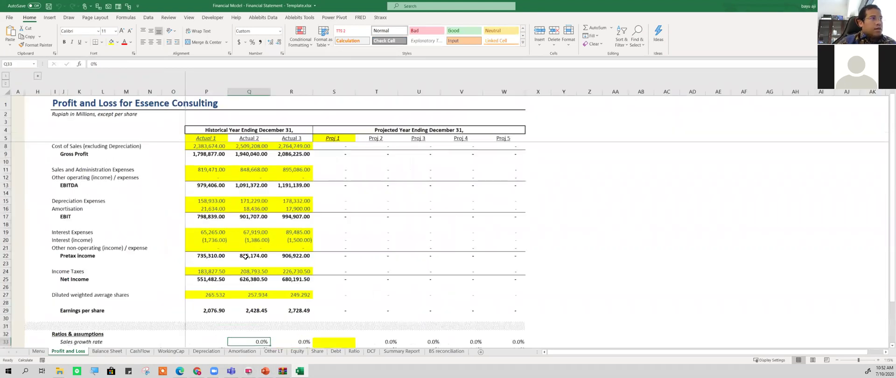
scroll(246, 259, "down", 3)
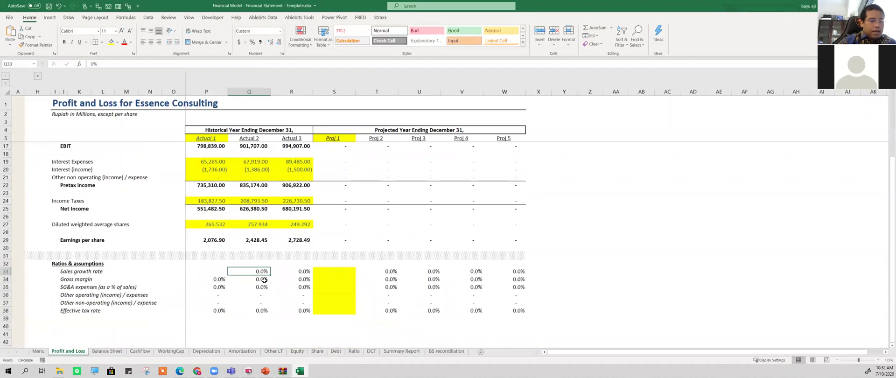
type("=")
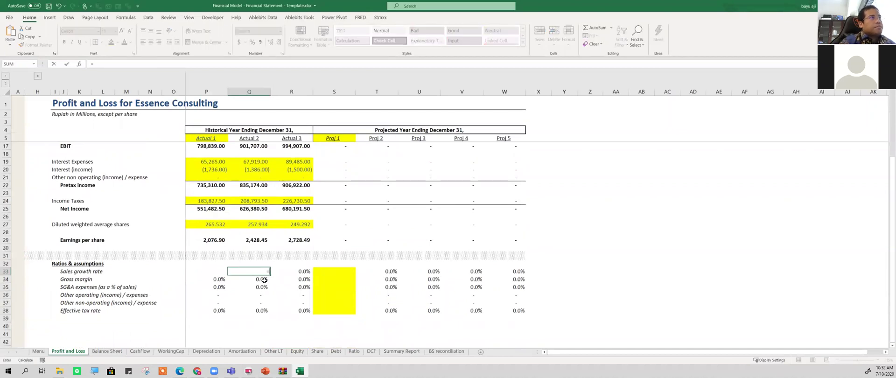
scroll(267, 274, "up", 4)
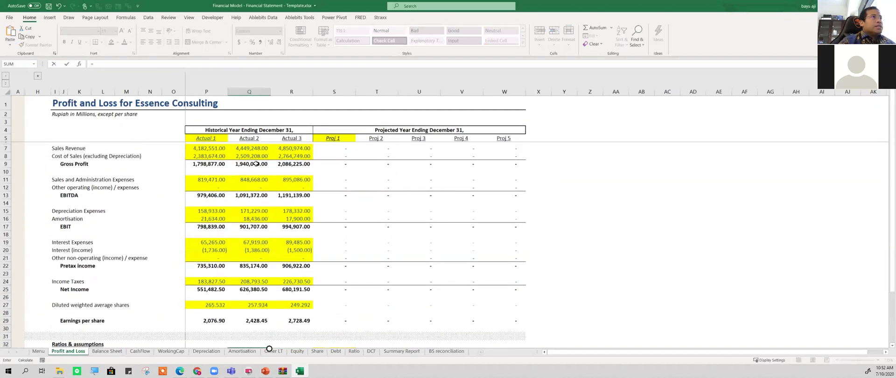
left_click(261, 156)
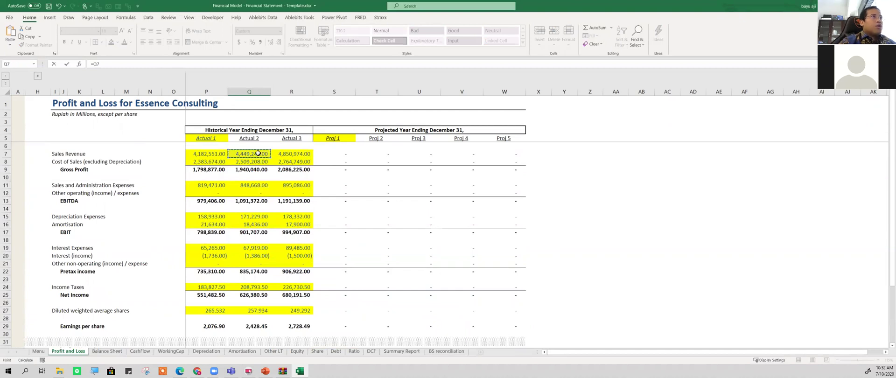
type("/")
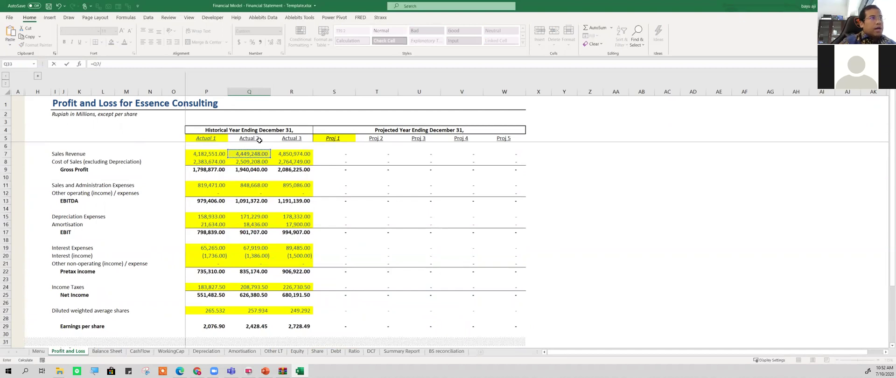
left_click(208, 152)
scroll(224, 168, "down", 2)
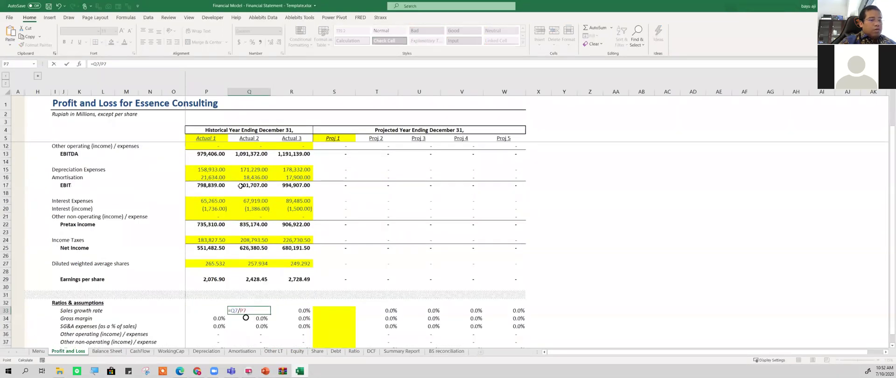
type("-1")
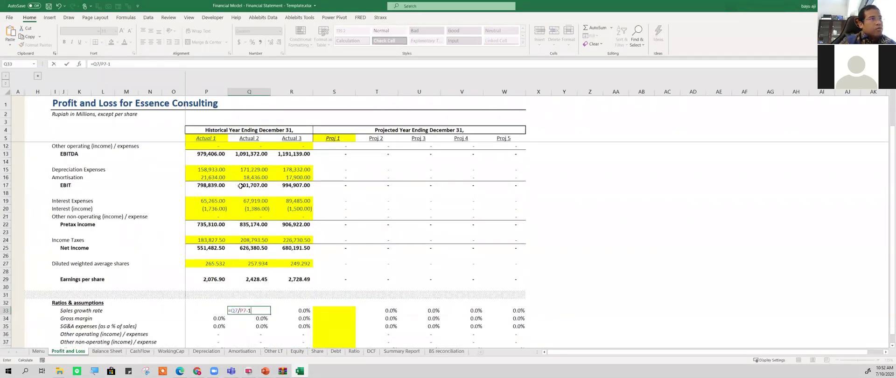
key("ctrl+Return")
key("shift+Right")
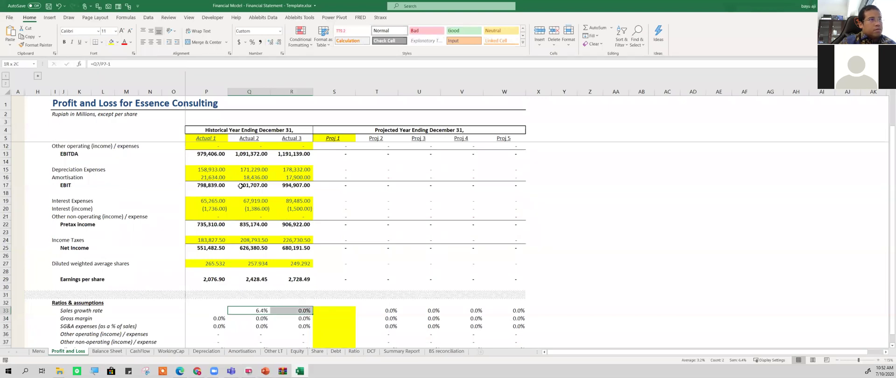
key("ctrl+q")
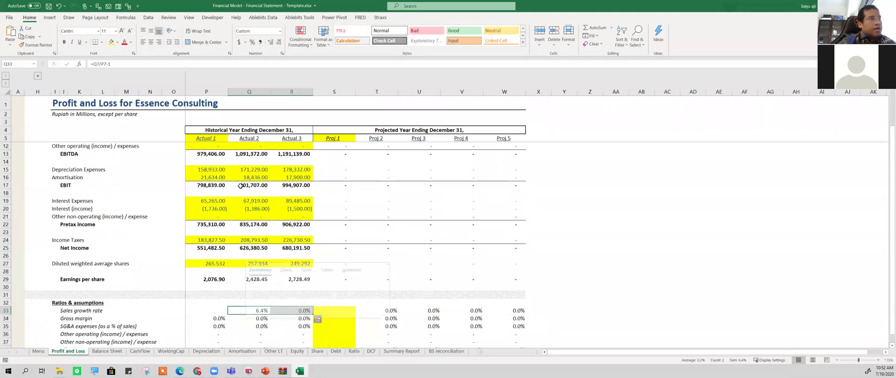
key("Escape")
- Inspect which Sales Revenue cells the growth rate formula in Q33 refers to, leaving the formula as it is
left_click(257, 308)
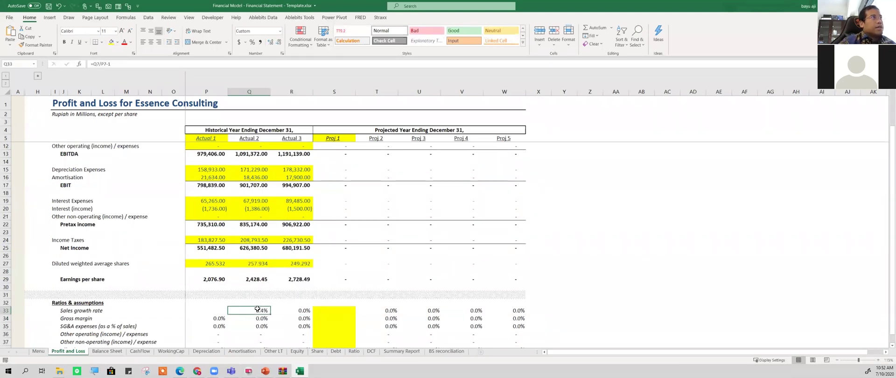
key("F2")
scroll(294, 294, "up", 2)
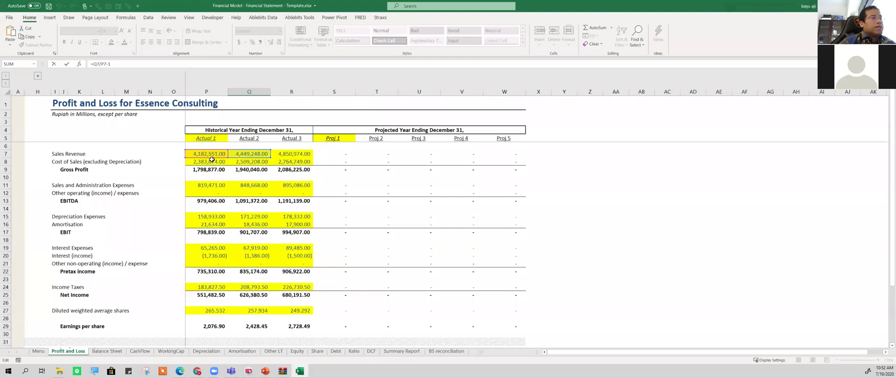
scroll(244, 240, "down", 2)
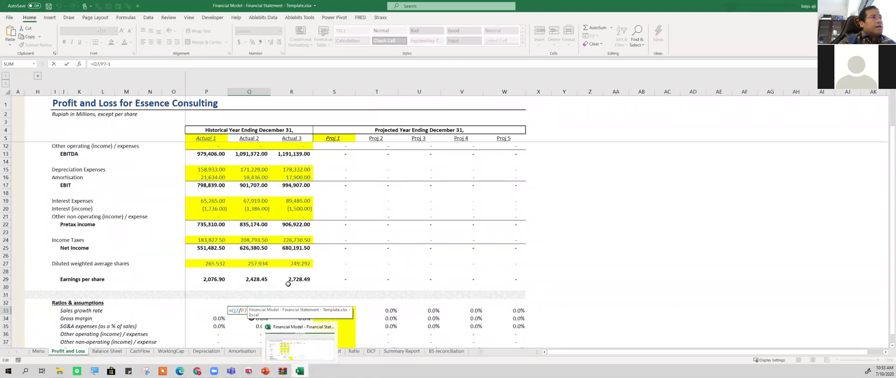
key("ctrl+Return")
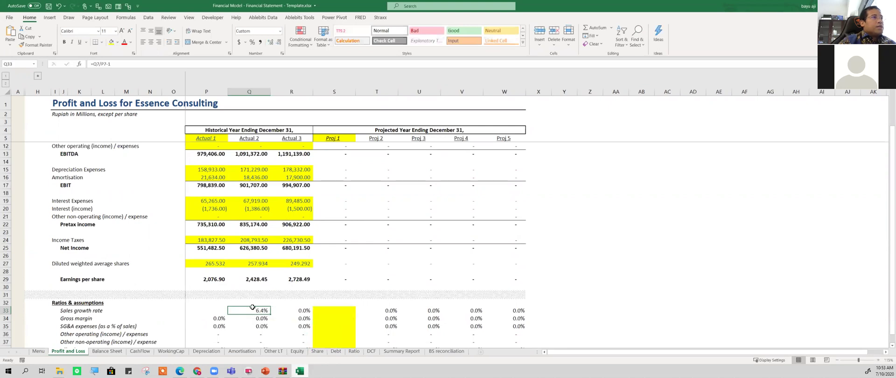
- Copy the sales growth rate formula from Actual 2 across to Actual 3 in row 33
left_click(279, 309, "shift")
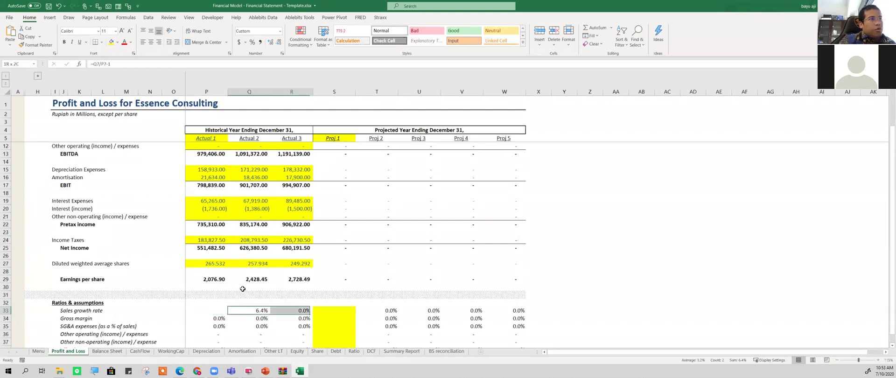
key("ctrl+r")
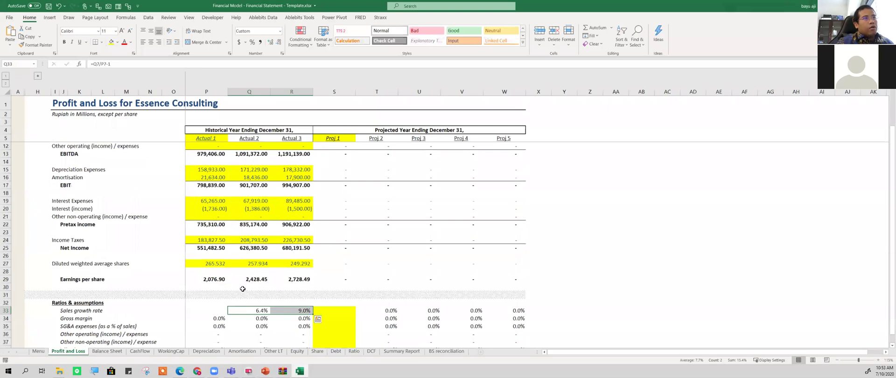
- Enter the note "ctrl R" in cell Y33, beside the Sales growth rate row
key("Right")
key("Right")
key("Right")
key("Right")
key("Right")
key("Right")
key("Right")
key("Right")
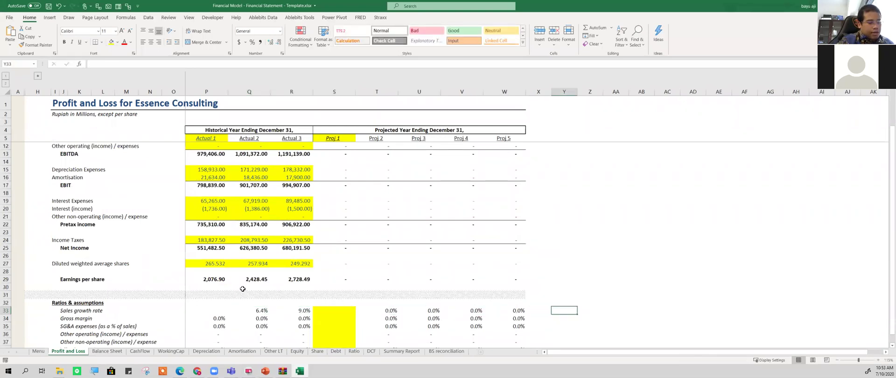
type("ctrl")
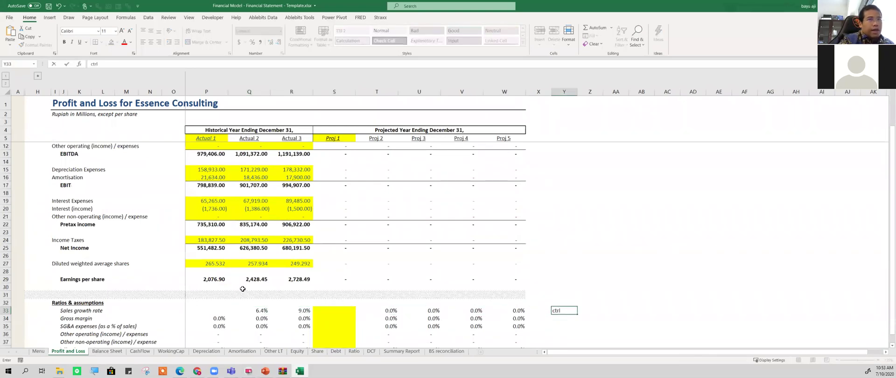
- Inspect the sales growth rate formulas for Actual 2 and Actual 3 in Q33 and R33 without changing them
key("Left")
key("Left")
key("Left")
key("Left")
key("Left")
key("Left")
key("Left")
key("Left")
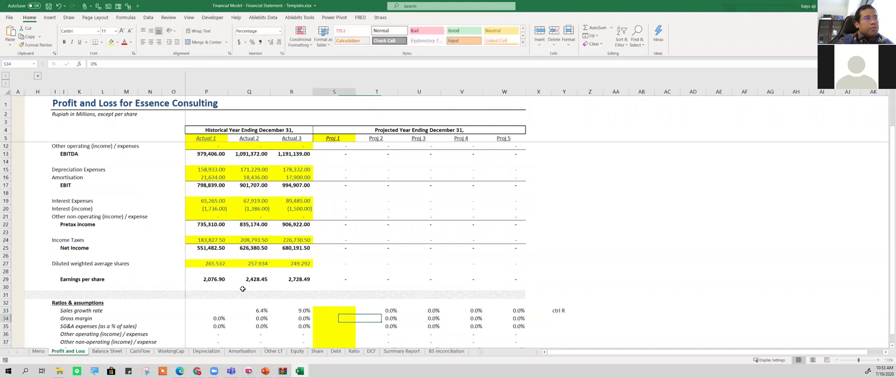
key("shift+Right")
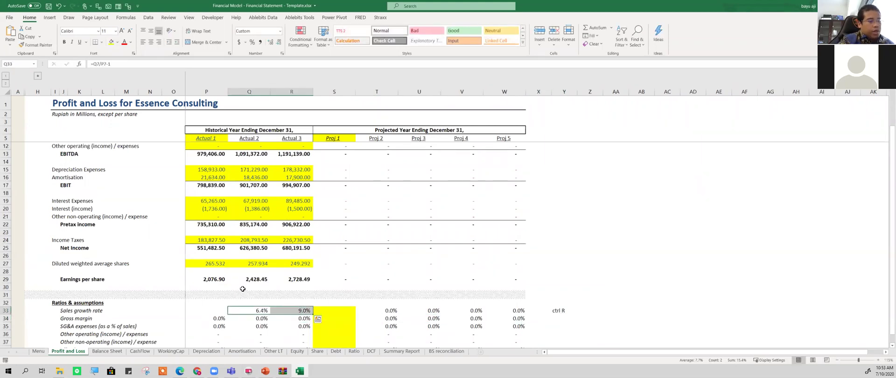
key("shift+Left")
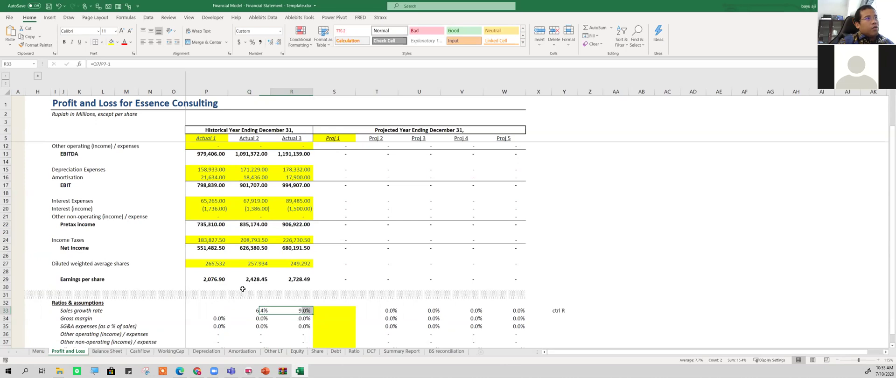
key("F2")
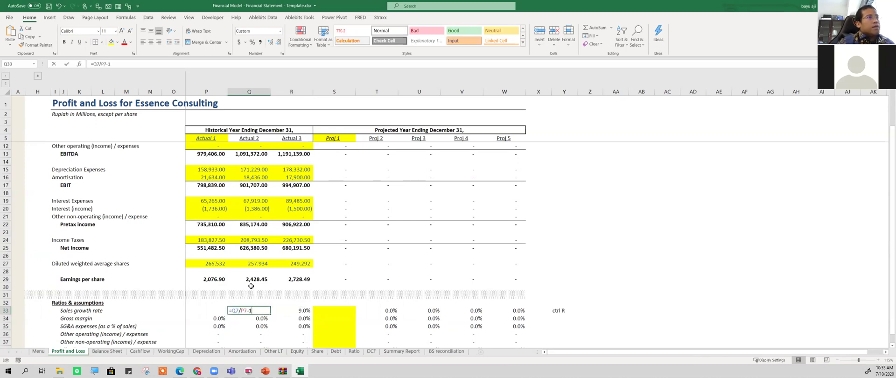
scroll(251, 299, "up", 2)
scroll(240, 247, "down", 3)
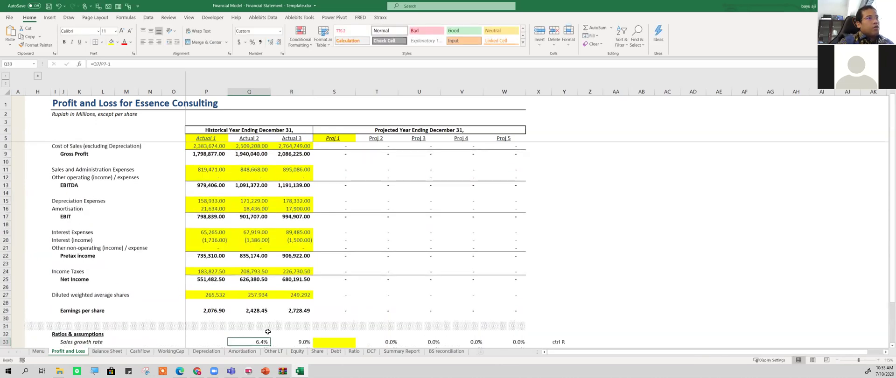
left_click(304, 293)
mouse_move(231, 371)
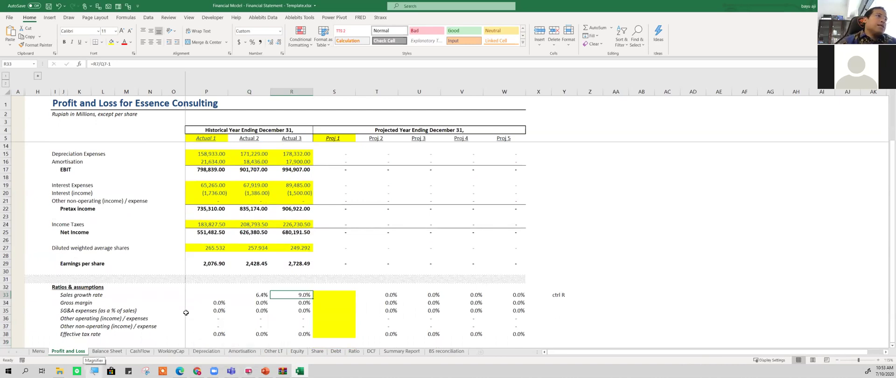
- Examine the Actual 1 Gross Profit formula, the Gross margin cell in P34 and the historical sales growth rates
left_click(198, 304)
scroll(187, 339, "up", 3)
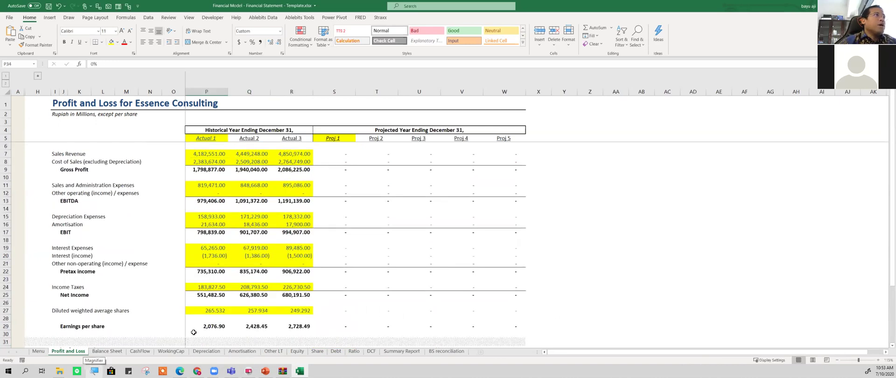
left_click(222, 168)
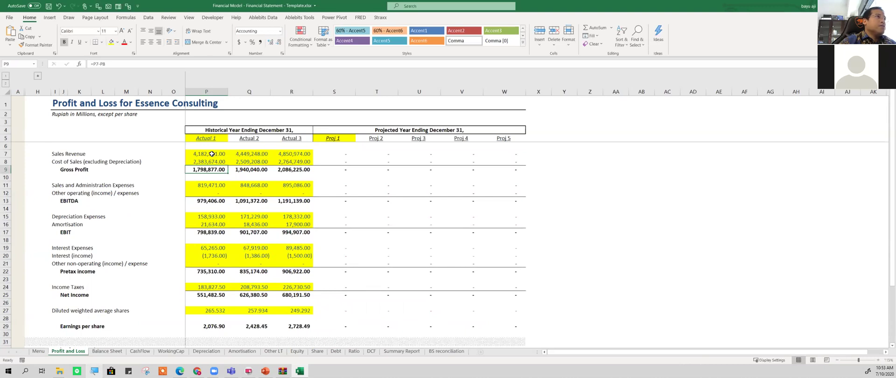
scroll(231, 239, "down", 3)
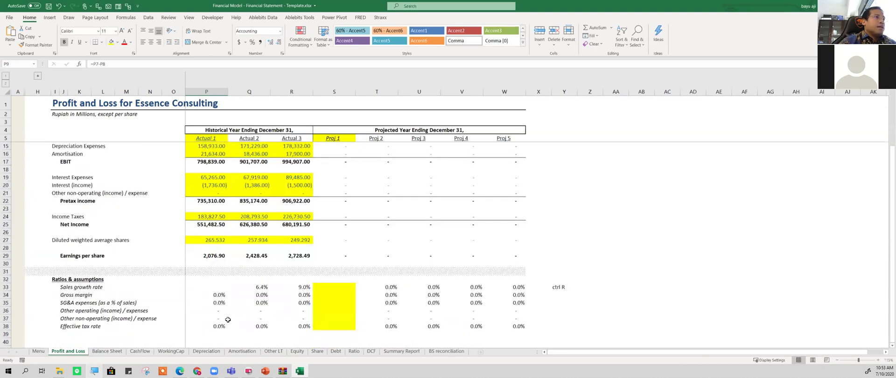
left_click(219, 294)
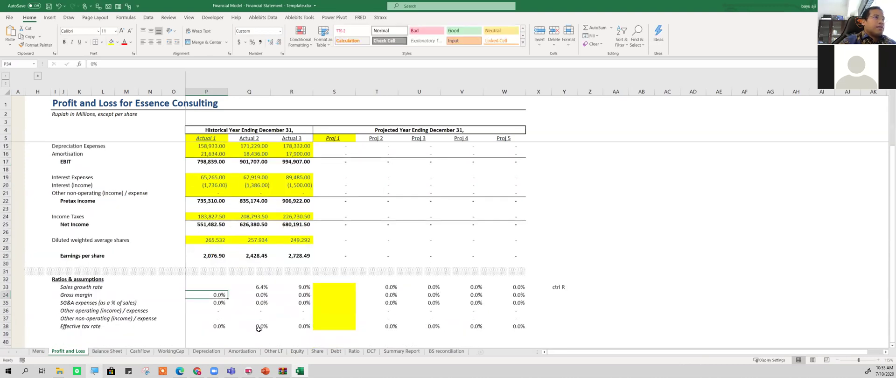
left_click(269, 289)
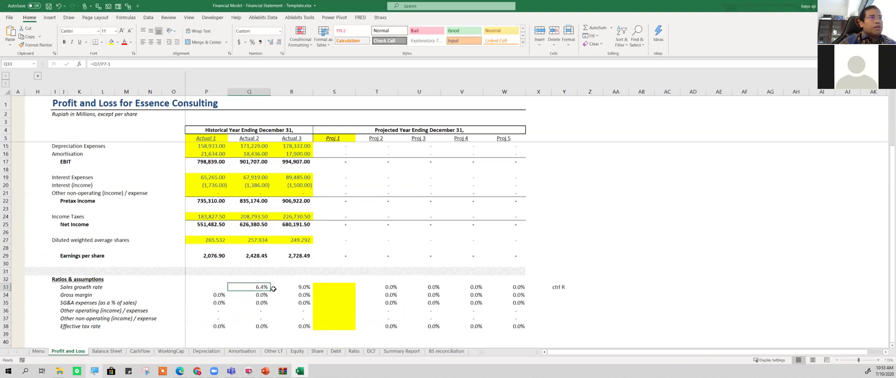
left_click(290, 287)
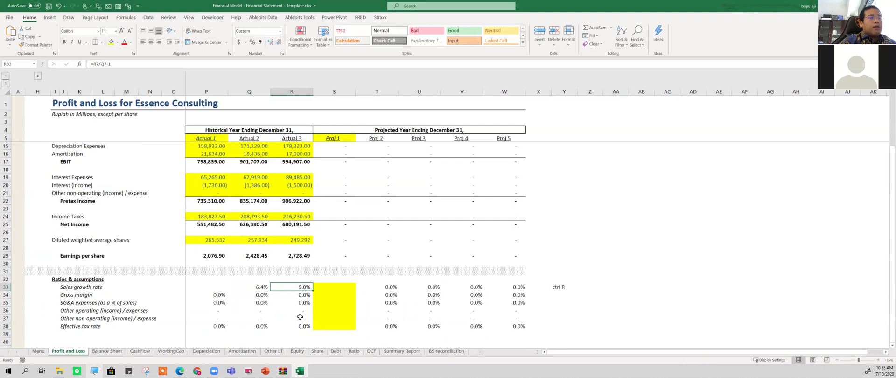
left_click_drag(251, 288, 283, 286)
left_click(262, 290)
- Enter the Actual 1 gross margin in P34 as =P9/P7, dividing Gross Profit by Sales Revenue
left_click(224, 295)
type("=")
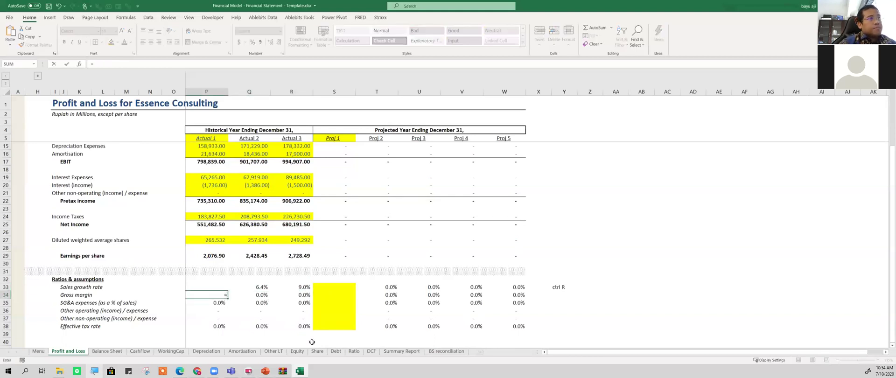
scroll(226, 325, "up", 1)
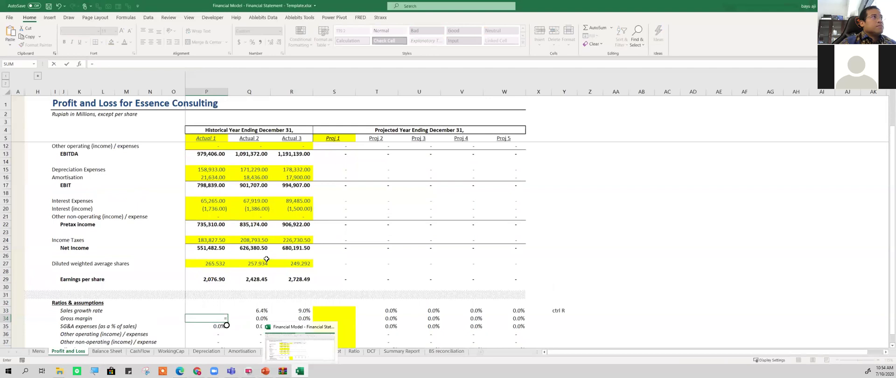
scroll(281, 259, "up", 2)
left_click(219, 172)
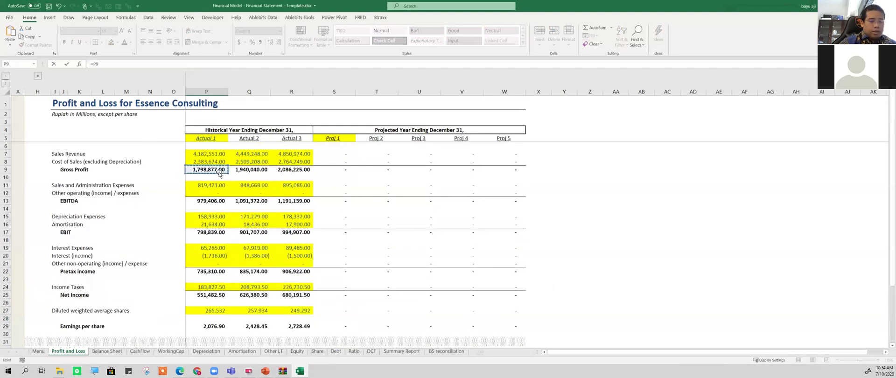
type("/")
left_click(204, 154)
key("Return")
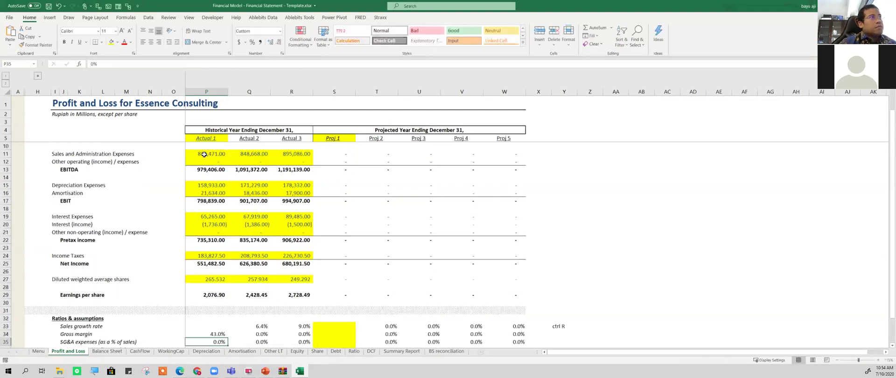
- Copy the gross margin formula from Actual 1 across to Actual 2 and Actual 3 in row 34
scroll(224, 285, "down", 1)
left_click_drag(221, 310, 280, 310)
key("ctrl+r")
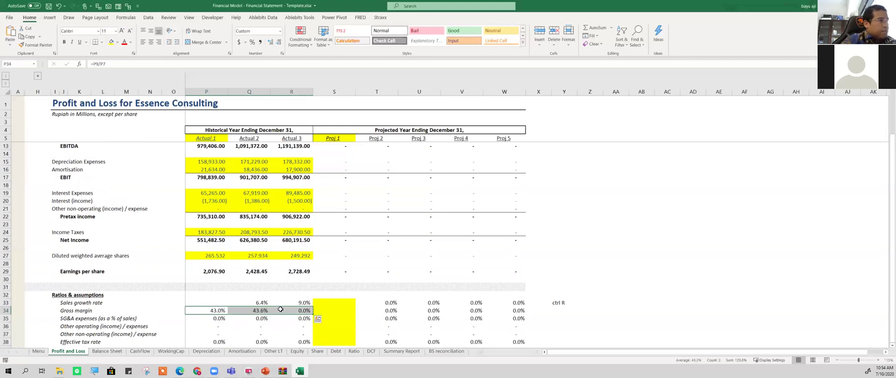
- Enter the Actual 1 SG&A expenses ratio in P35 as =P11/P7, dividing Sales and Administration Expenses by Sales Revenue
left_click_drag(209, 323, 266, 320)
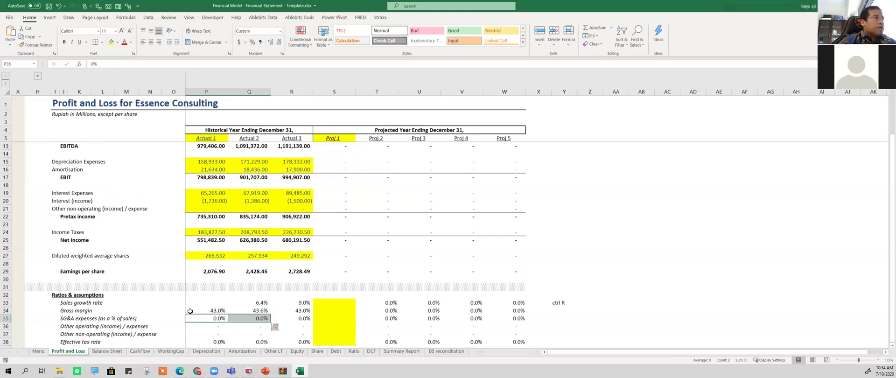
left_click(106, 321)
left_click(62, 322)
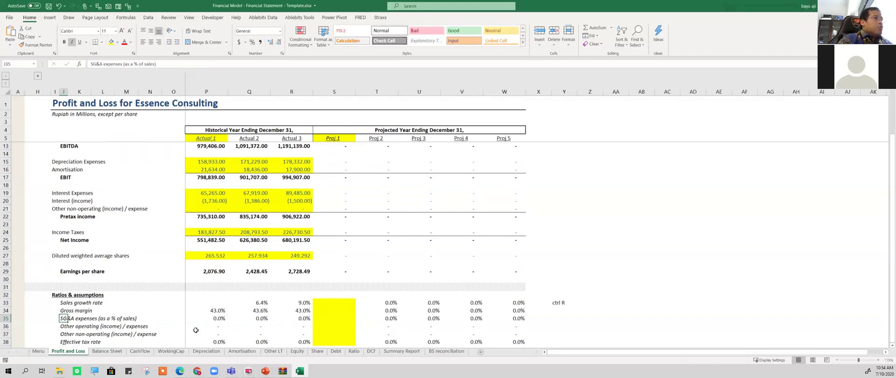
left_click(218, 317)
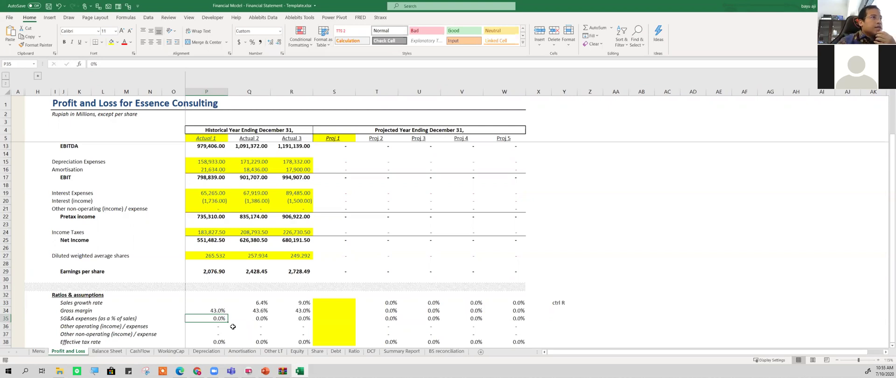
type("=")
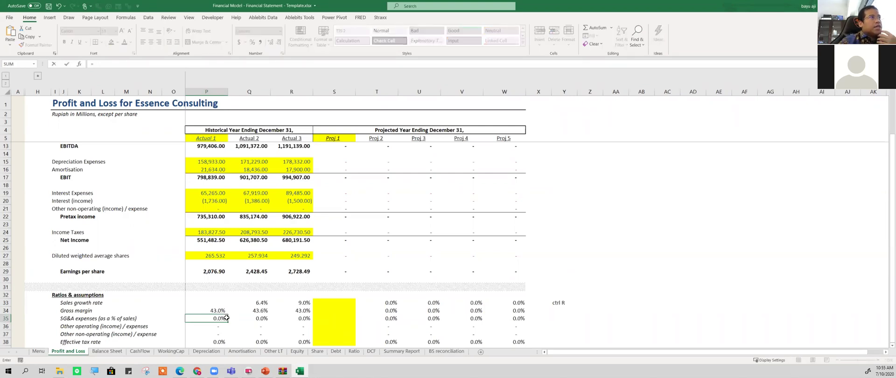
scroll(226, 318, "up", 2)
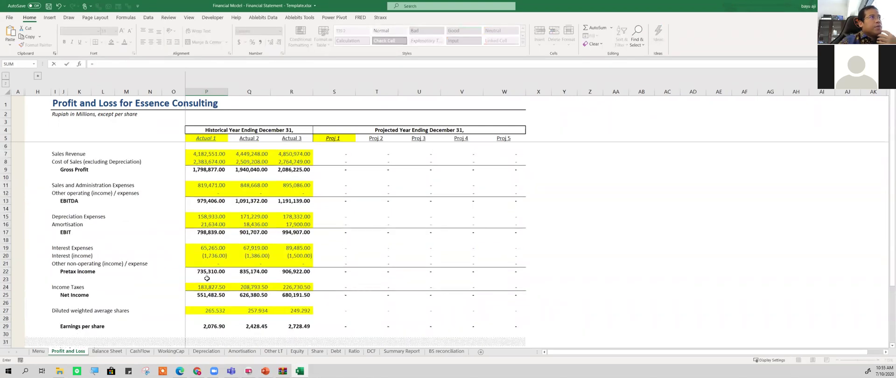
left_click(217, 186)
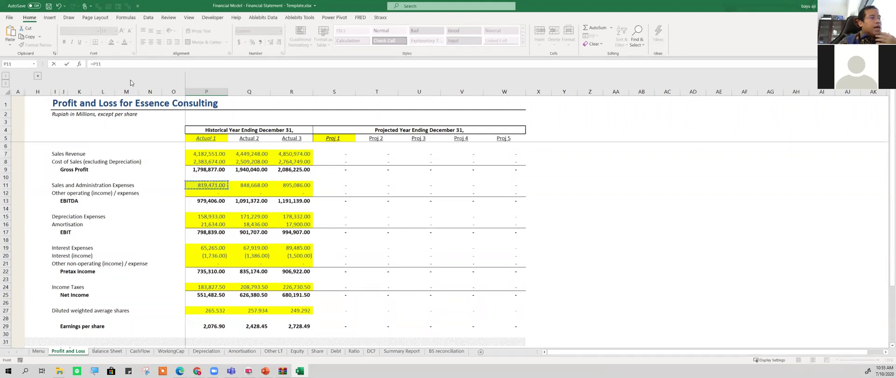
type("/")
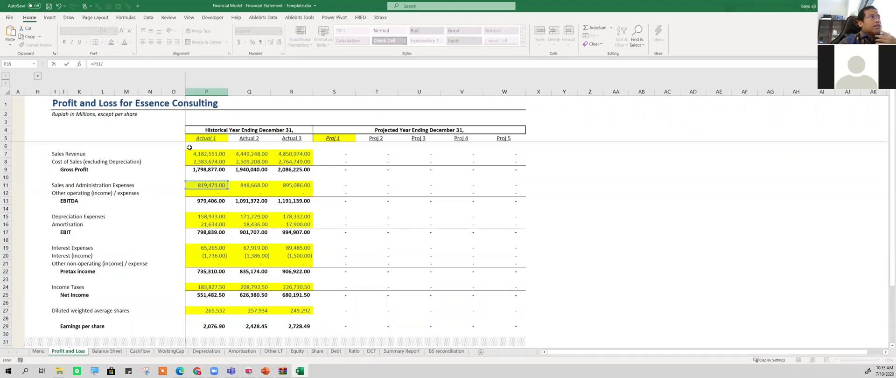
left_click(205, 154)
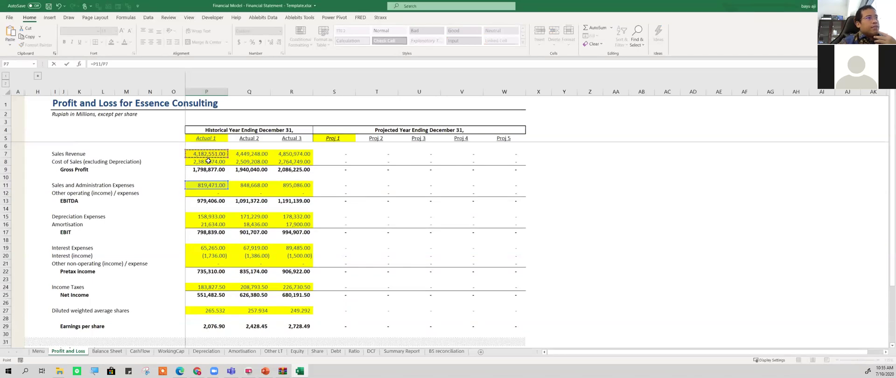
key("Return")
- Copy the SG&A expenses ratio formula from Actual 1 across to Actual 2 and Actual 3 in row 35
key("shift+Right")
key("shift+Right")
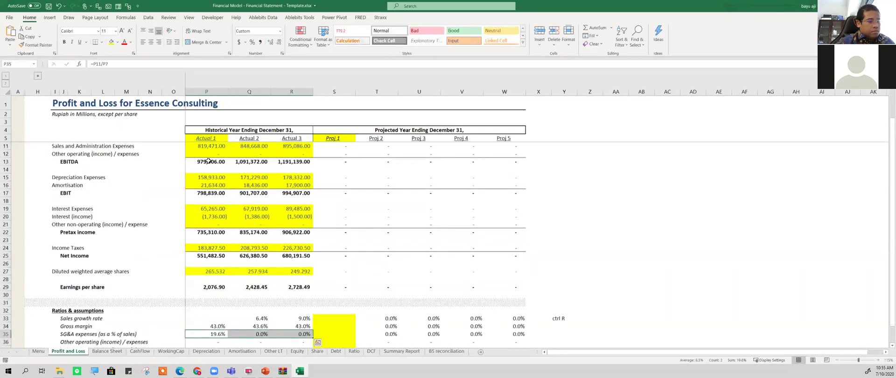
key("ctrl+r")
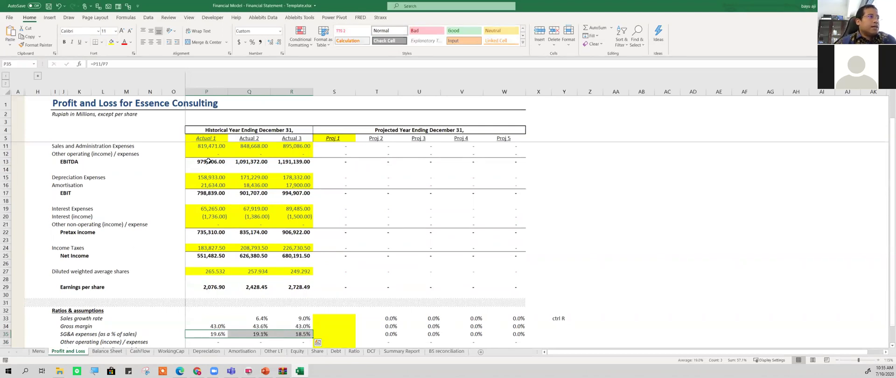
- Enter the other operating (income) / expenses in row 36 for the actual years, linking P36 to row 12 with =P12
key("Down")
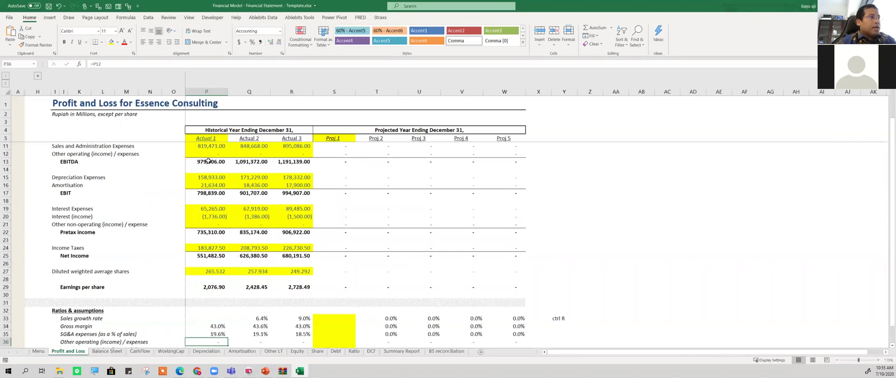
scroll(209, 161, "down", 1)
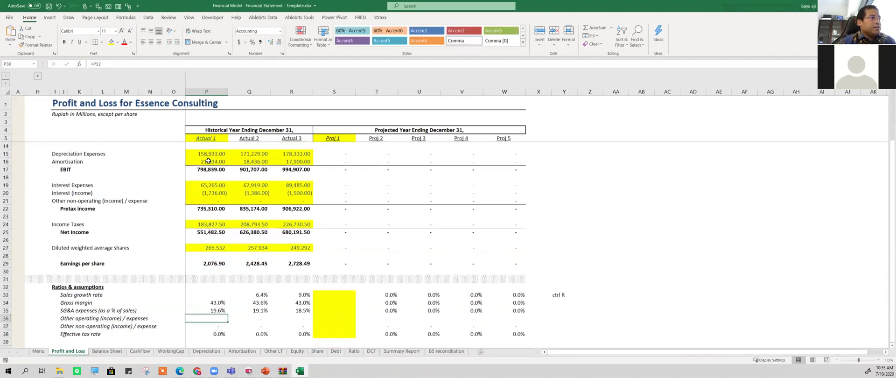
key("Up")
key("Down")
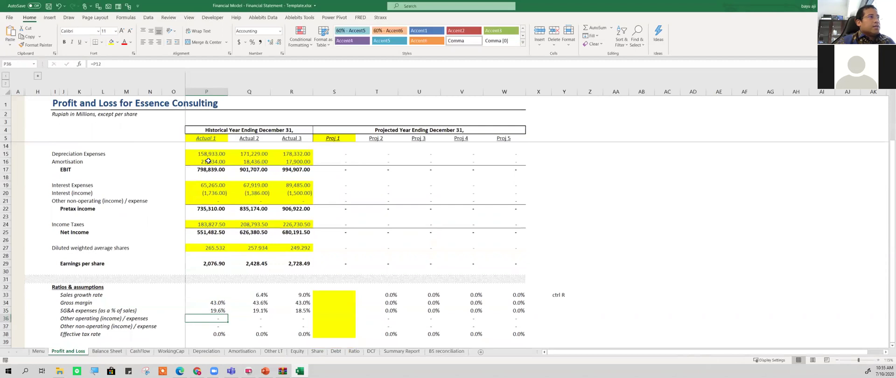
key("shift+Right")
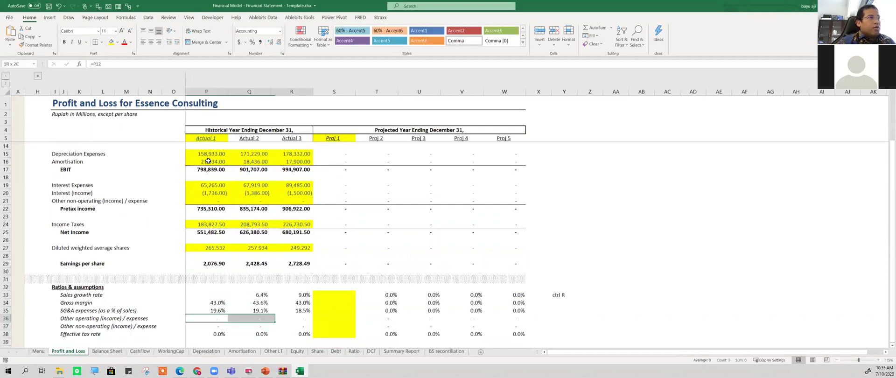
key("shift+Right")
type("=")
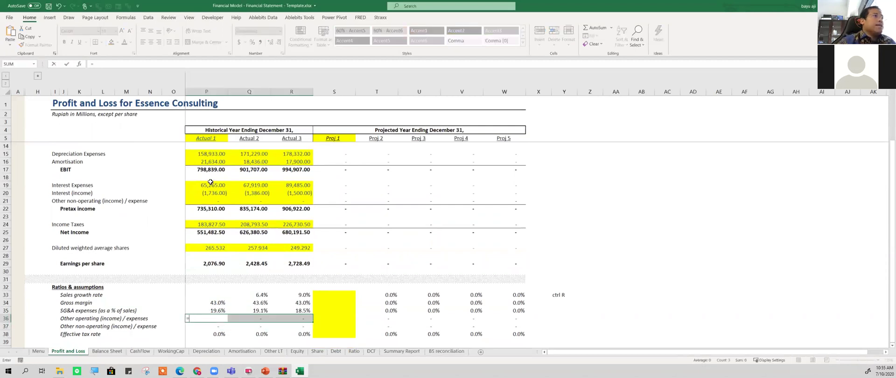
scroll(187, 213, "up", 3)
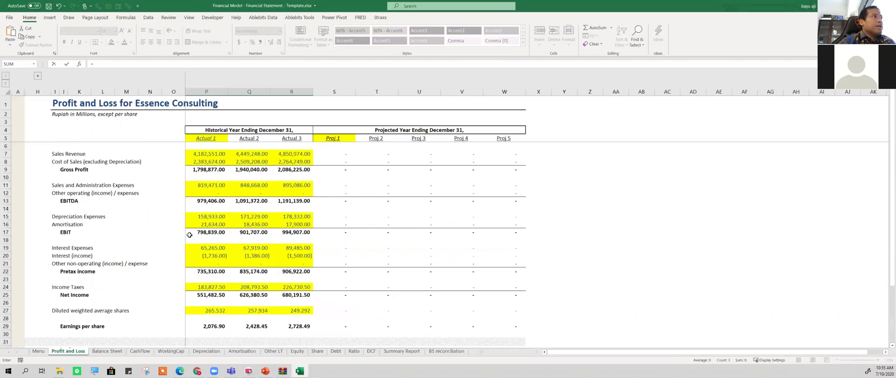
left_click(205, 194)
key("Return")
- Enter the other non-operating (income) / expense in row 37 for the actual years, linking P37 to row 21 with =P21
key("shift+Right")
key("shift+Right")
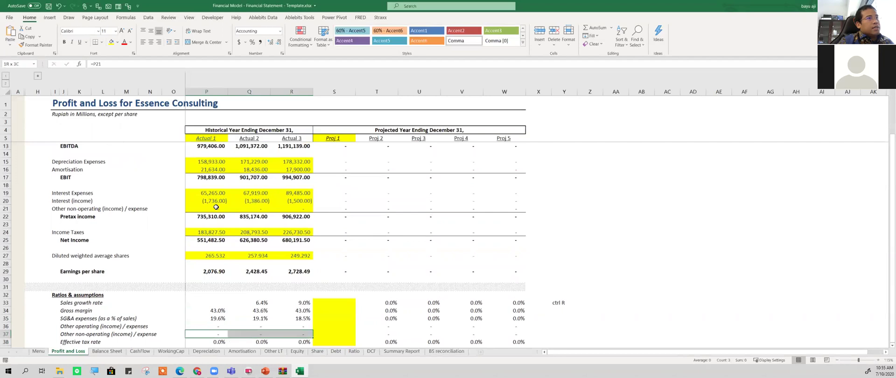
type("=")
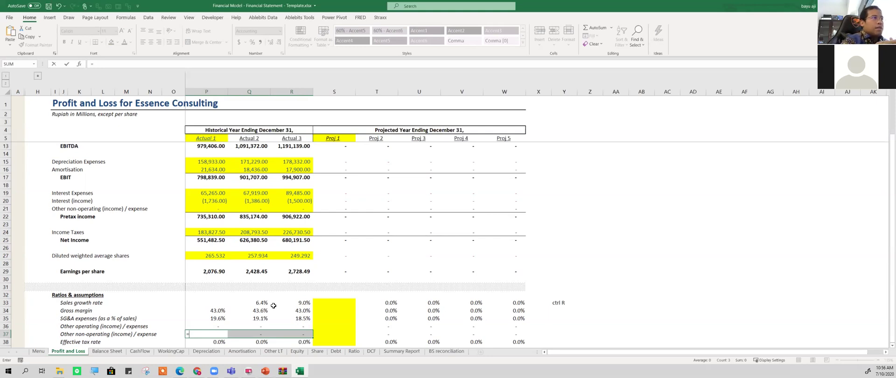
key("Up")
key("Up")
key("Up")
key("Up")
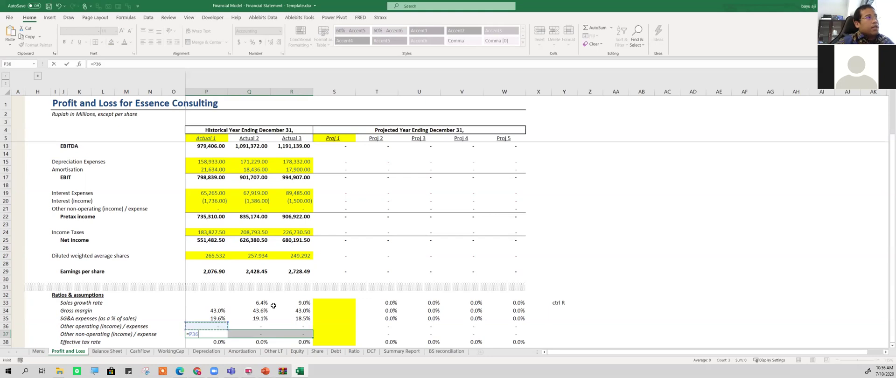
key("Up")
key("Up")
key("Up")
key("Up")
key("Up")
key("Up")
key("Up")
key("Up")
key("Up")
key("Up")
key("Up")
key("Up")
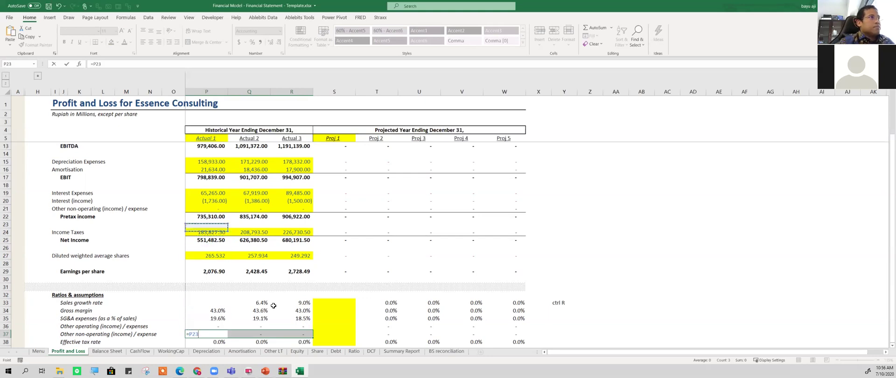
key("Return")
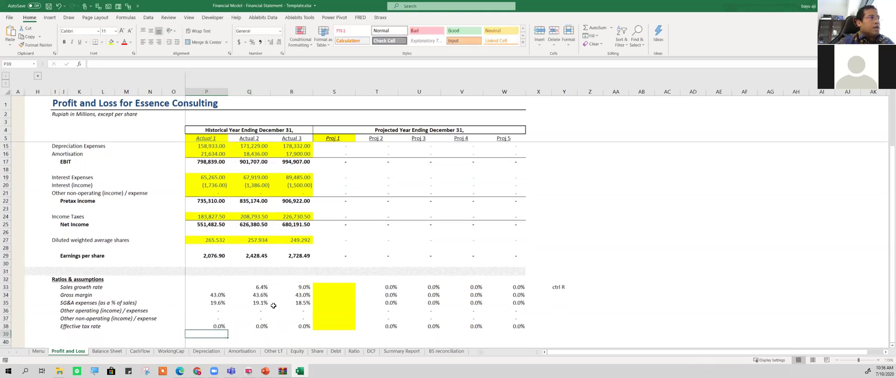
- Enter the Actual 1 effective tax rate in P38 as =P24/P22, dividing Income Taxes by Pretax Income
type("=")
key("Up")
key("Up")
key("Up")
key("Up")
key("Up")
key("Up")
key("Up")
key("Up")
key("Up")
key("Up")
key("Up")
key("Up")
key("Up")
key("Up")
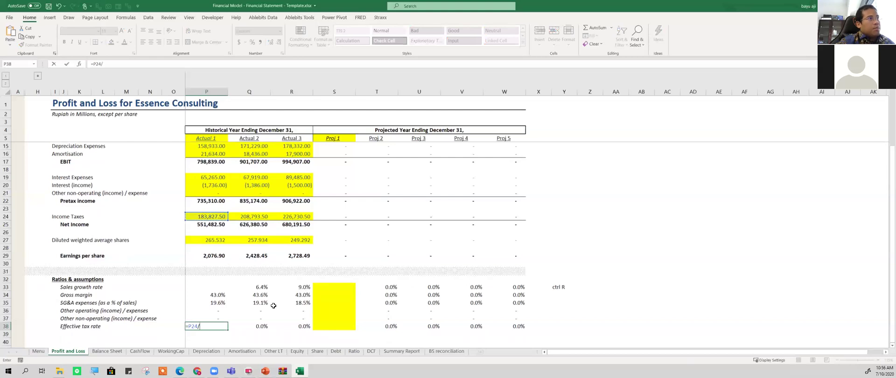
type("/")
key("Up")
key("Up")
key("Up")
key("Up")
key("Up")
key("Up")
key("Up")
key("Up")
key("Up")
key("Up")
key("Up")
key("Up")
key("Up")
key("Up")
key("Up")
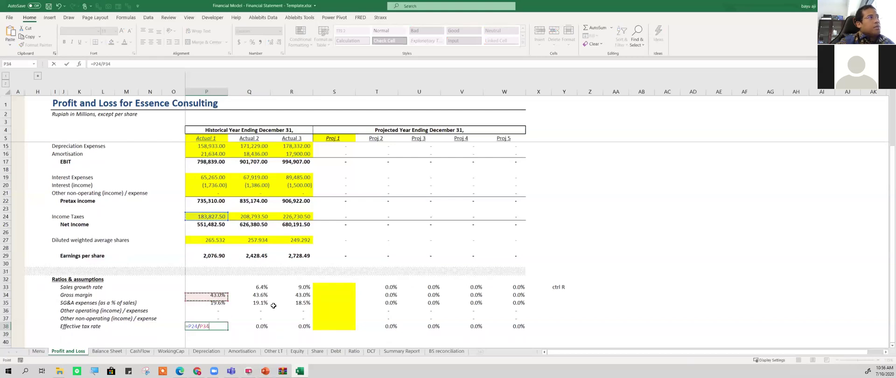
key("Up")
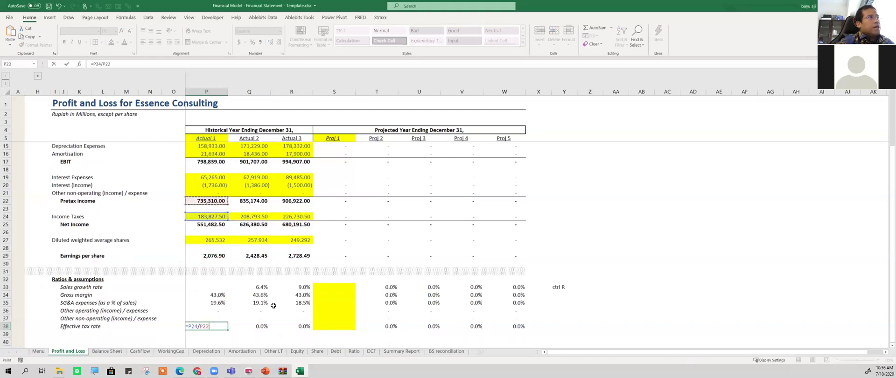
key("ctrl+Return")
- Copy the effective tax rate formula from Actual 1 across to Actual 2 and Actual 3 in row 38
key("shift+Right")
key("shift+Right")
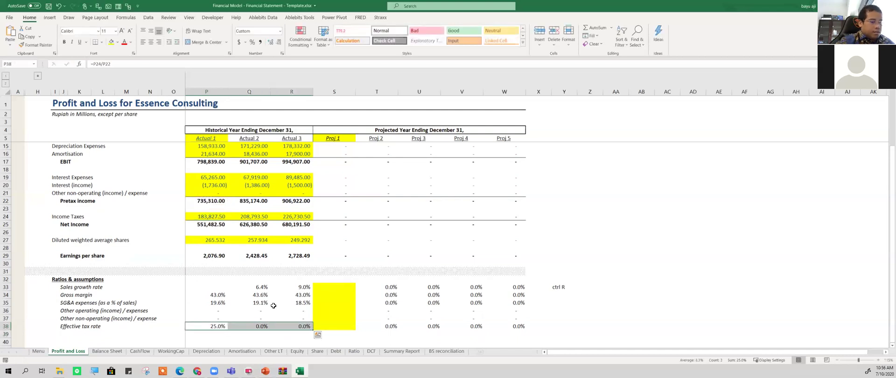
key("ctrl+q")
key("Escape")
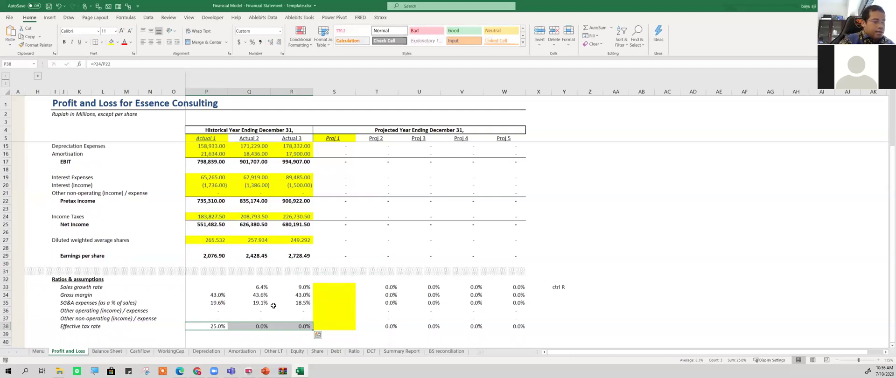
key("ctrl+r")
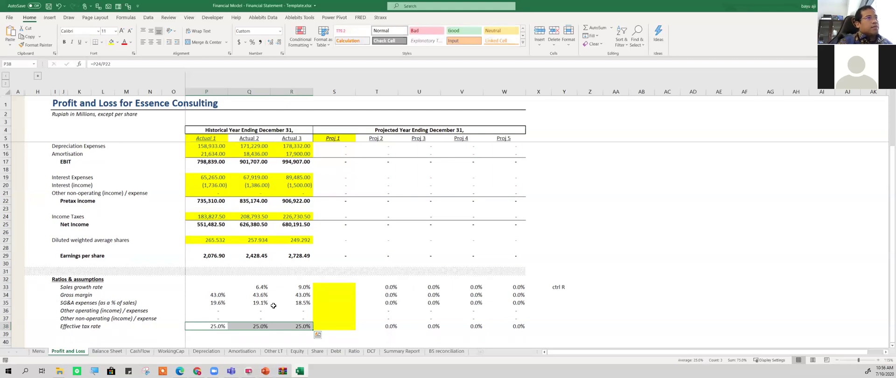
- Delete the "ctrl R" note from cell Y33 beside the ratios
left_click(223, 295)
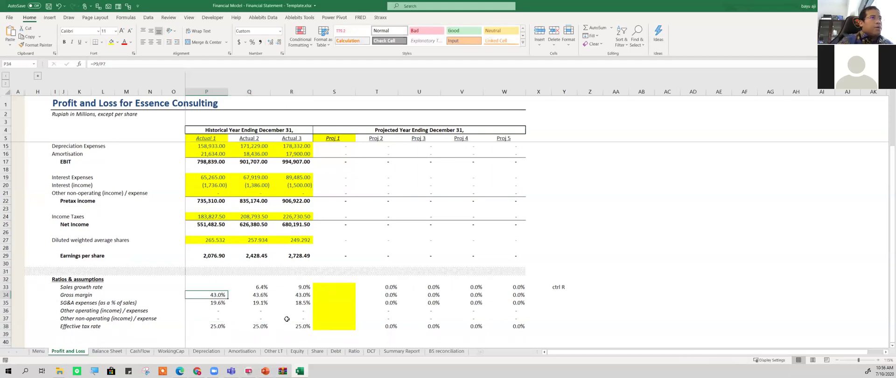
left_click(539, 284)
left_click(557, 285)
key("Delete")
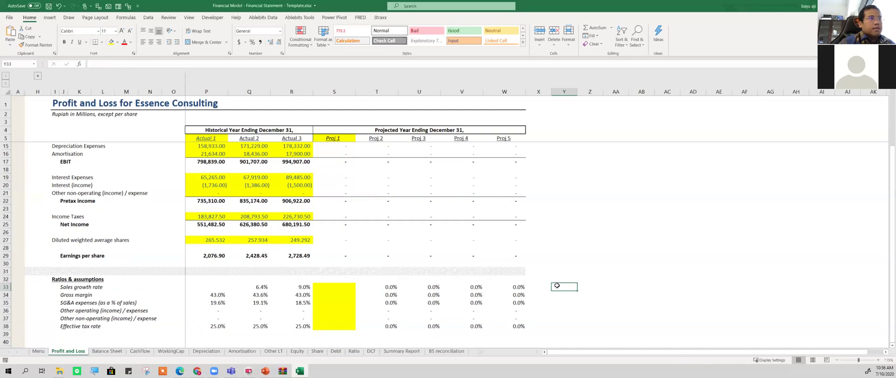
- Select the historical ratios P33:R38 for reference and enter the note "CTRL ~" in cell Z33
left_click_drag(217, 286, 301, 327)
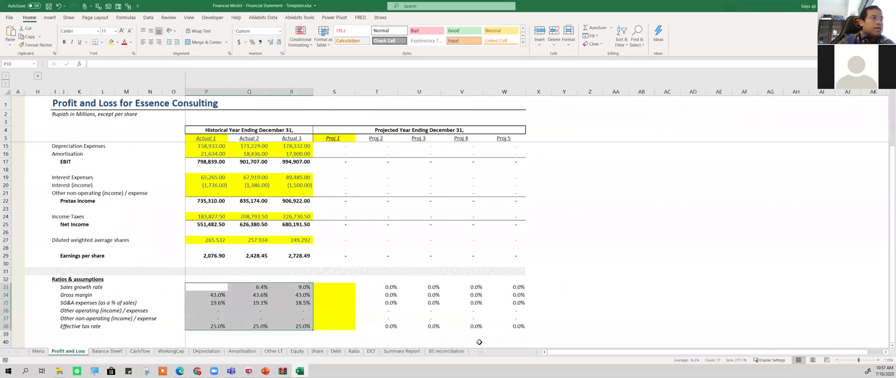
left_click(596, 288)
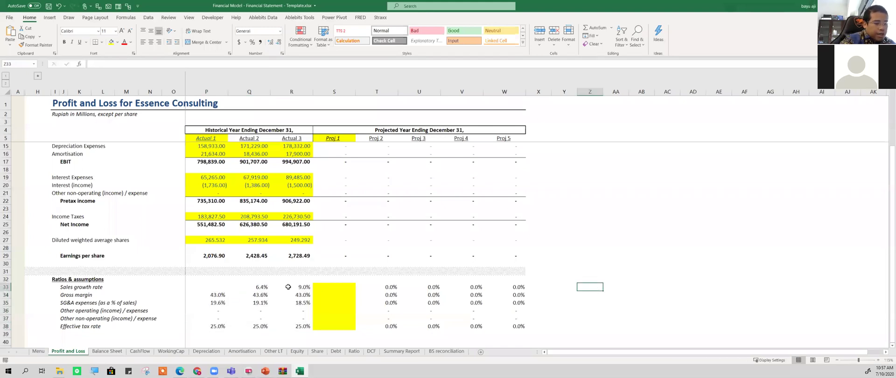
type("CTRL")
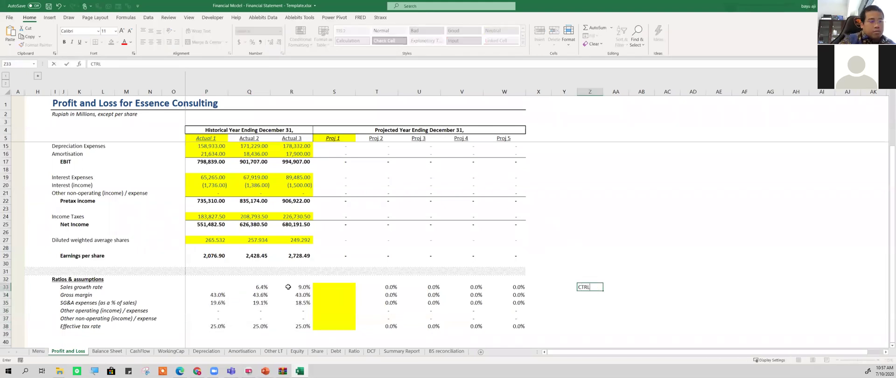
type(" ~")
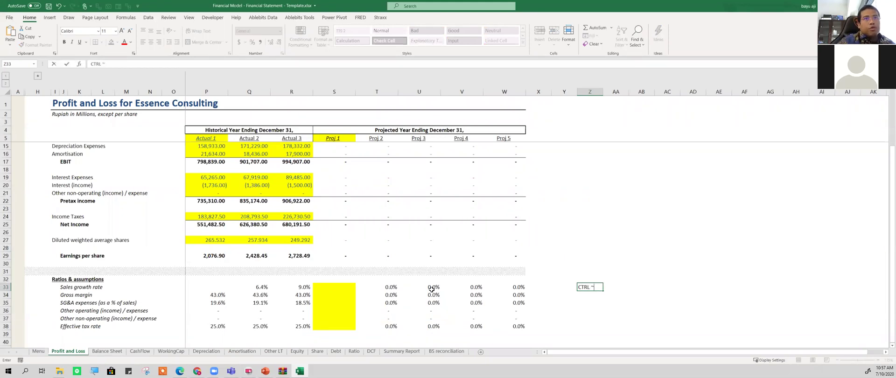
key("ctrl+Return")
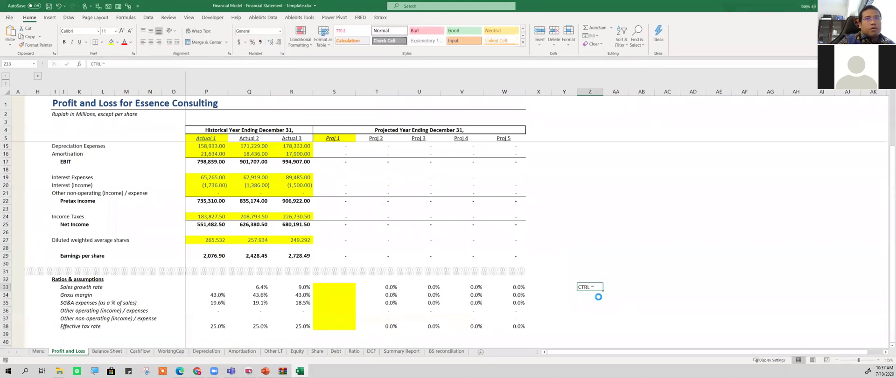
- Display the formulas throughout the Profit and Loss sheet, look them over, and switch back to showing values
scroll(605, 305, "up", 1)
scroll(606, 304, "down", 1)
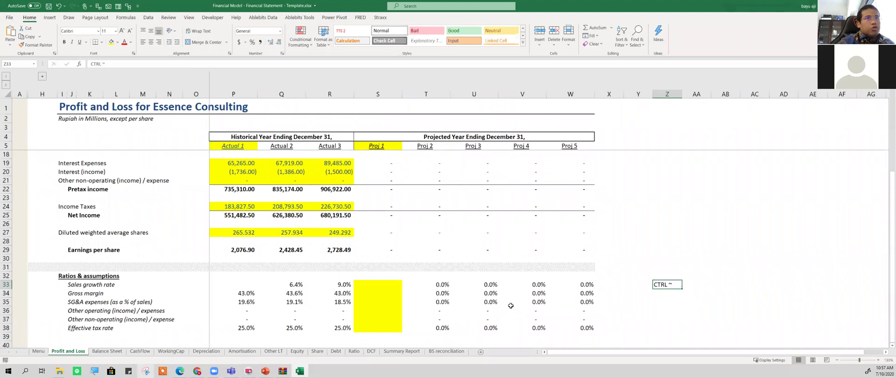
key("ctrl+grave")
left_click(436, 284)
scroll(462, 307, "up", 3)
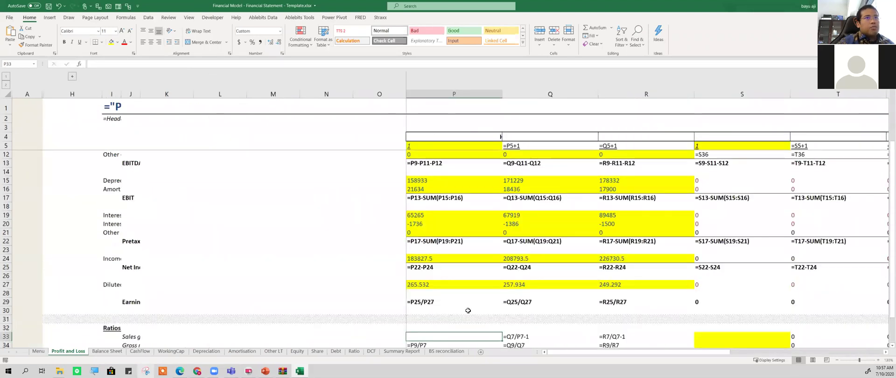
scroll(466, 308, "down", 3)
key("ctrl+grave")
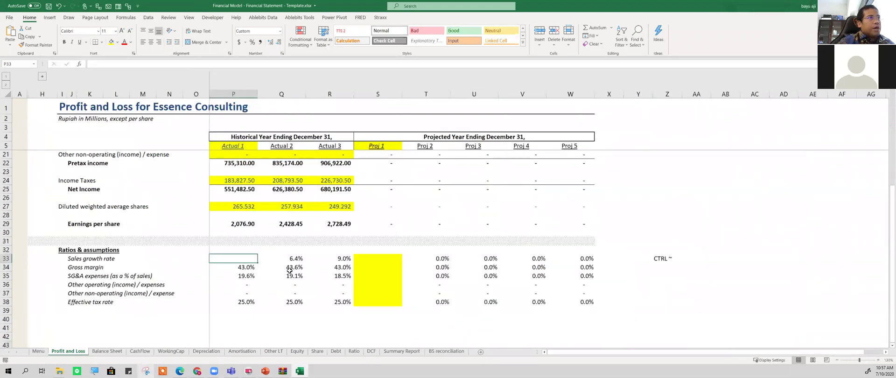
- Inspect the cell references in the Actual 2 sales growth formula in Q33 without changing it
scroll(303, 267, "up", 3)
left_click(299, 336)
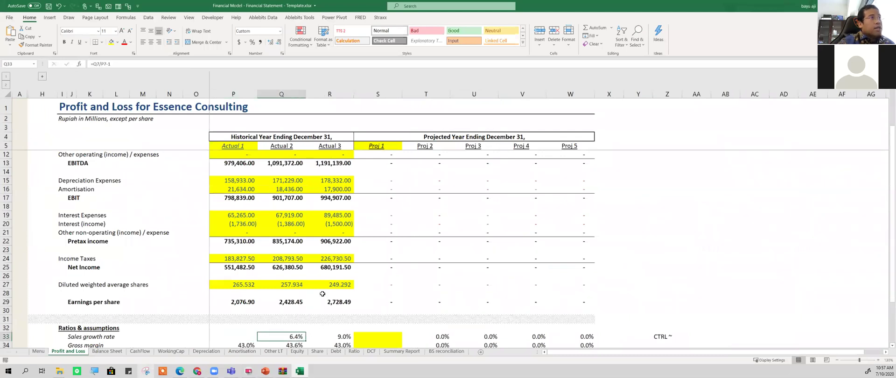
key("F2")
scroll(324, 288, "up", 2)
key("Escape")
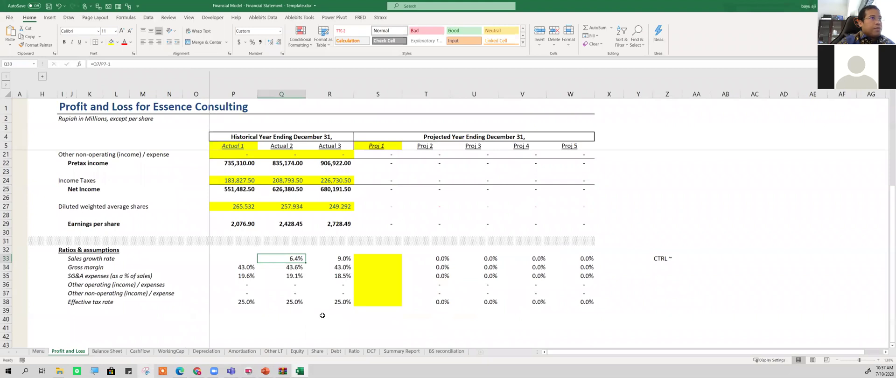
- Show the sheet's formulas again and review the historical gross margin and sales growth formulas in rows 33 and 34
key("ctrl+grave")
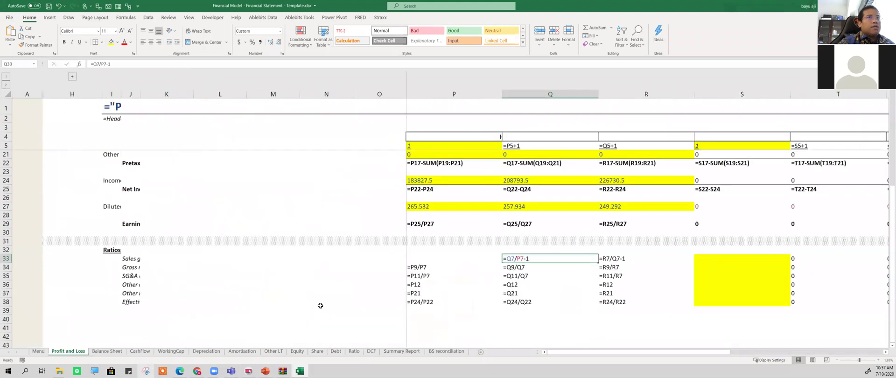
left_click(482, 267)
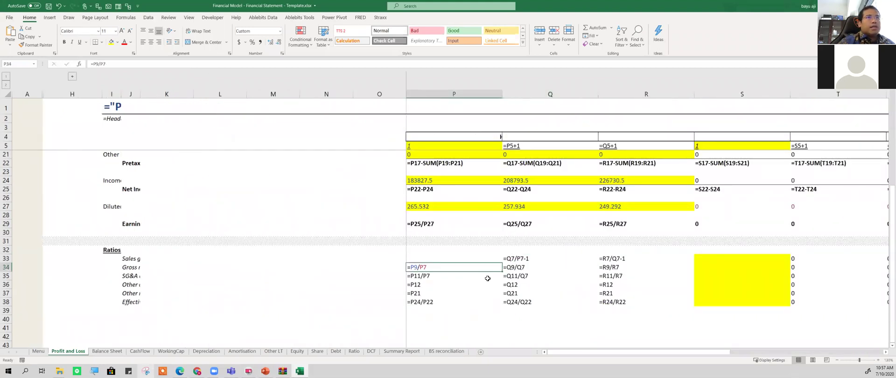
scroll(487, 279, "up", 2)
scroll(487, 283, "down", 5)
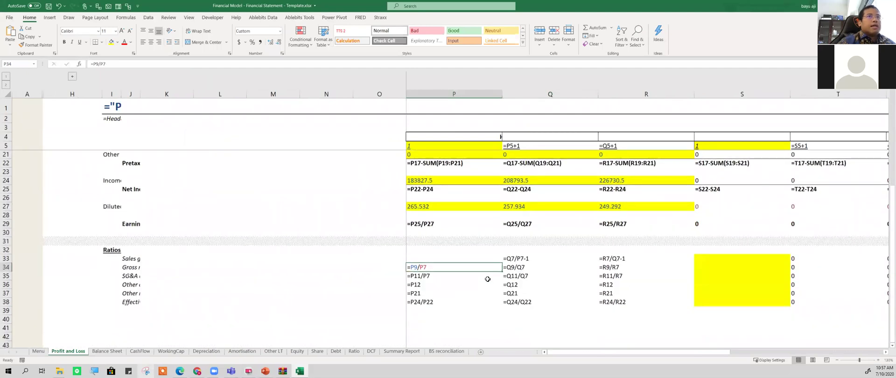
left_click(456, 231)
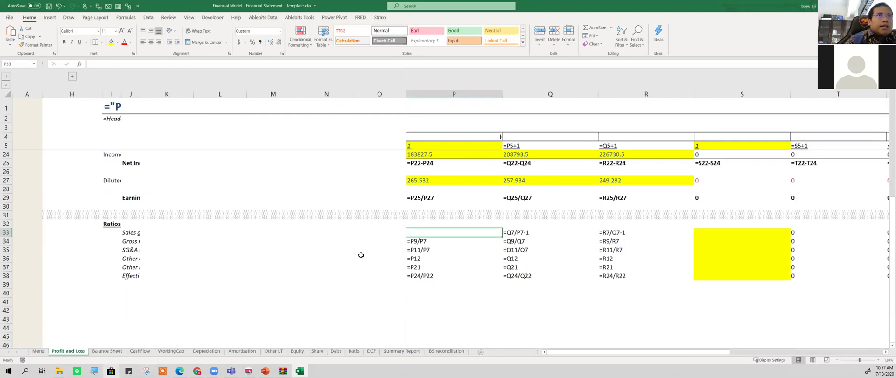
double_click(514, 232)
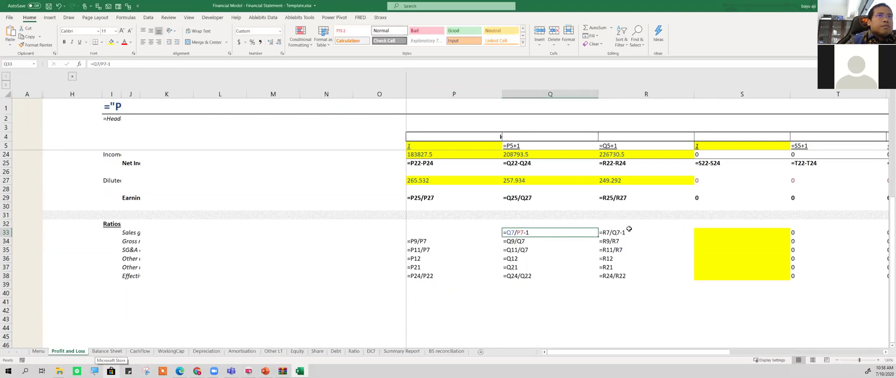
double_click(612, 233)
mouse_move(282, 371)
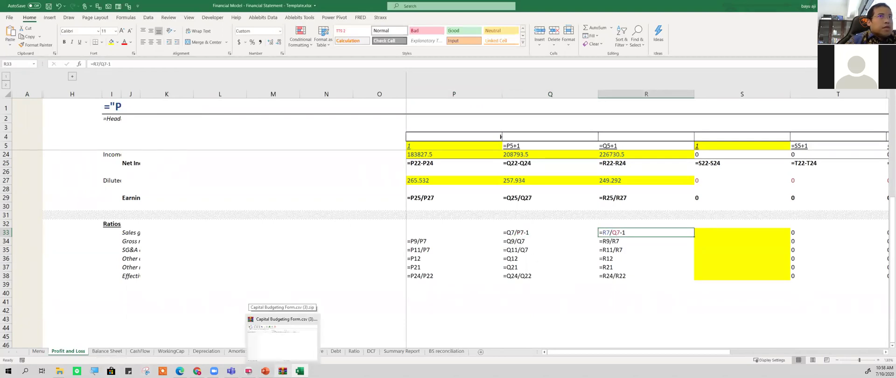
- Switch the Profit and Loss sheet back to showing values and clear the "CTRL ~" note from Z33
left_click(228, 258)
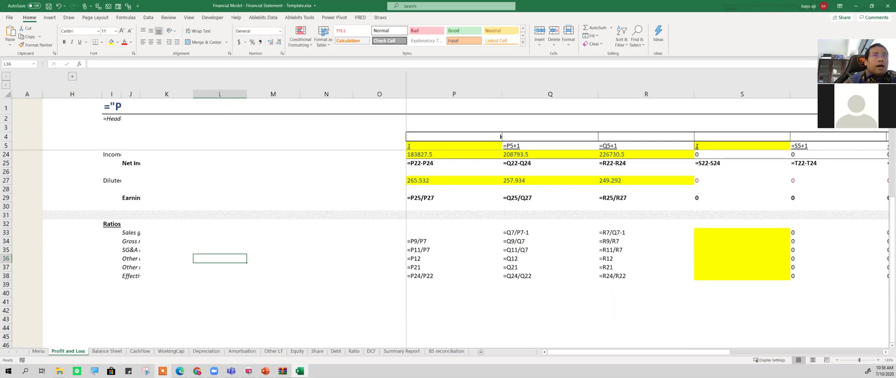
left_click_drag(710, 234, 718, 276)
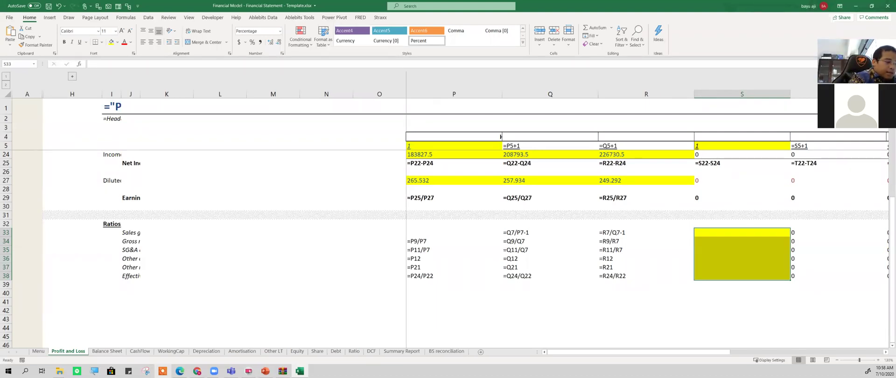
key("ctrl+grave")
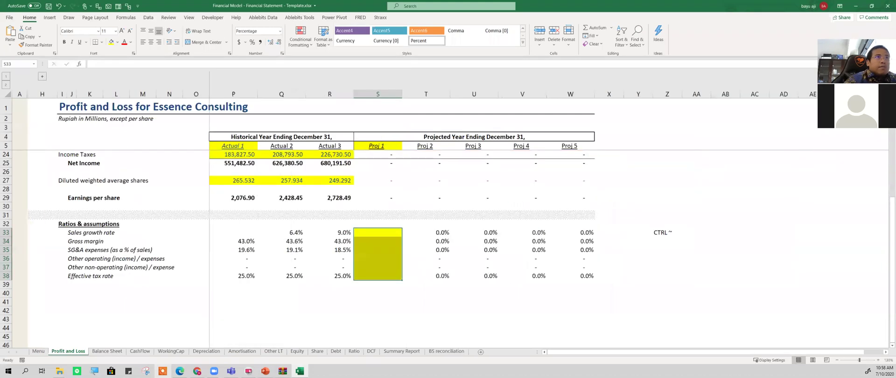
scroll(391, 233, "up", 2)
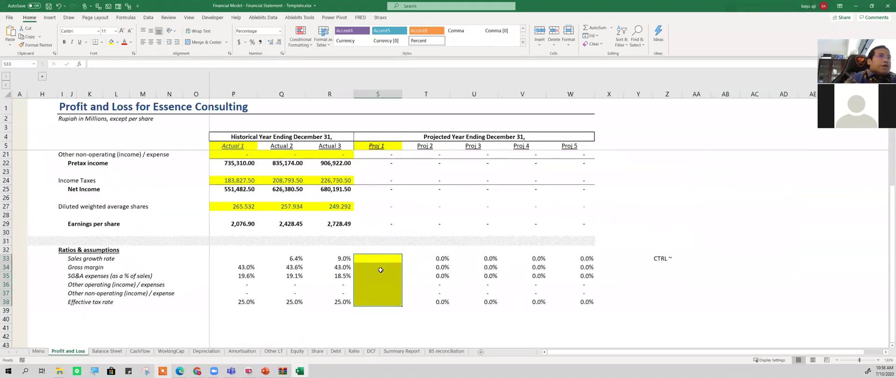
left_click(656, 282)
key("Delete")
- Try linking the Proj 1 sales growth rate in S33 to the Actual 3 rate in R33, and clear the cell again
left_click(365, 285)
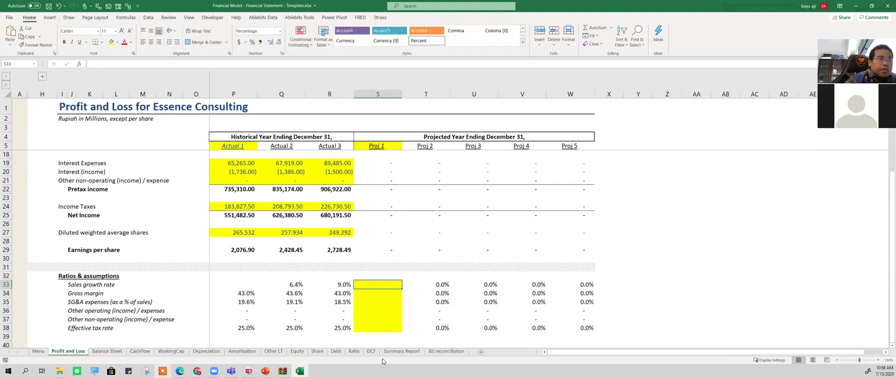
type("=")
key("Left")
key("Return")
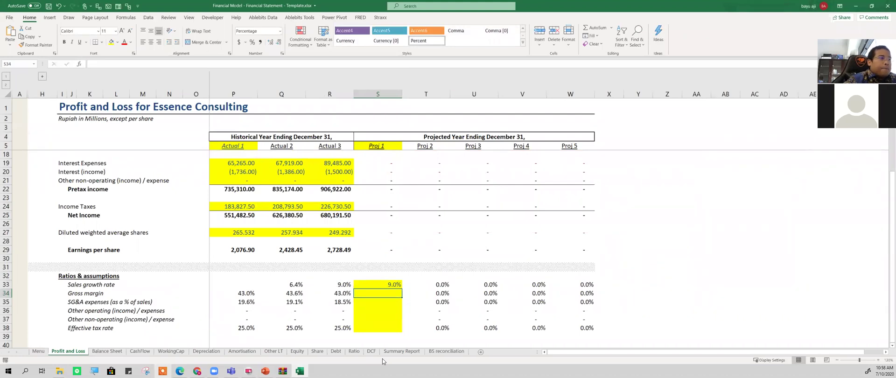
key("Up")
key("Delete")
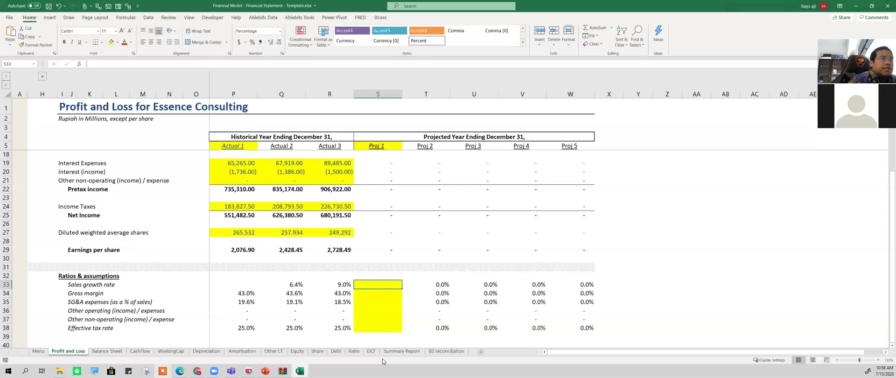
key("Right")
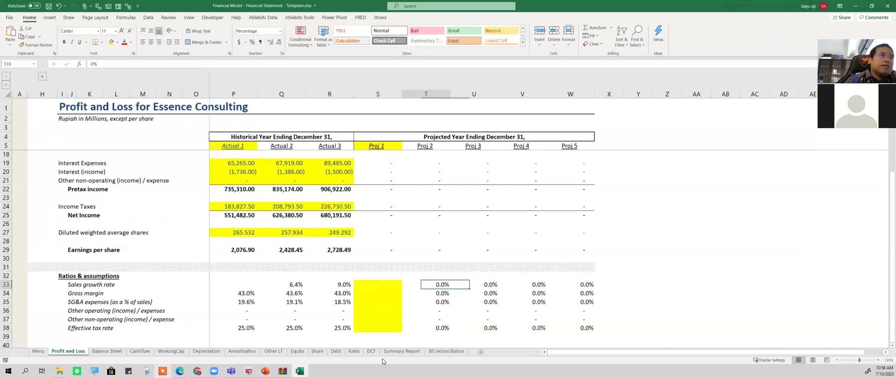
key("Left")
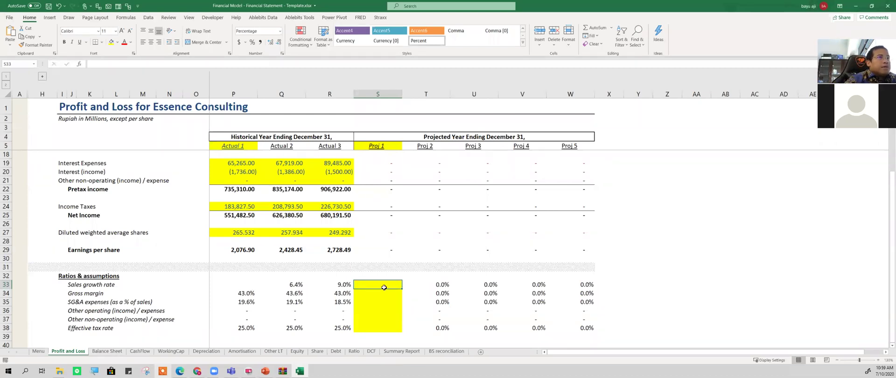
- Enter the Proj 1 assumptions: sales growth rate 9%, gross margin 43% and SG&A expenses 18.5% of sales
type("=R33")
key("Return")
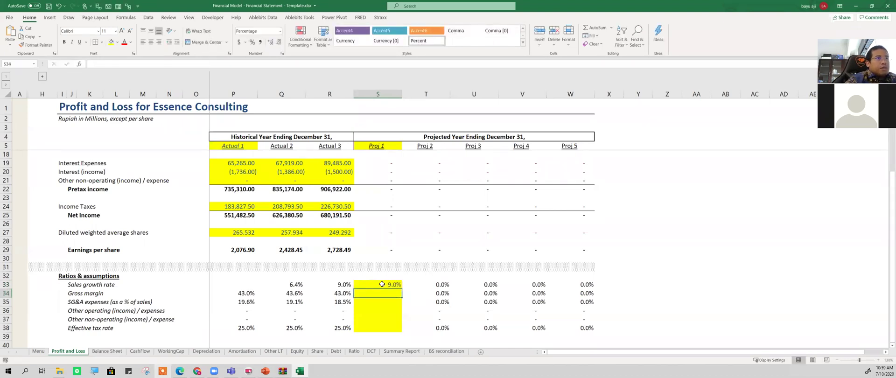
type("43%")
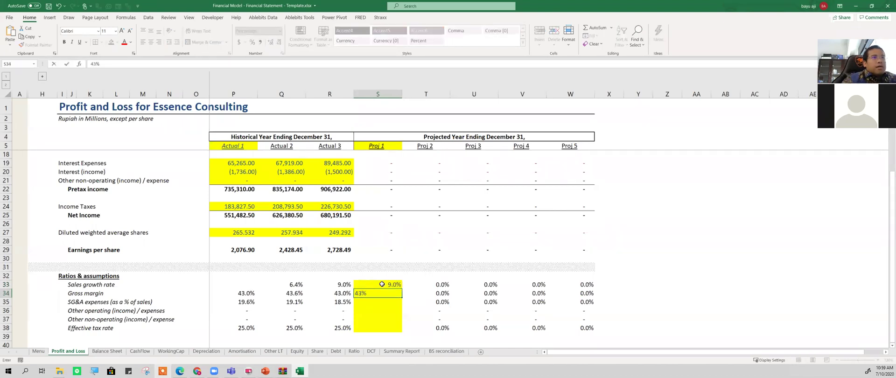
key("Return")
type("18.")
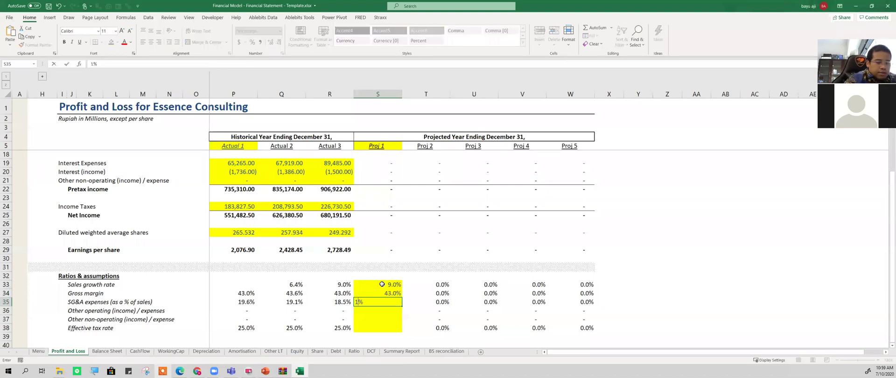
type("5")
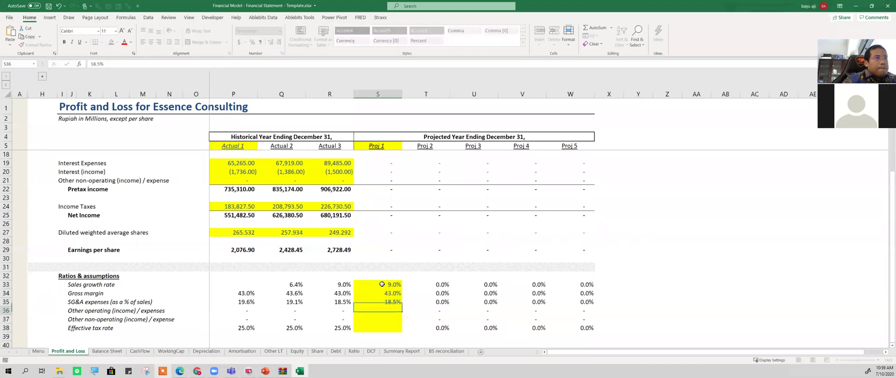
key("Return")
- Set the Proj 1 other operating and other non-operating items to 0 and the effective tax rate to 25%
type("0")
key("Return")
type("0")
key("Return")
type("2")
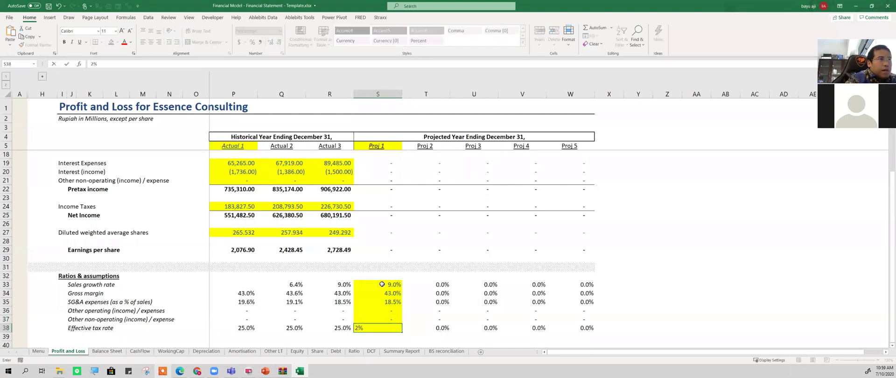
type("5")
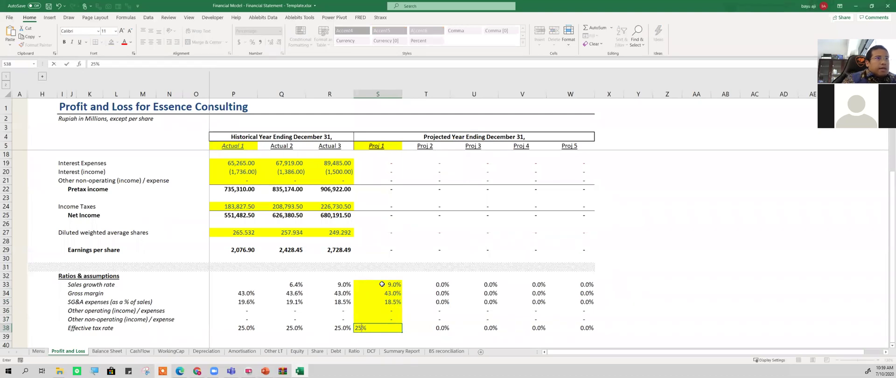
key("Return")
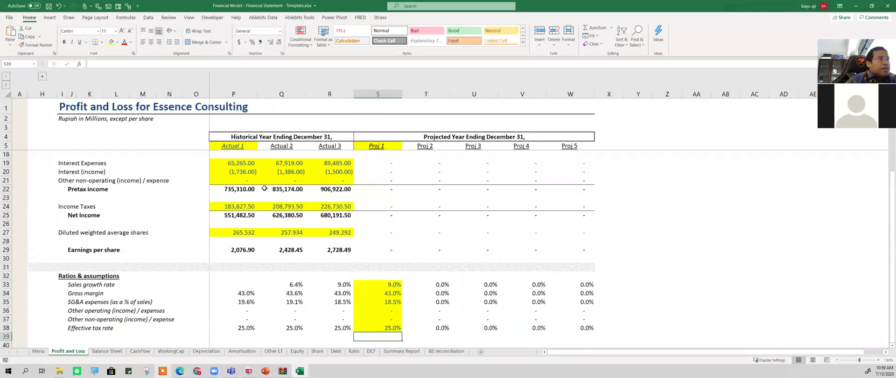
- Compare the Proj 1 assumptions in S33:S38 with the historical ratios and look over the income statement rows above
left_click_drag(395, 285, 392, 328)
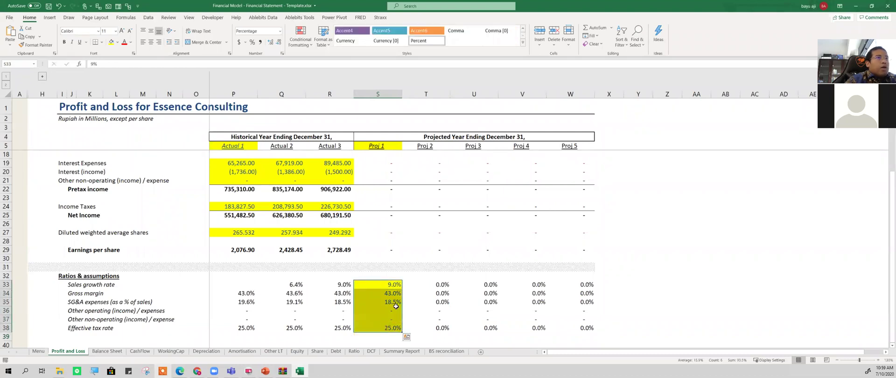
left_click(343, 303)
mouse_move(300, 371)
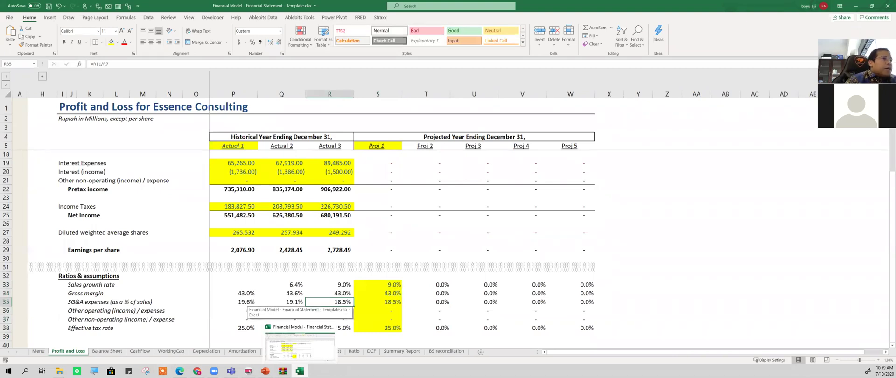
left_click(379, 328)
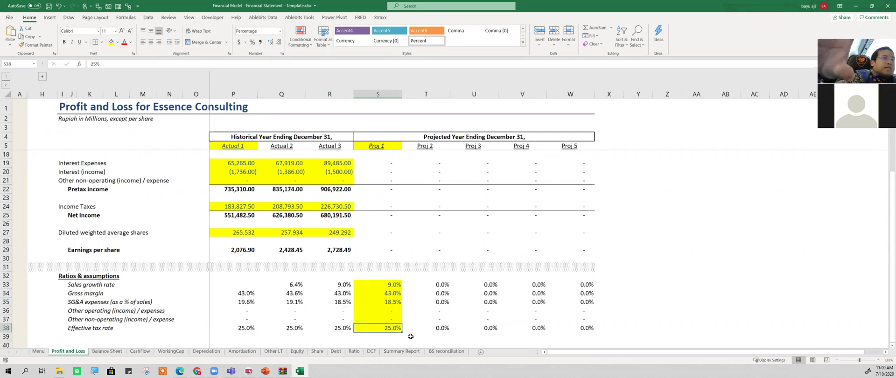
left_click(241, 329)
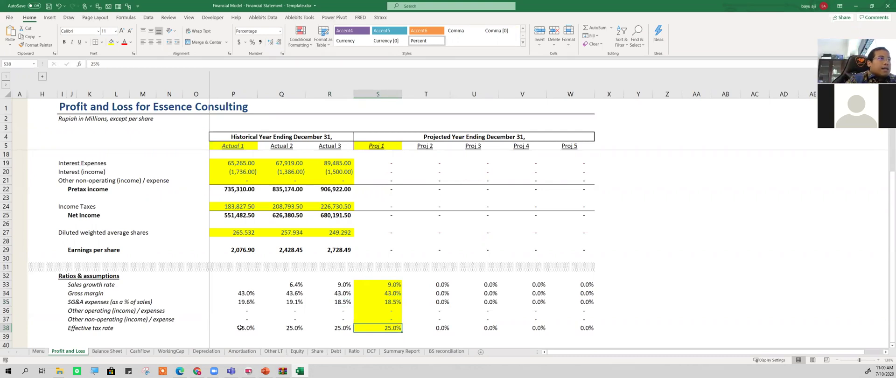
left_click(397, 318)
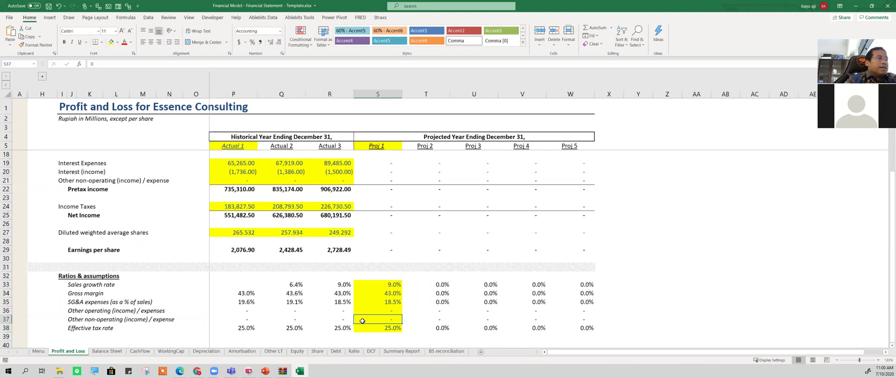
scroll(360, 327, "up", 4)
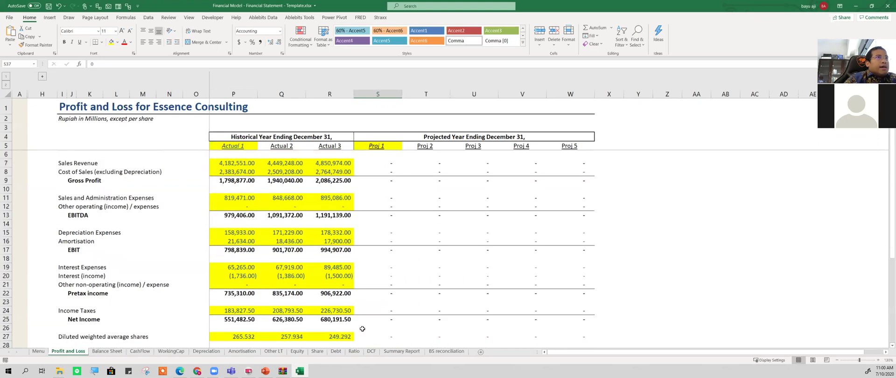
scroll(362, 329, "down", 2)
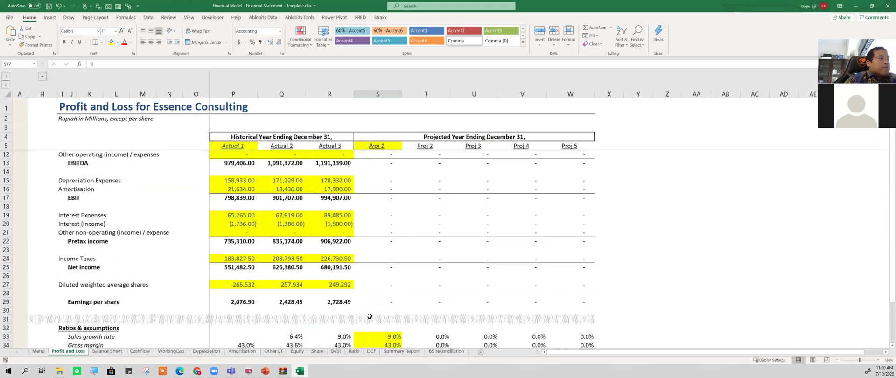
scroll(371, 318, "up", 2)
scroll(370, 314, "down", 6)
scroll(371, 314, "up", 1)
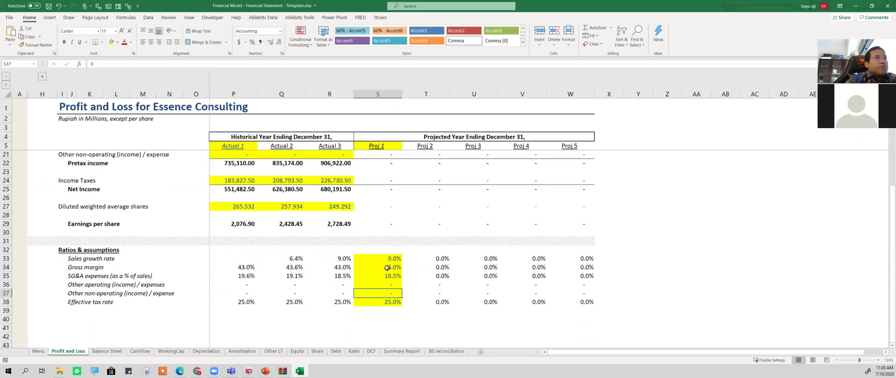
- Inspect the Actual 3 ratios from sales growth to other non-operating expense and select the historical ratios P33:R38 for reference
left_click(387, 268)
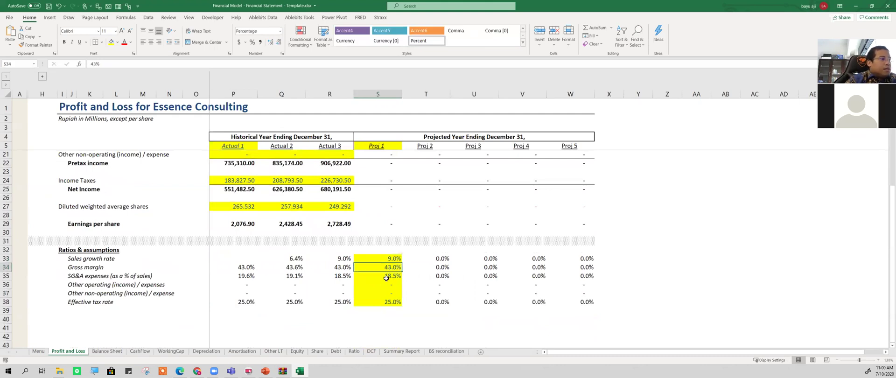
left_click(338, 259)
key("Down")
key("Down")
key("Down")
key("Down")
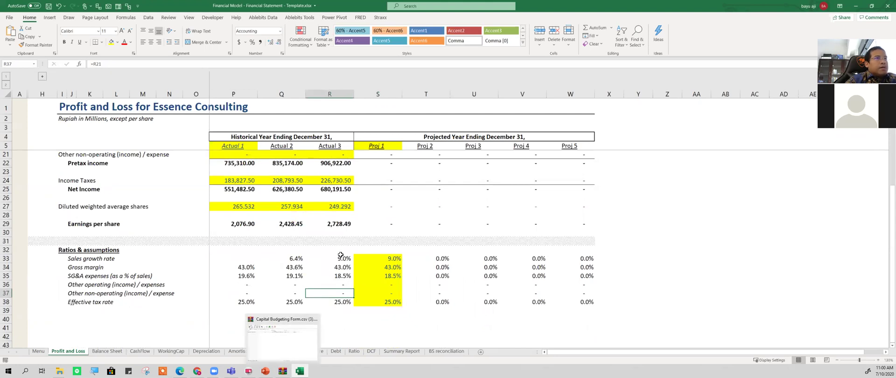
left_click_drag(339, 256, 333, 293)
left_click_drag(241, 304, 242, 305)
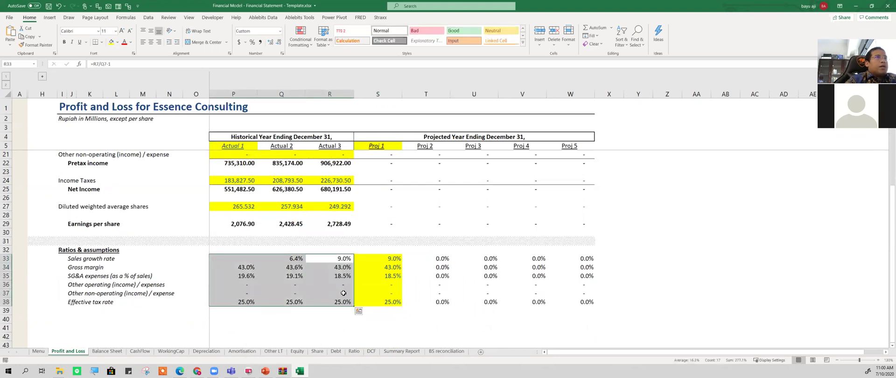
- Project the Proj 1 sales revenue in S7 from Actual 3 revenue and the growth assumption with =R7*(1+S33)
scroll(343, 294, "up", 5)
left_click(373, 162)
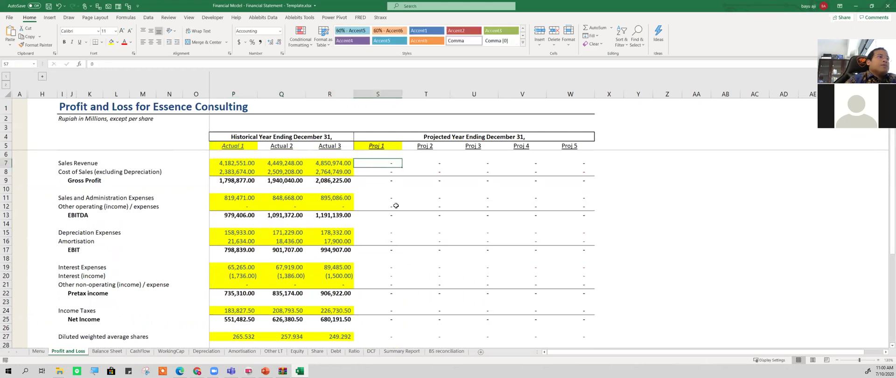
type("=")
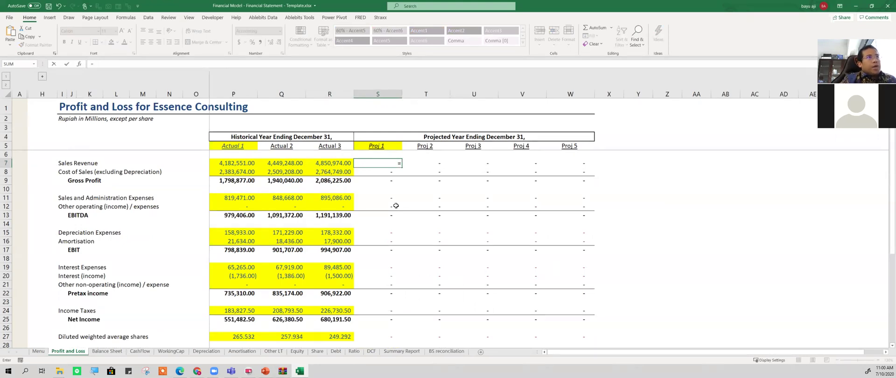
key("Left")
type("*(1=")
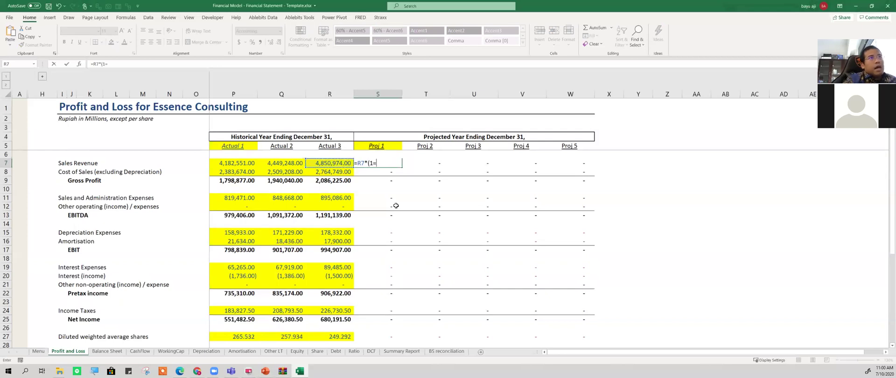
key("BackSpace")
type("+")
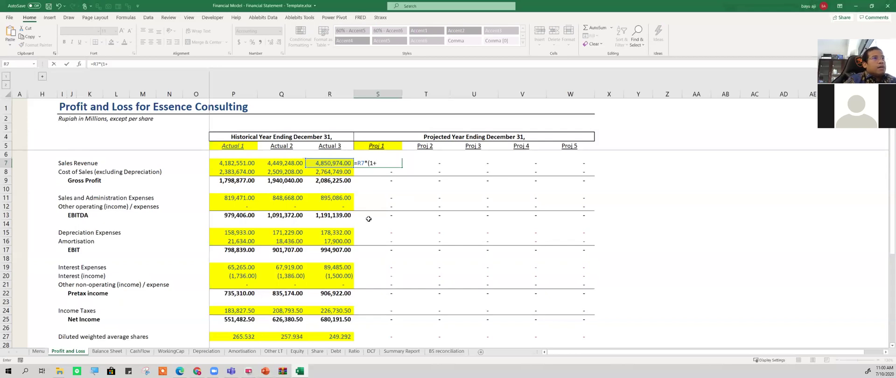
scroll(373, 242, "down", 4)
left_click(385, 284)
scroll(390, 289, "up", 4)
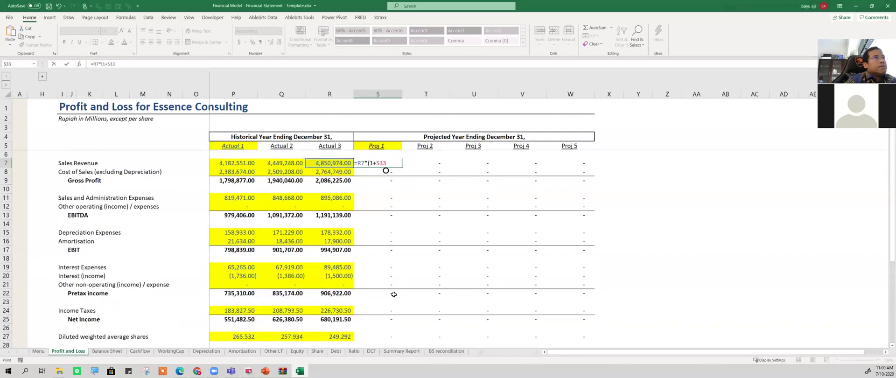
type(")")
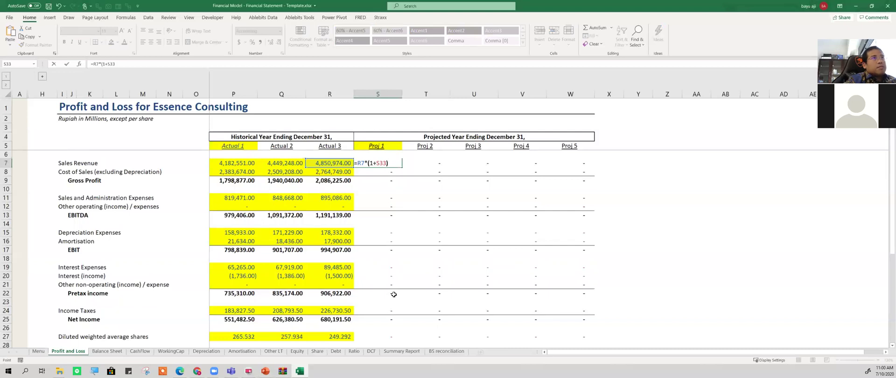
key("Return")
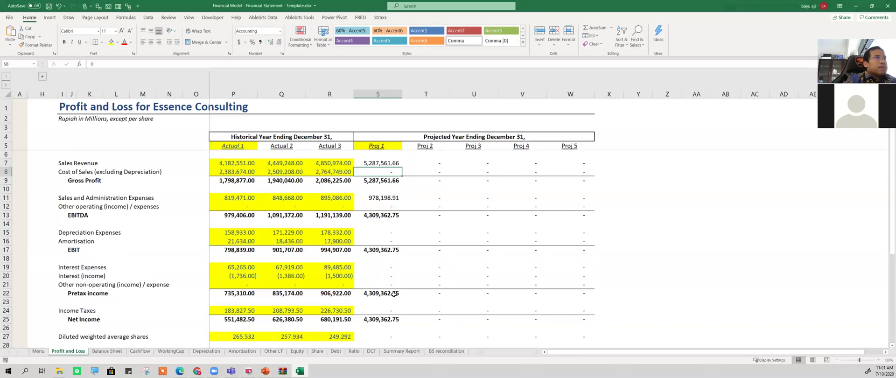
- Check the Proj 1 sales growth with a temporary formula =S7/R7-1 in S10 and clear that cell
key("Down")
key("Down")
type("=")
key("Up")
key("Up")
key("Up")
type("/")
key("Left")
key("Up")
key("Up")
key("Up")
type("-1")
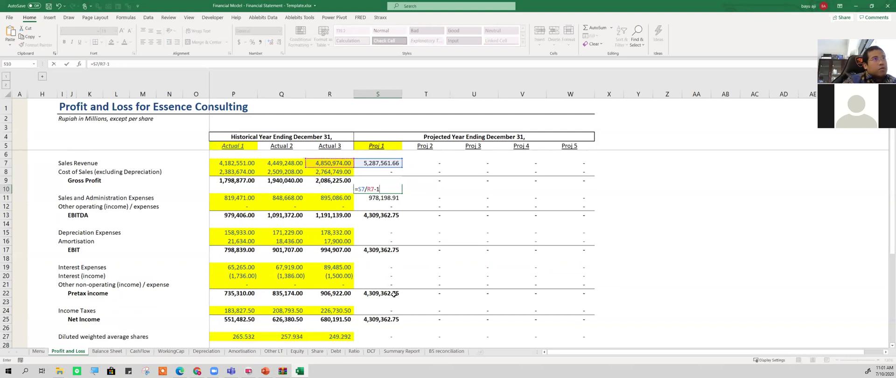
key("ctrl+Return")
key("Delete")
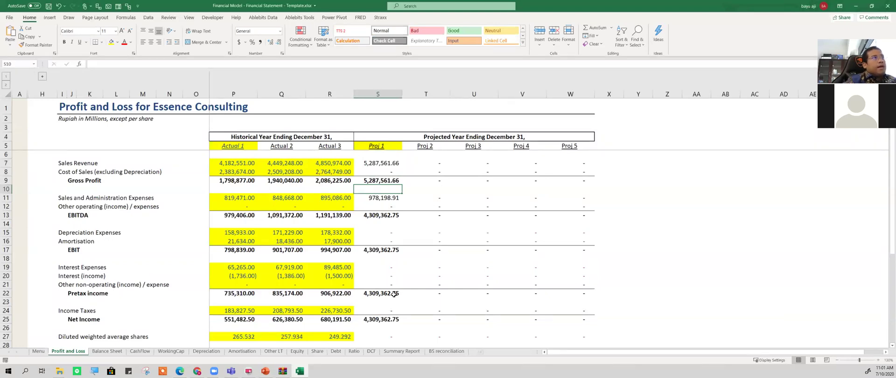
- Review the Proj 1 gross margin assumption in S34 alongside the cost of sales cell S8
key("Up")
key("Up")
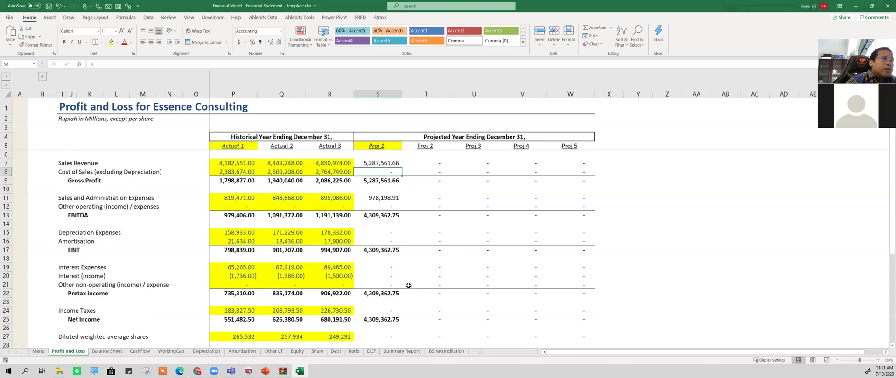
scroll(410, 290, "down", 3)
scroll(408, 307, "down", 1)
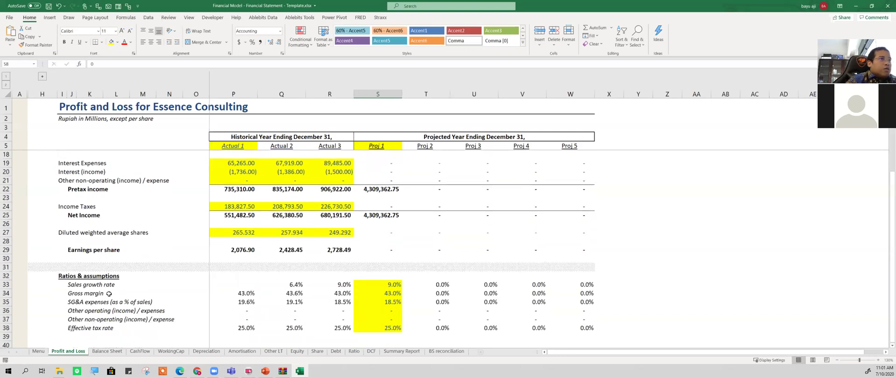
left_click(385, 296)
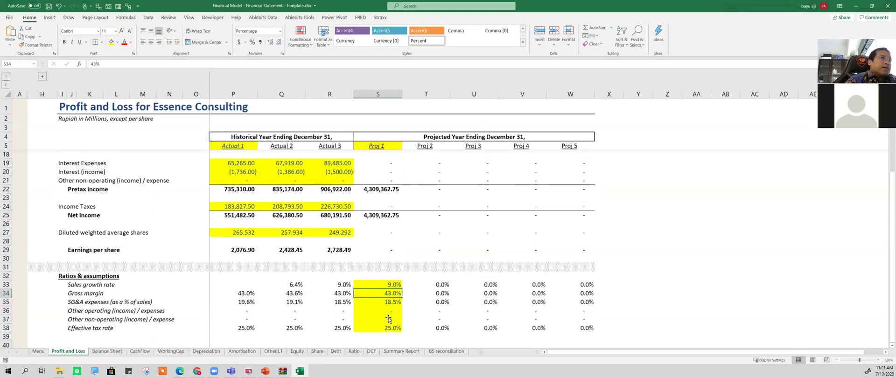
scroll(388, 317, "up", 4)
left_click(379, 171)
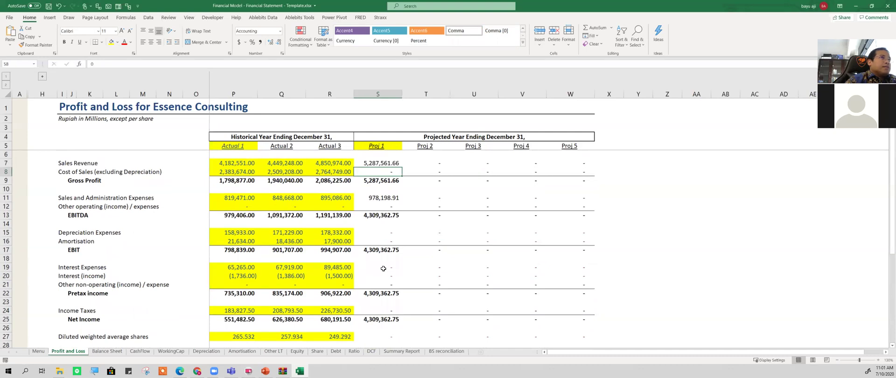
scroll(390, 310, "down", 6)
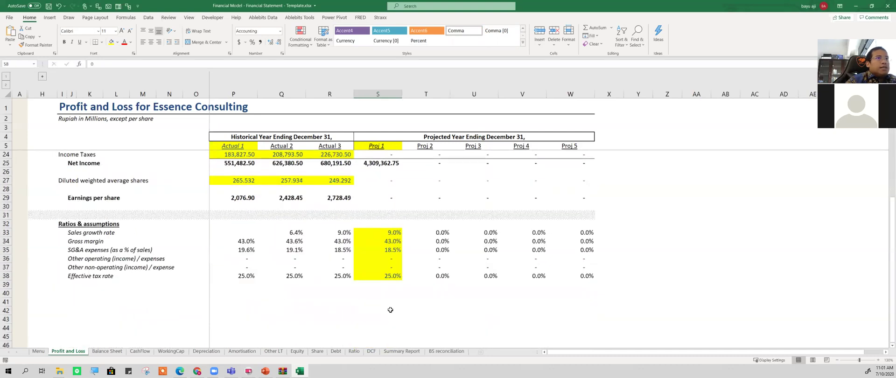
scroll(390, 310, "up", 6)
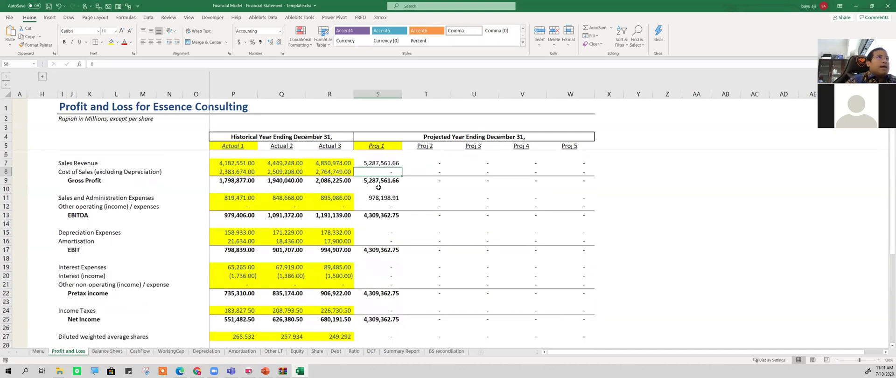
- Project the Proj 1 cost of sales in S8 from the gross margin assumption and sales revenue with =(1-S34)*S7
type("=")
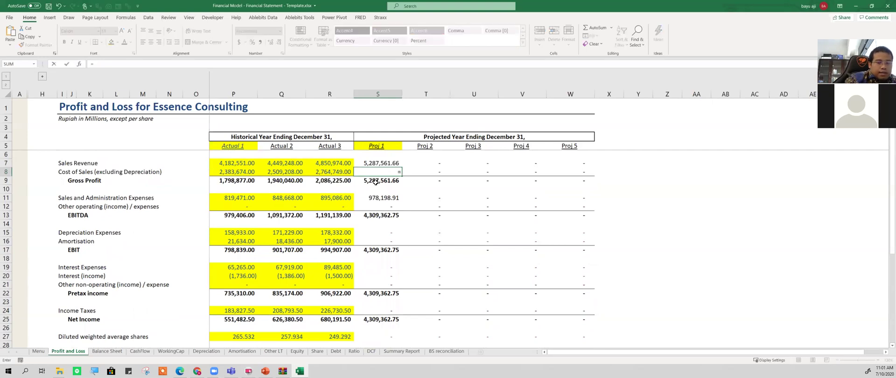
type("(1-")
scroll(425, 226, "down", 4)
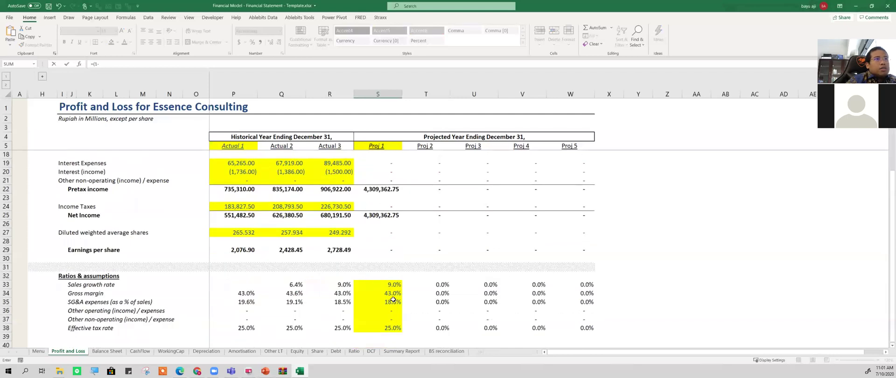
left_click(386, 291)
type(")")
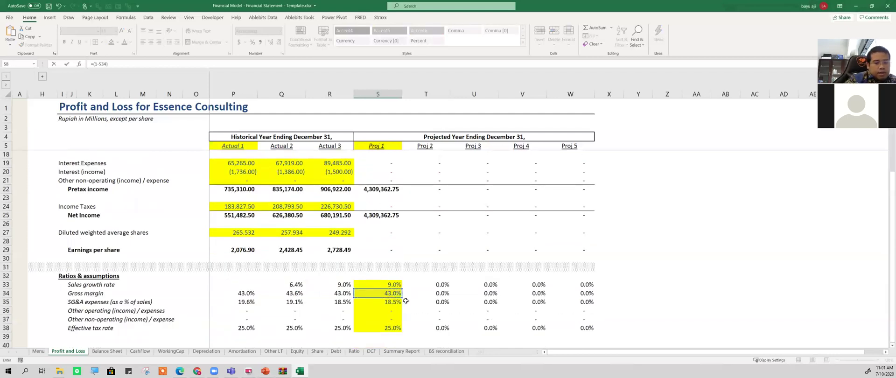
type("*")
scroll(375, 289, "up", 4)
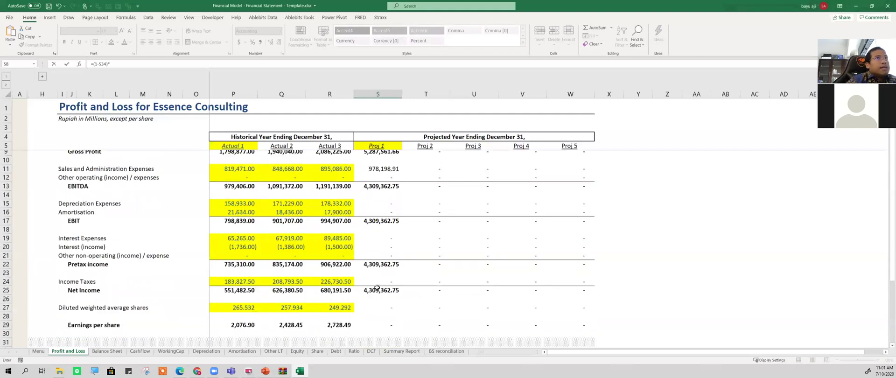
left_click(315, 161)
key("Right")
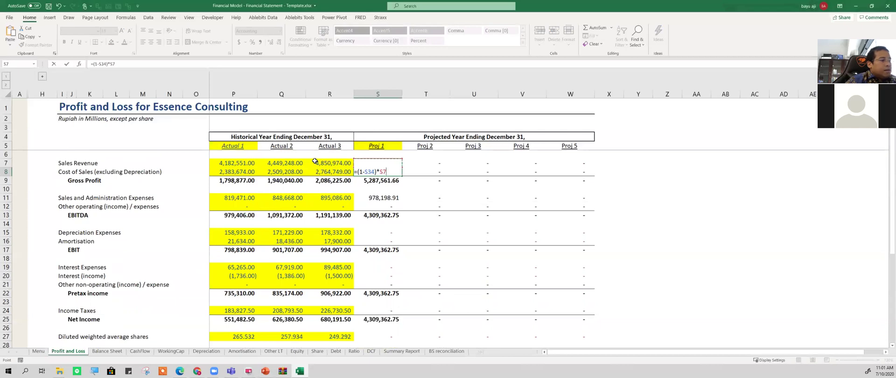
key("Return")
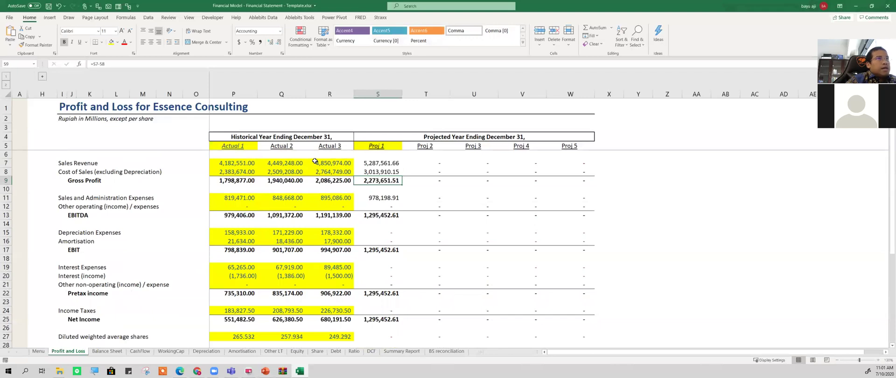
- Link the Proj 1 other operating (income) / expenses in S12 to its assumption with =S36
key("Down")
key("Down")
key("Down")
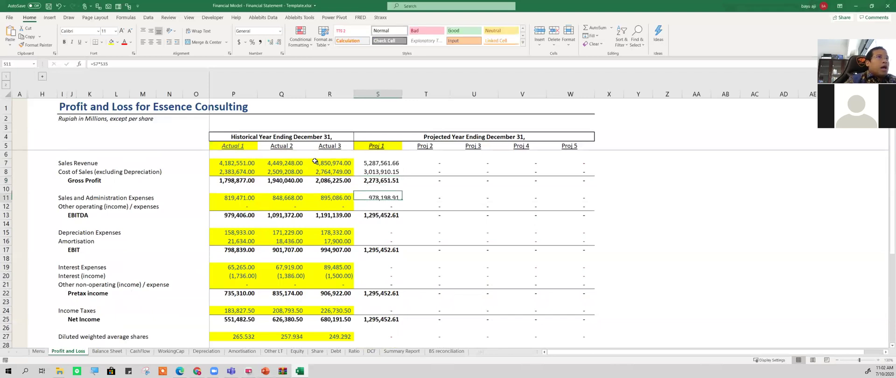
type("=")
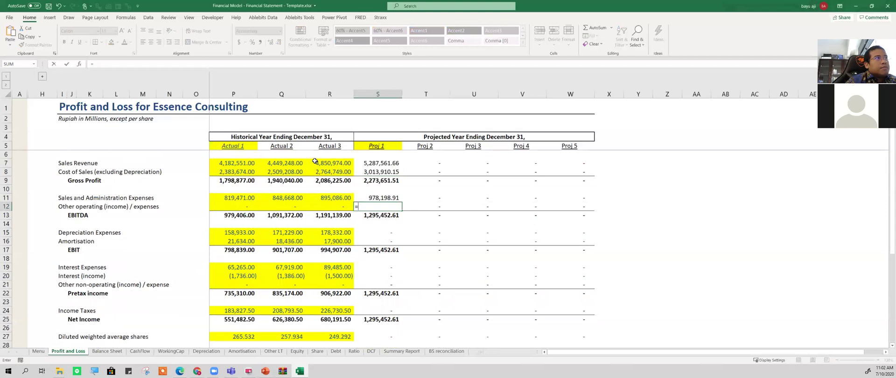
scroll(336, 243, "down", 2)
scroll(337, 249, "down", 4)
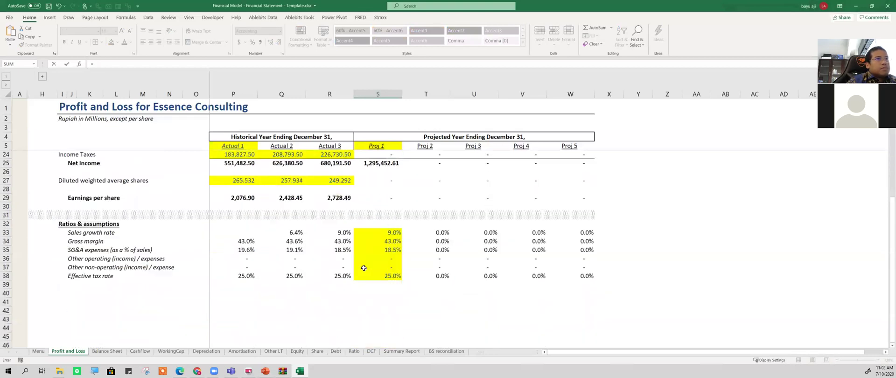
left_click(381, 260)
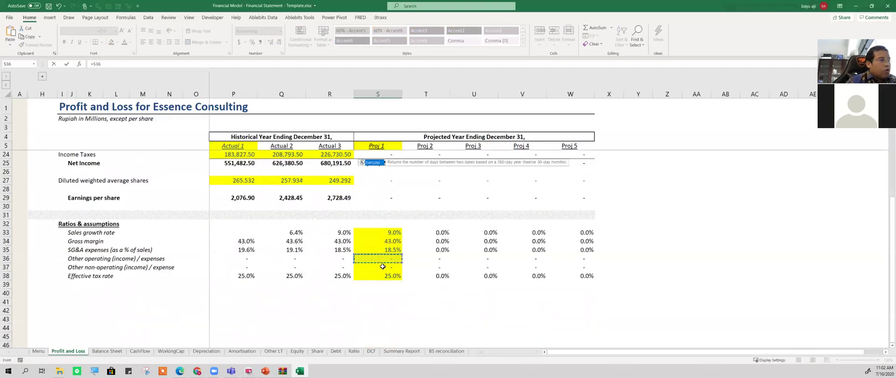
key("Return")
- Look over the Proj 1 depreciation and interest expense cells and view the CashFlow sheet before returning to Profit and Loss
key("Down")
key("Down")
key("Down")
key("Up")
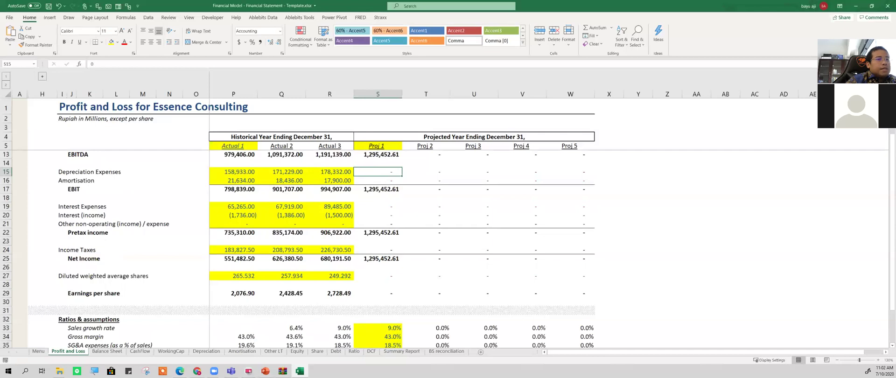
left_click(393, 208)
left_click(381, 174)
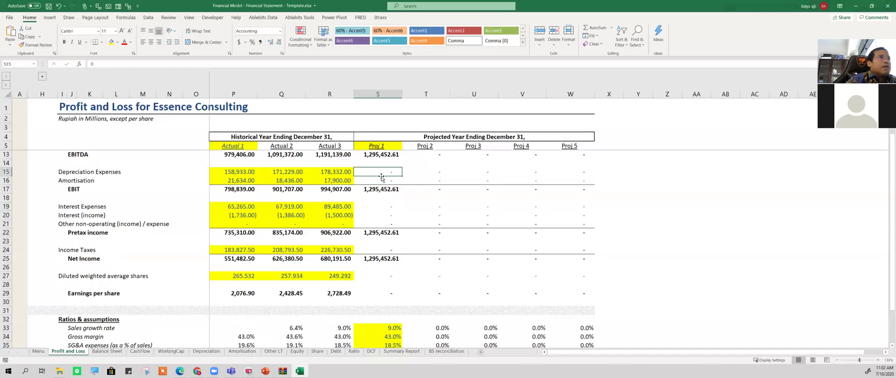
left_click(119, 352)
left_click(141, 352)
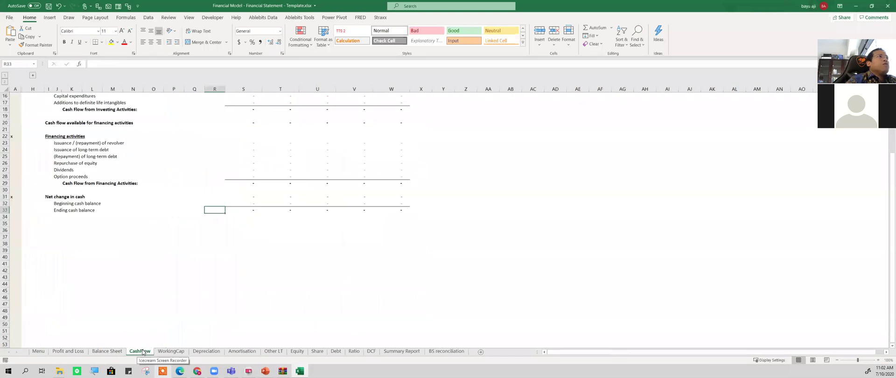
left_click(77, 351)
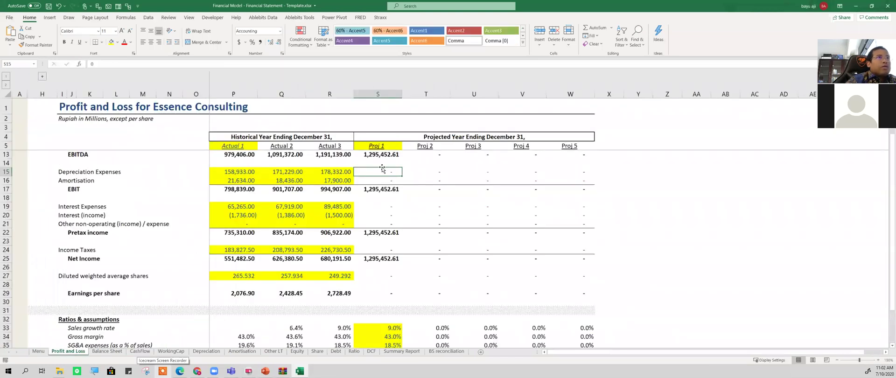
scroll(380, 169, "up", 2)
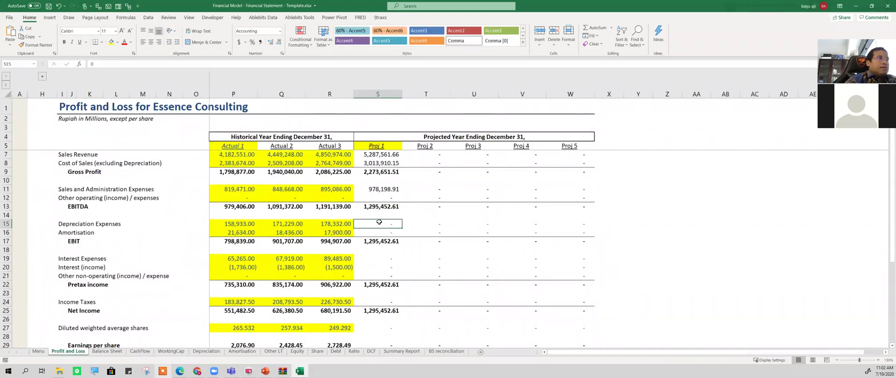
- Link the Proj 1 other non-operating (income) / expense in S21 to its assumption with =S37
key("Down")
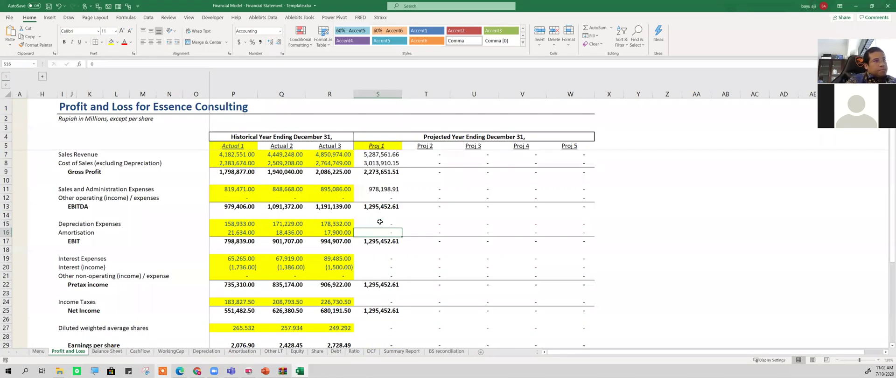
key("Down")
key("Down")
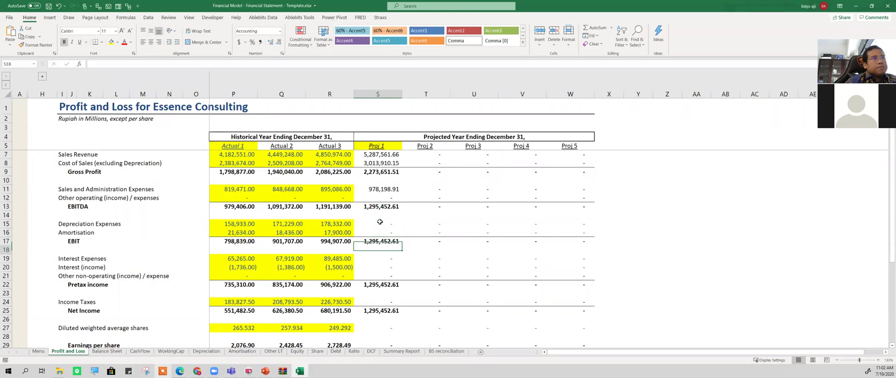
key("Down")
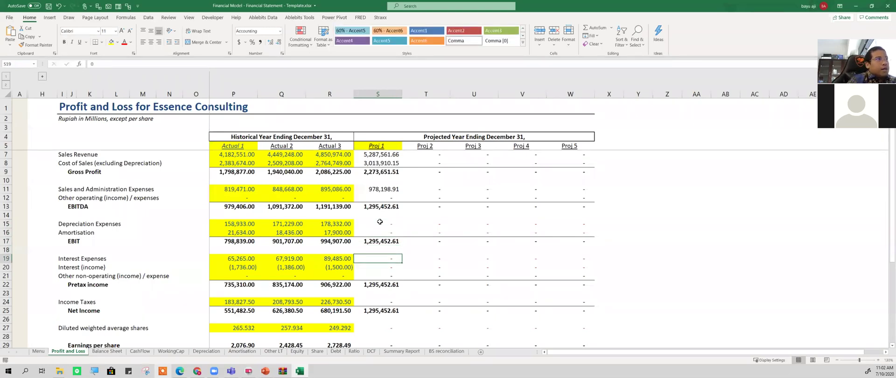
key("Down")
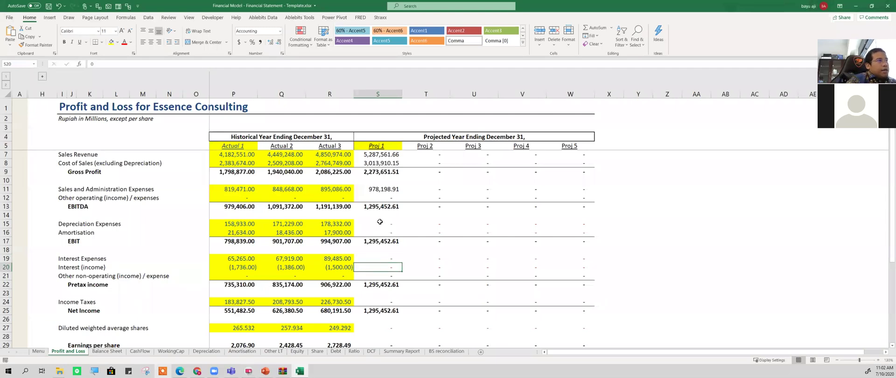
key("Down")
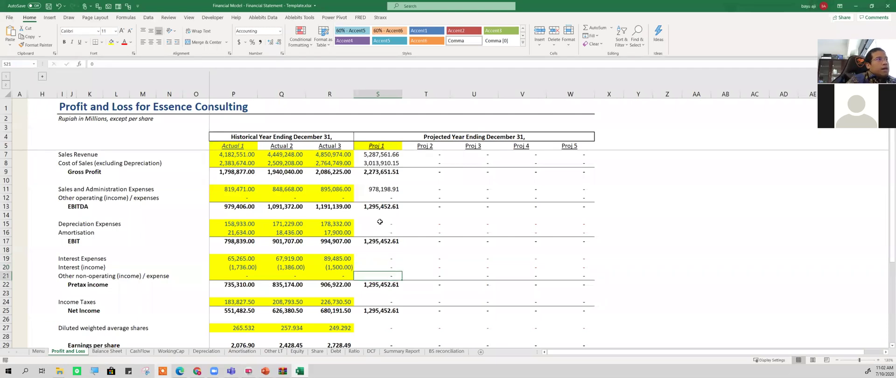
type("=")
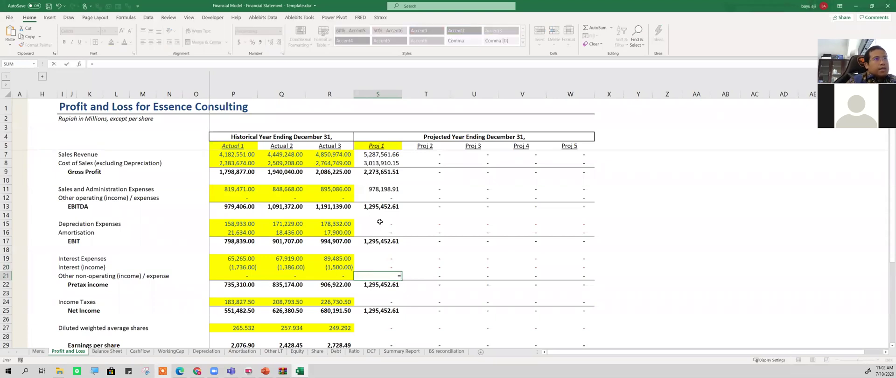
scroll(376, 214, "down", 3)
scroll(376, 213, "down", 2)
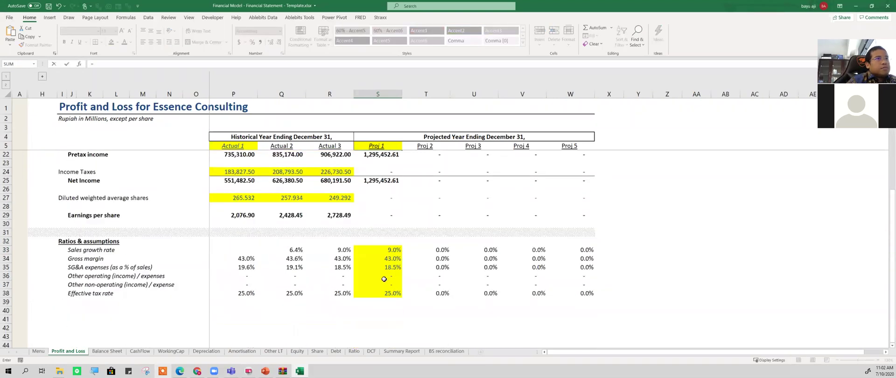
left_click(392, 285)
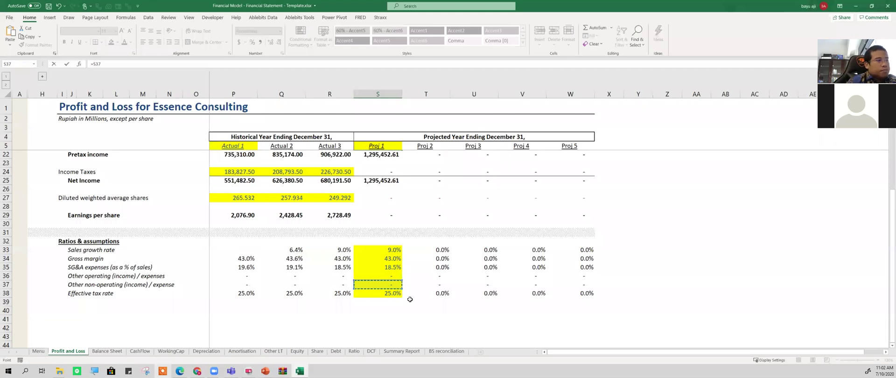
key("Return")
- Calculate the Proj 1 income taxes in S24 from the effective tax rate and pretax income with =S38*S22
scroll(409, 308, "up", 2)
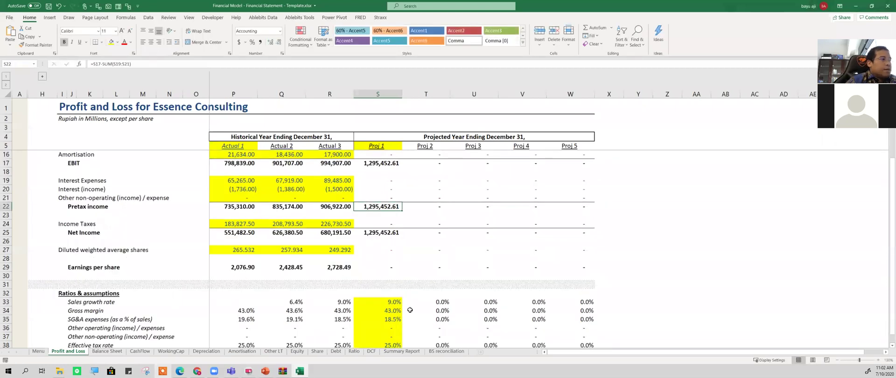
scroll(409, 312, "up", 1)
left_click(384, 247)
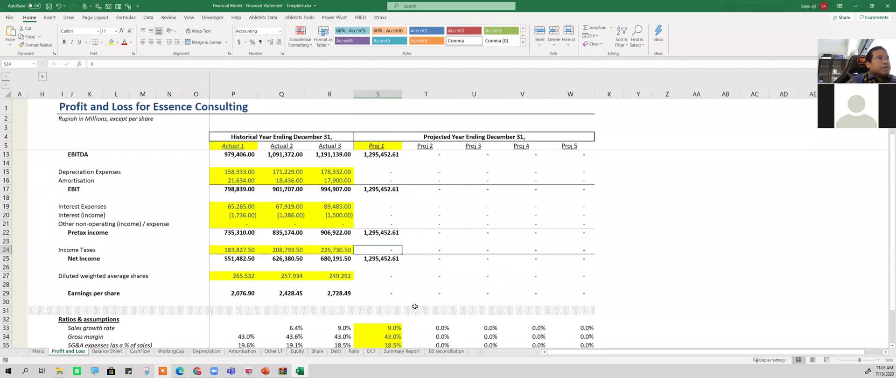
scroll(415, 306, "down", 3)
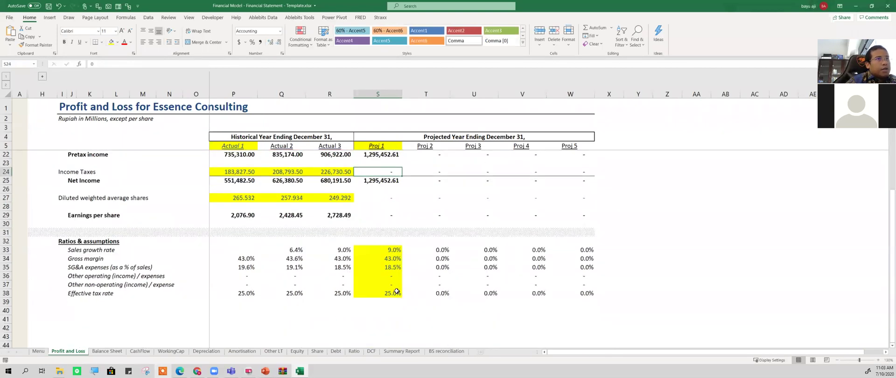
scroll(393, 297, "up", 3)
type("=")
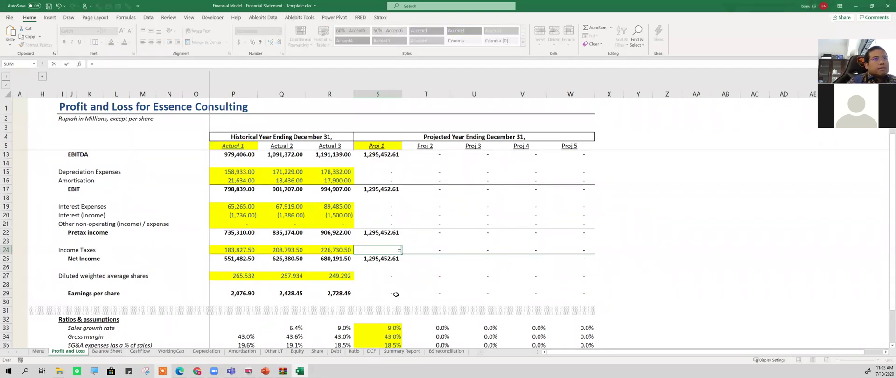
scroll(396, 289, "down", 4)
left_click(388, 269)
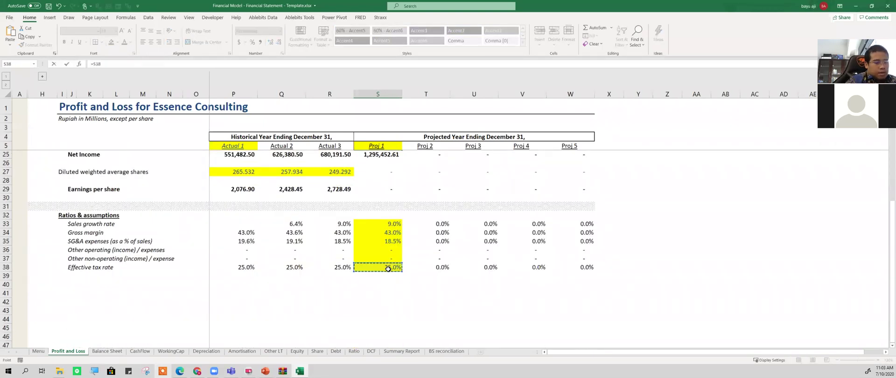
type("*")
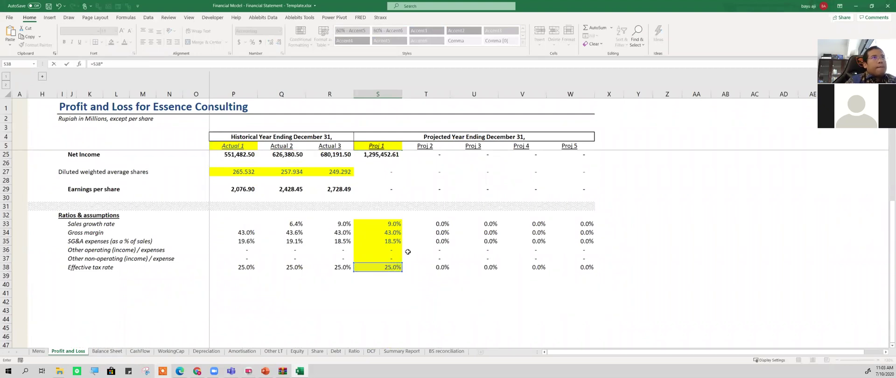
scroll(406, 252, "up", 3)
left_click(388, 206)
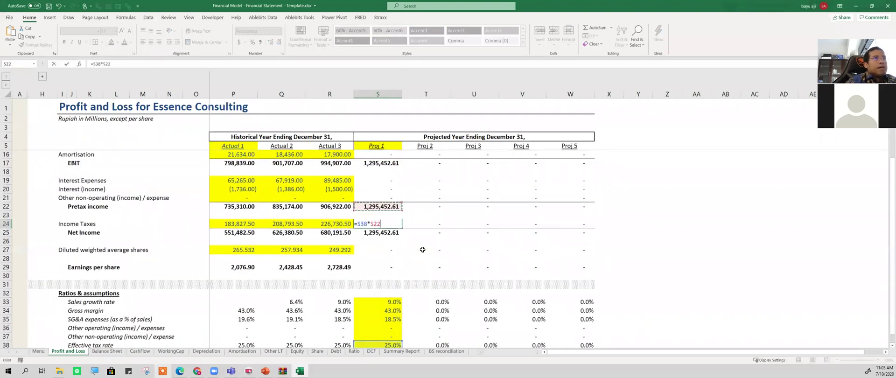
key("Return")
- Carry the Actual 3 diluted weighted average shares forward to Proj 1 in S27 with =R27
key("Down")
key("Down")
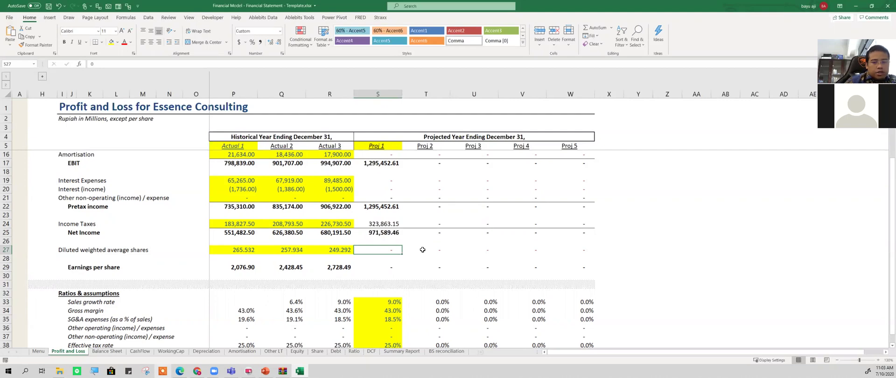
type("=")
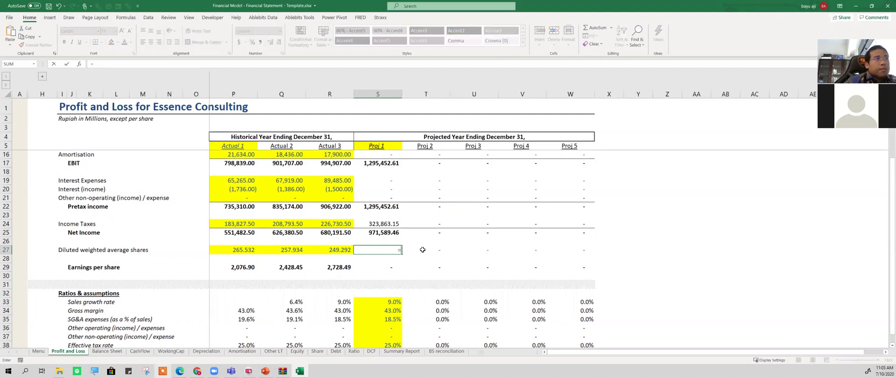
key("Left")
key("Return")
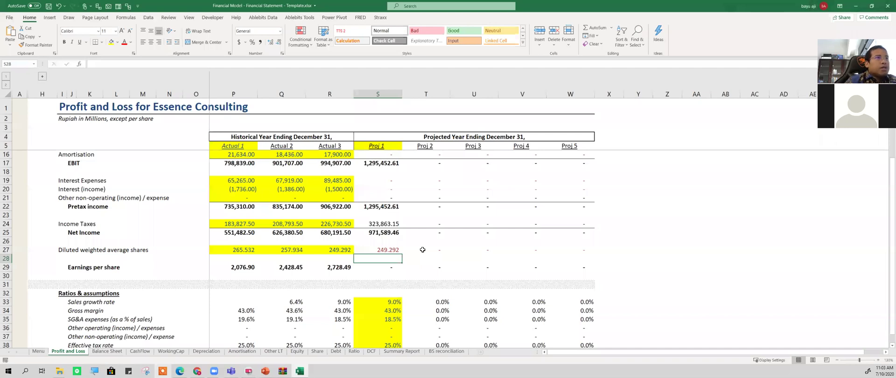
- Calculate the Proj 1 earnings per share in S29 from net income and diluted shares with =S25/S27
key("Down")
type("=")
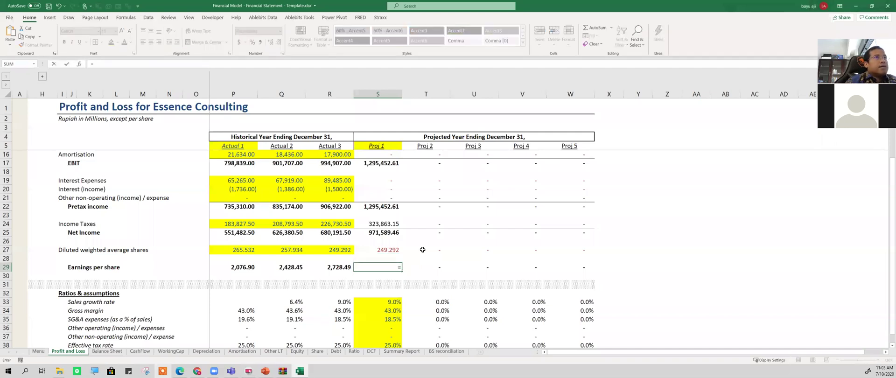
key("Up")
key("Up")
key("Up")
key("Up")
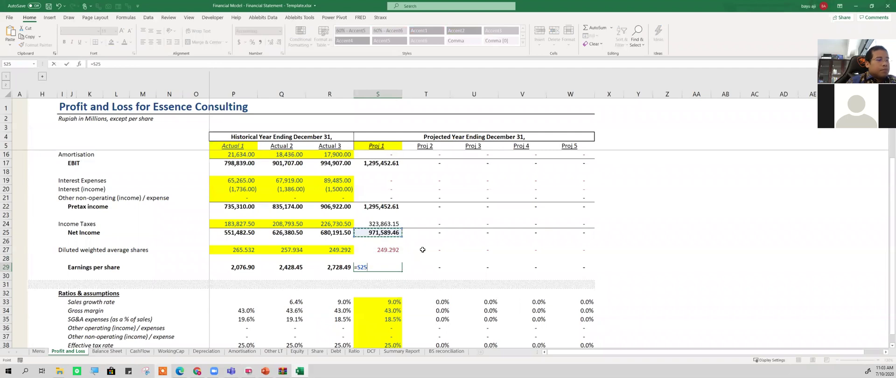
type("/")
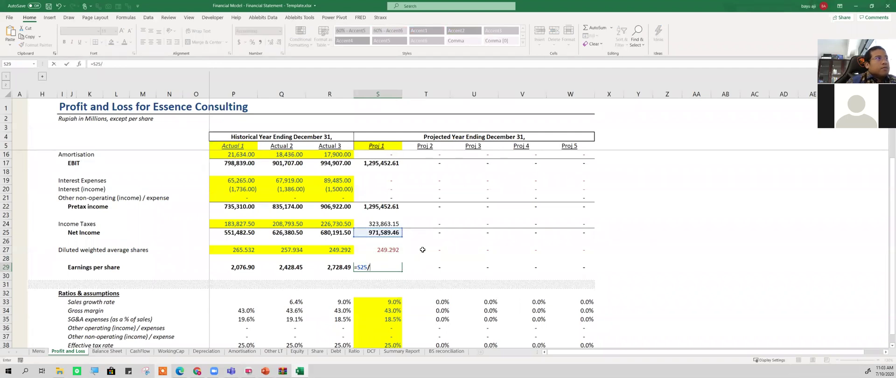
key("Up")
key("Up")
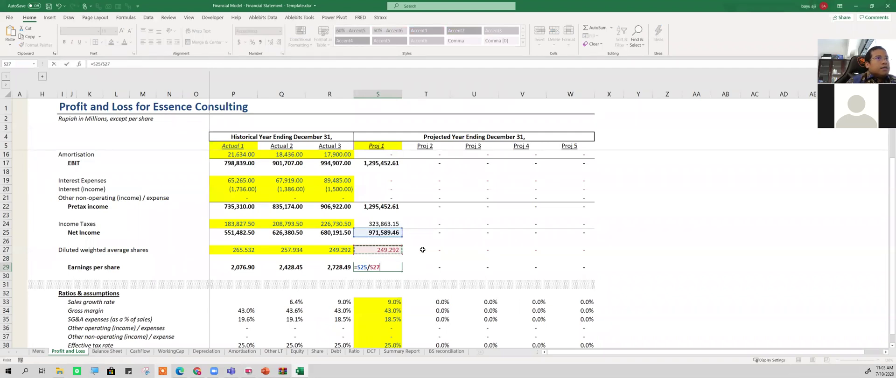
key("Return")
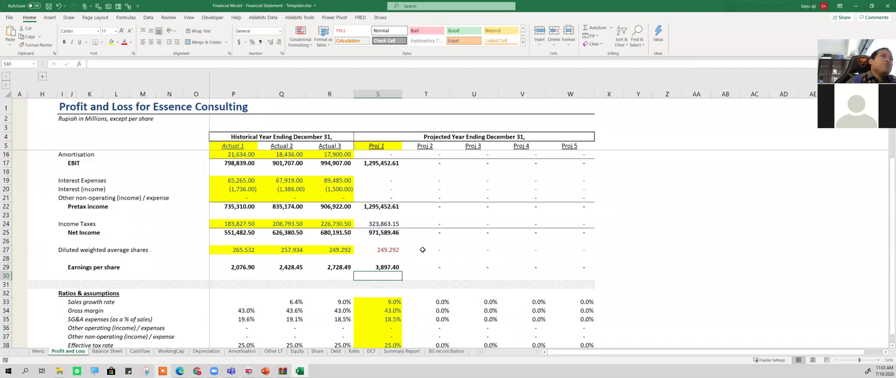
- Fill the Proj 1 income statement formulas in rows 7 to 29 across to Proj 5 in column W
scroll(387, 218, "up", 4)
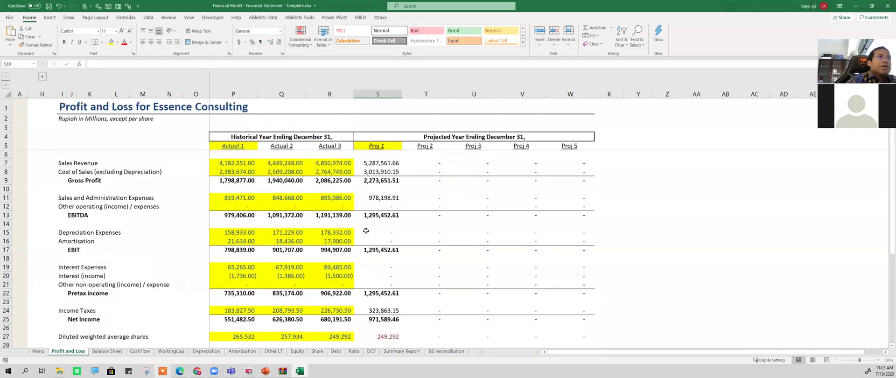
left_click_drag(373, 164, 561, 318)
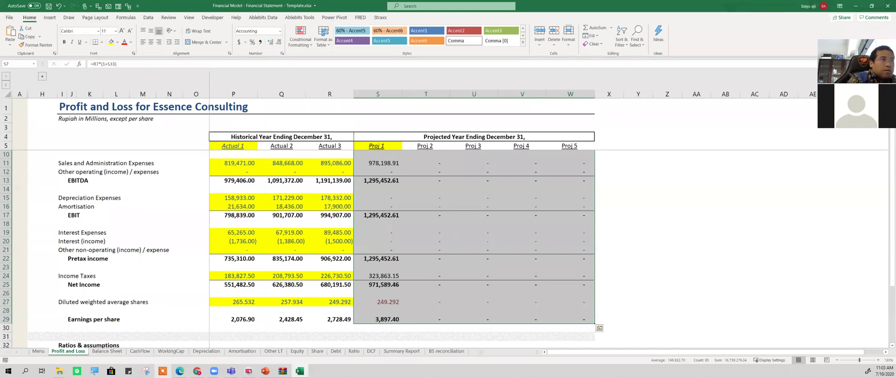
key("ctrl+r")
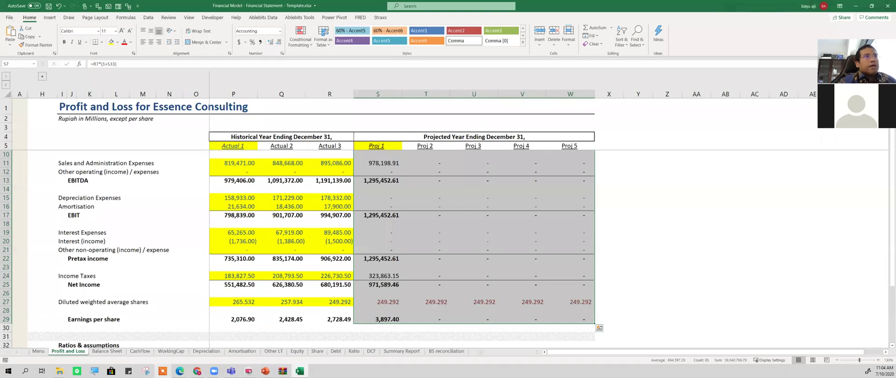
- Look over the filled Proj 2 to Proj 5 income statement columns and their ratios and assumptions rows
scroll(484, 266, "up", 2)
scroll(484, 267, "down", 4)
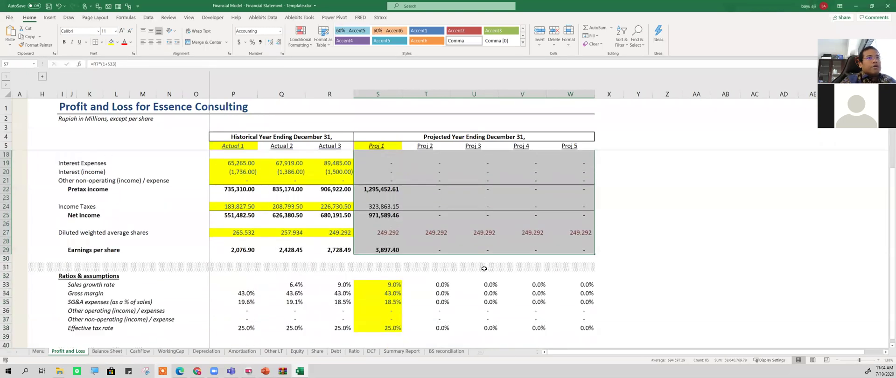
scroll(484, 266, "up", 2)
scroll(484, 268, "down", 1)
scroll(484, 267, "down", 2)
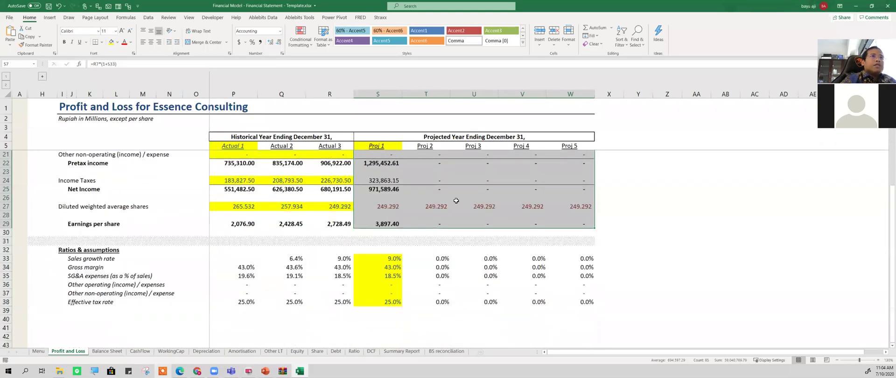
scroll(449, 209, "up", 1)
scroll(448, 209, "up", 4)
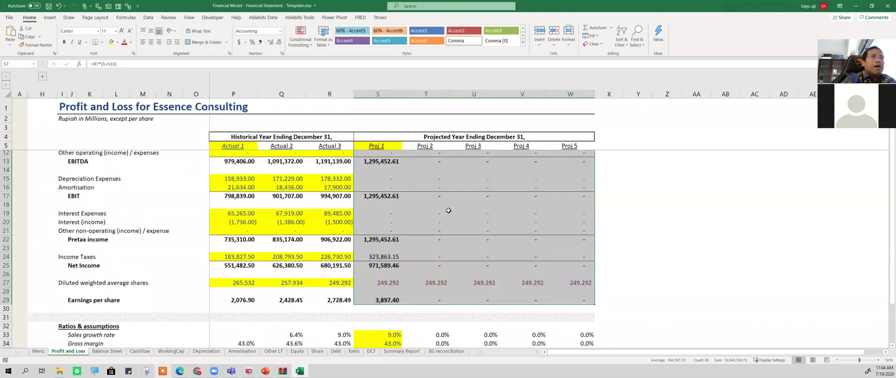
left_click(441, 182)
scroll(443, 230, "down", 1)
scroll(443, 231, "down", 3)
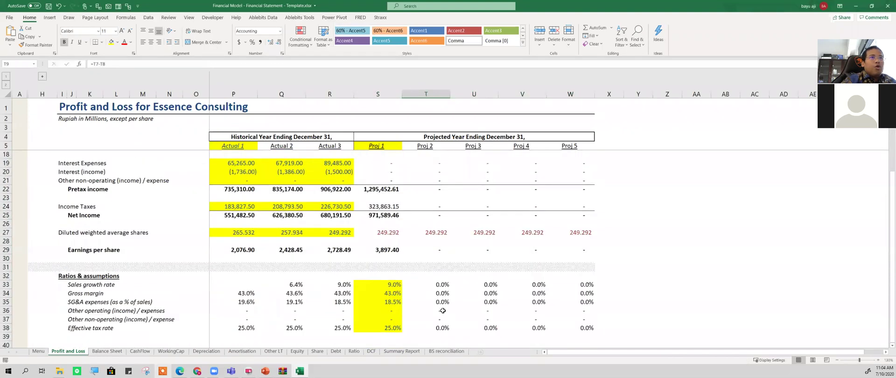
left_click(435, 286)
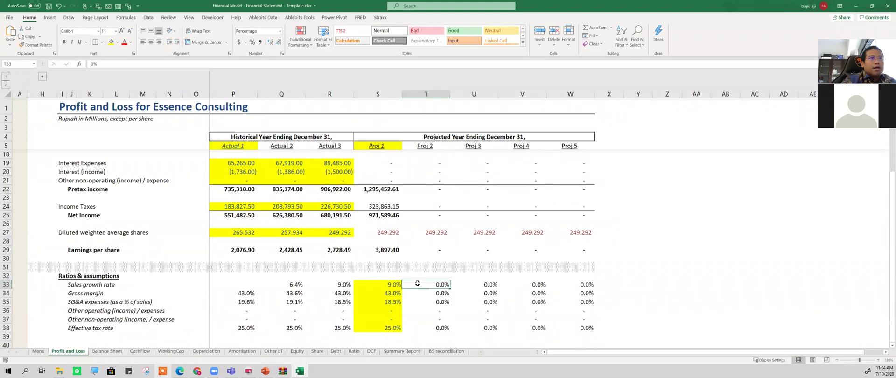
left_click_drag(418, 286, 572, 331)
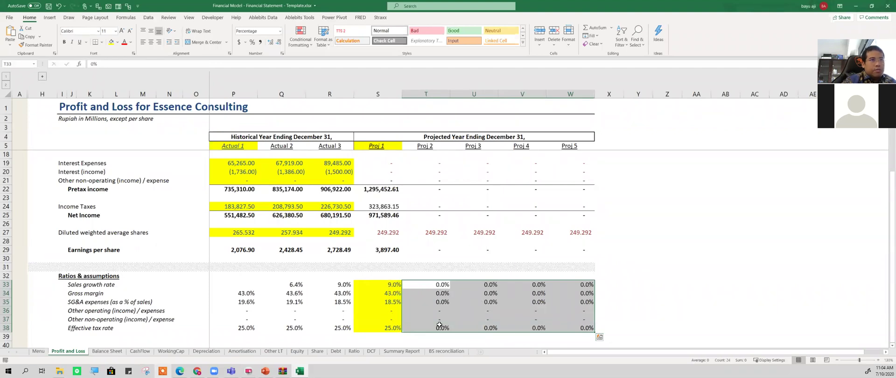
type("=")
key("Left")
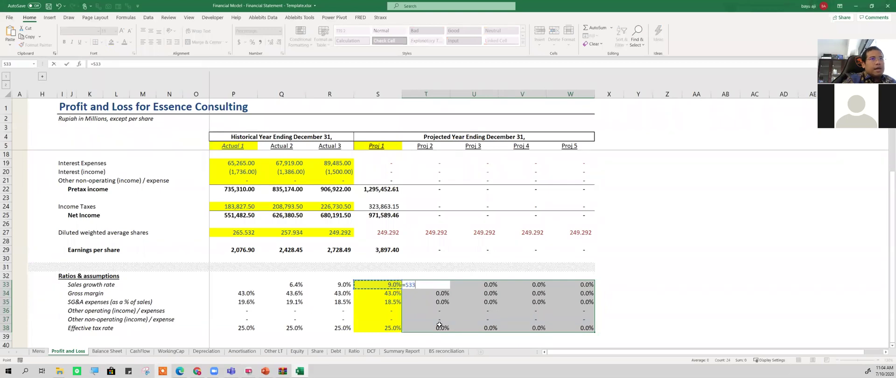
key("Escape")
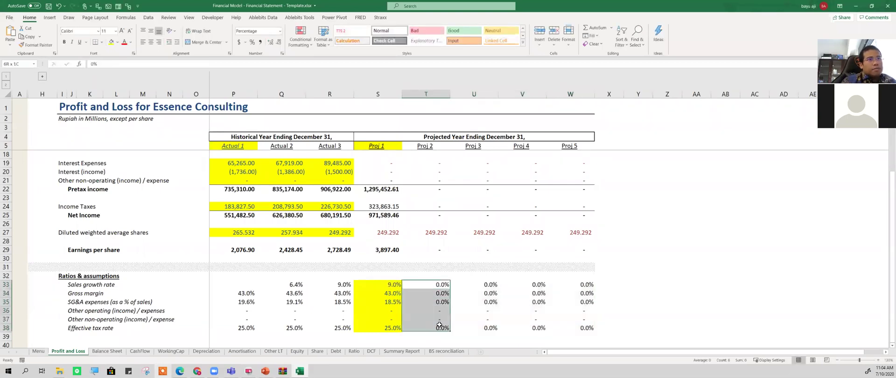
- Link all Proj 2 to Proj 5 assumptions in T33:W38 to the preceding year by entering =S33 across the range
left_click_drag(439, 325, 439, 325)
type("=")
key("Left")
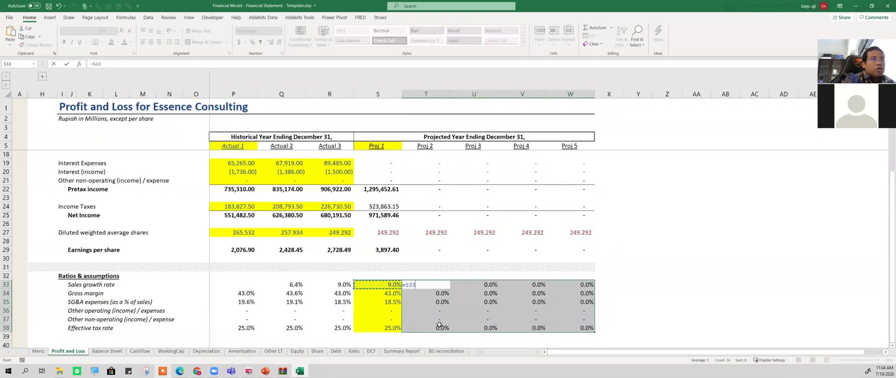
key("ctrl+Return")
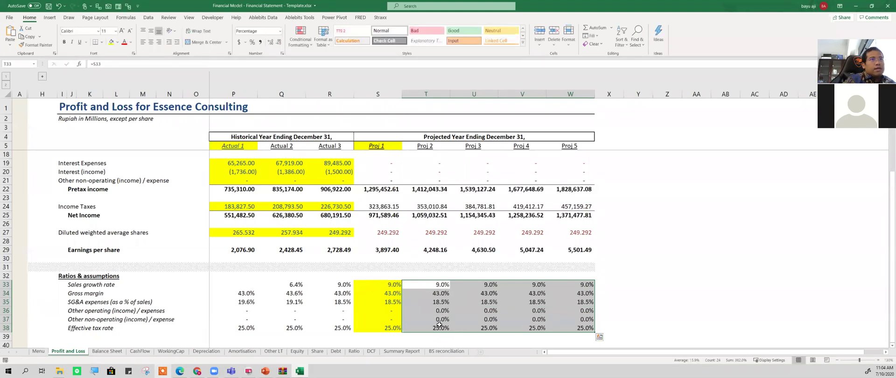
- Re-enter the Proj 2 sales growth rate and gross margin links one cell at a time as =S33 and =S34
key("Down")
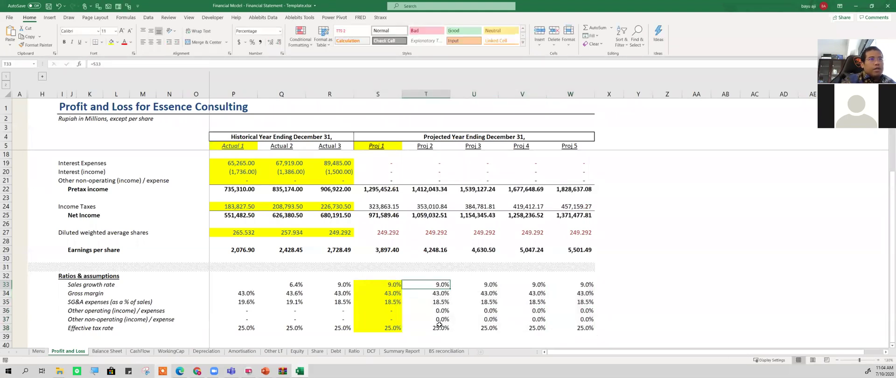
key("Up")
key("ctrl+shift+Down")
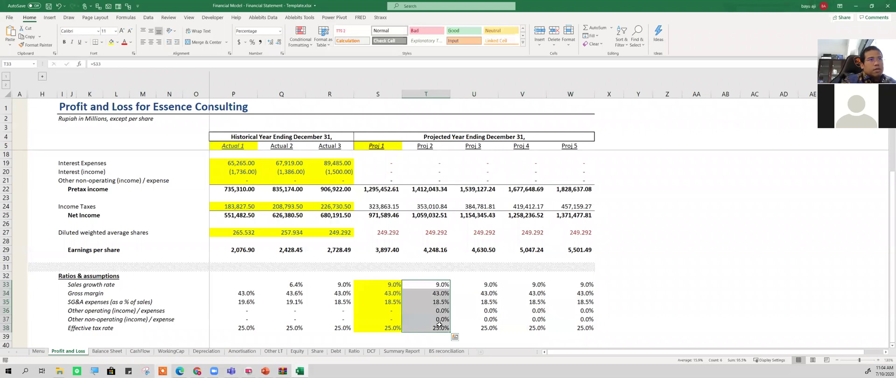
key("Up")
key("Down")
type("=")
key("Left")
key("Return")
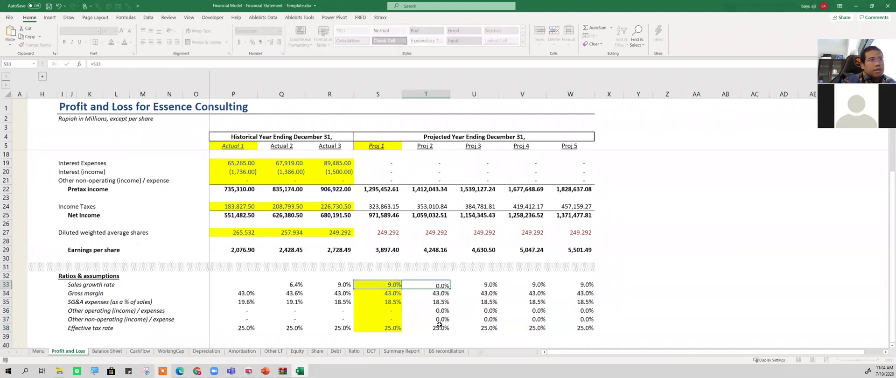
type("=")
key("Left")
key("Return")
- Re-enter the relative link =S33 in the whole T33:W38 assumptions block at once and view the projected income statement
key("Up")
key("Up")
key("ctrl+shift+Down")
key("ctrl+shift+Right")
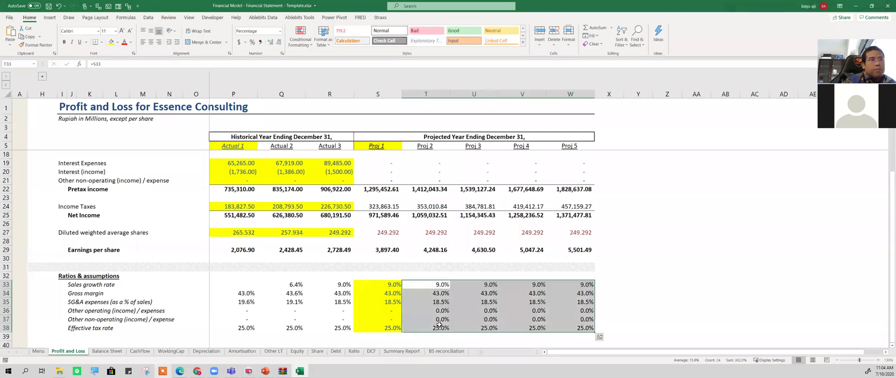
type("=")
key("Left")
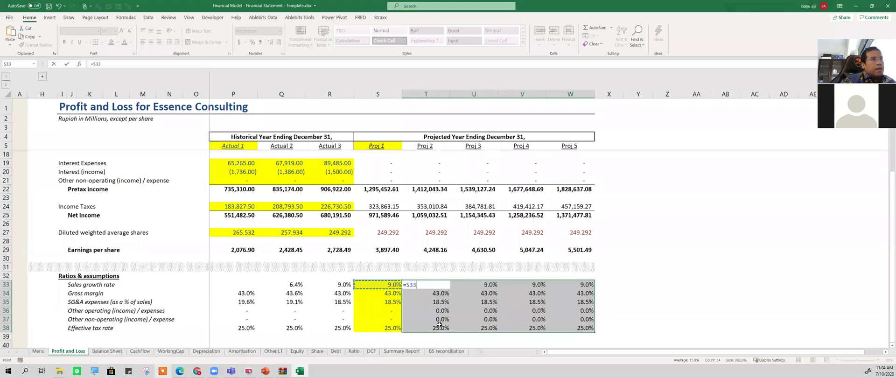
key("ctrl+Return")
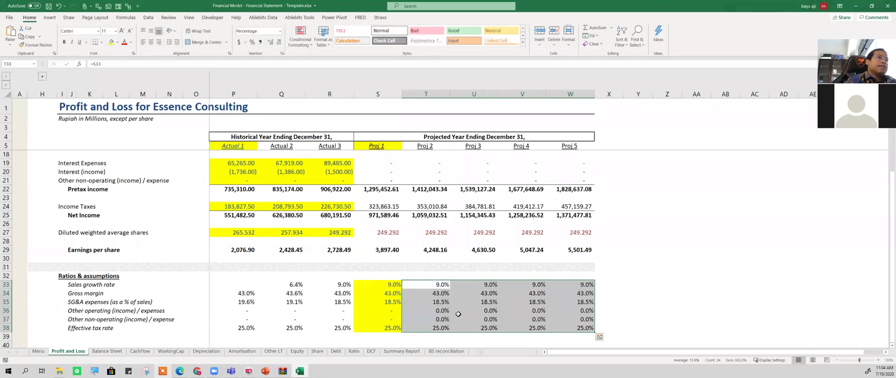
left_click(643, 285)
scroll(608, 297, "up", 4)
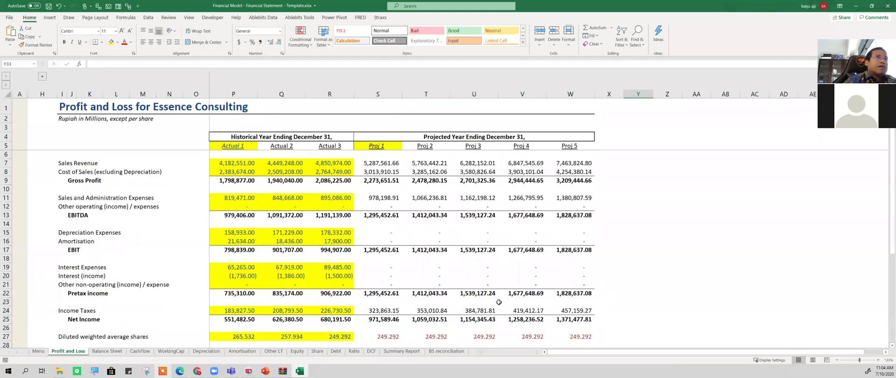
- Go through the Proj 1 income statement cells from Sales Revenue down to Interest Expenses and check their formulas
left_click(378, 164)
key("Down")
key("Down")
key("Down")
key("Down")
key("Down")
key("Down")
key("Down")
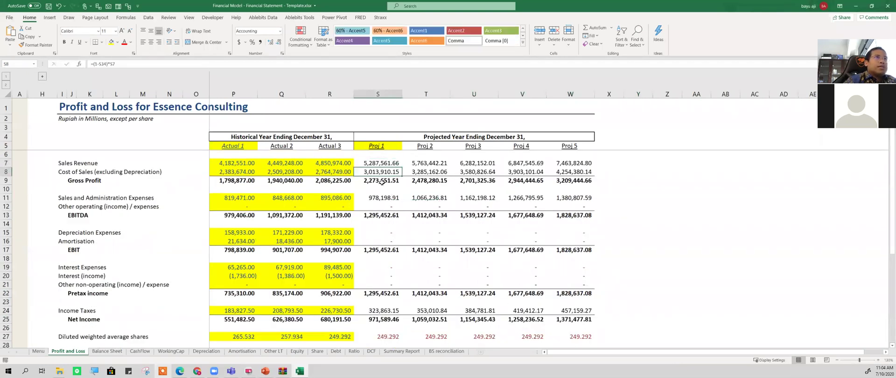
key("Down")
key("Down")
key("Down")
key("Down")
key("Down")
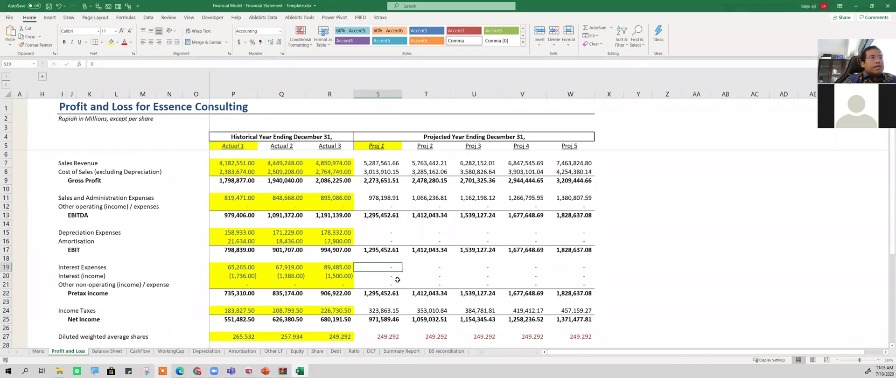
- Examine the ratios and assumptions rows for gross margin, SG&A expenses, other operating expenses and sales growth rate
scroll(391, 284, "down", 5)
scroll(383, 292, "up", 2)
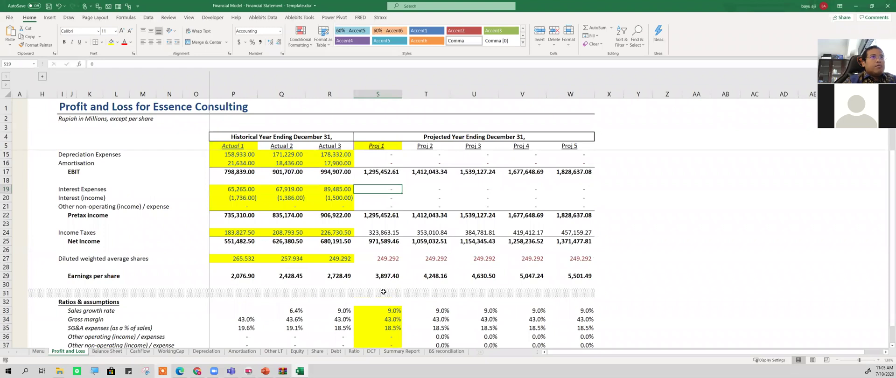
scroll(383, 292, "up", 2)
scroll(383, 292, "down", 3)
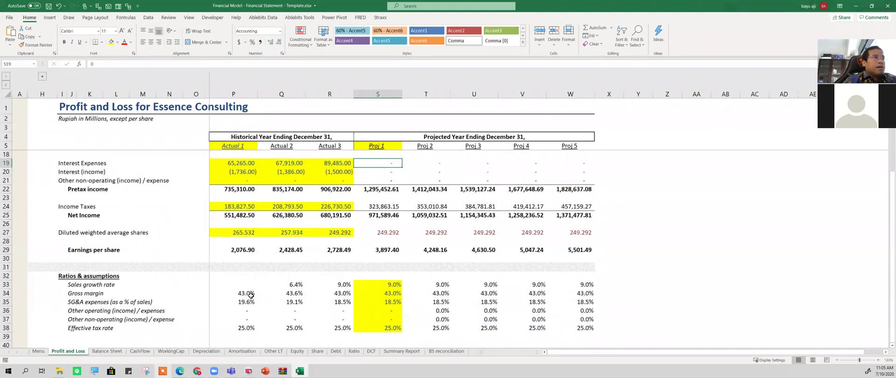
left_click(251, 296)
left_click(328, 296)
left_click(413, 291)
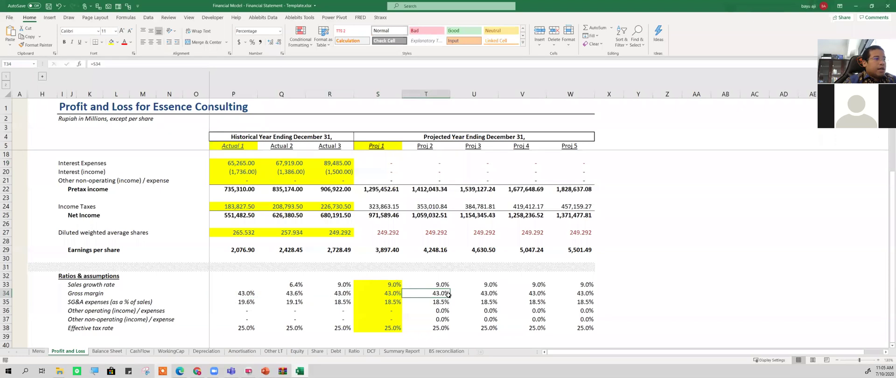
left_click(379, 307)
left_click(387, 302)
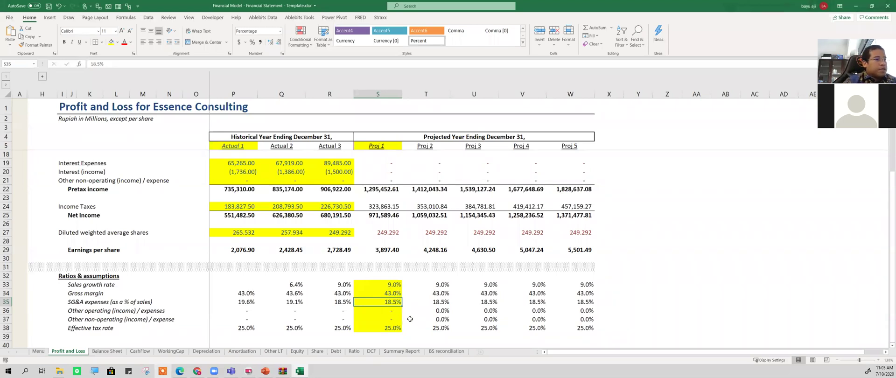
left_click(391, 313)
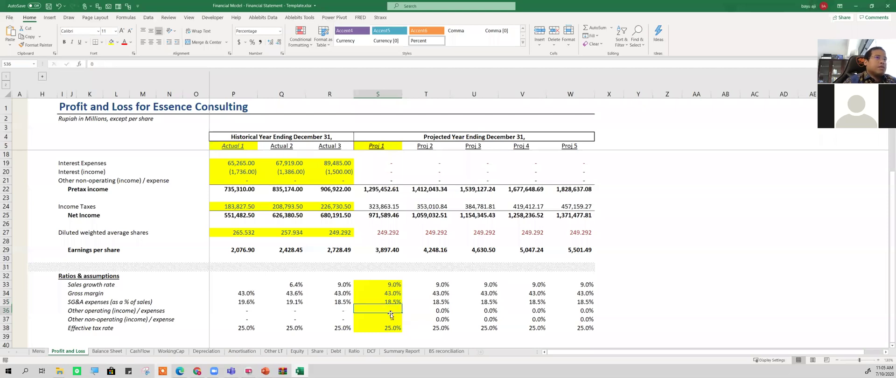
left_click(391, 287)
scroll(395, 294, "up", 4)
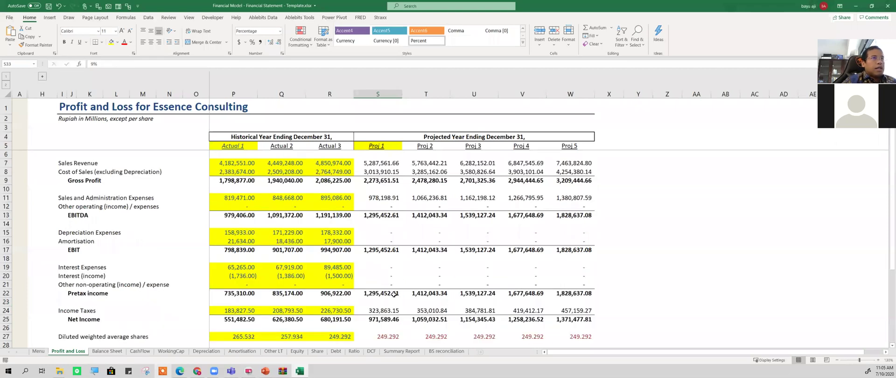
- Display the sheet's formulas, inspect the Proj 1 Sales Revenue formula, and return to showing values
key("ctrl+grave")
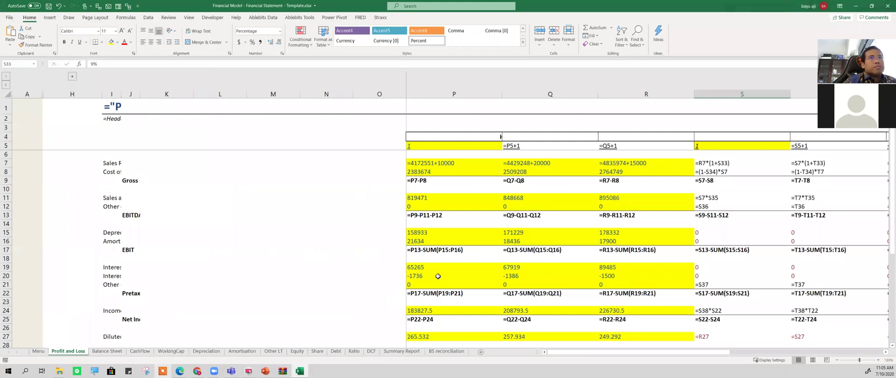
double_click(716, 161)
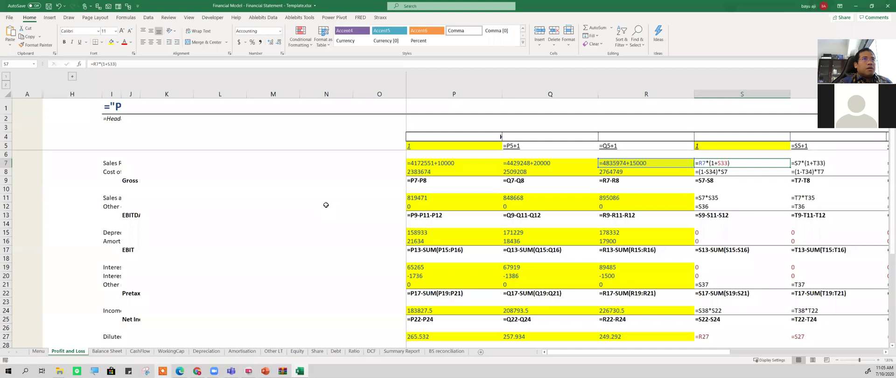
key("Escape")
key("ctrl+grave")
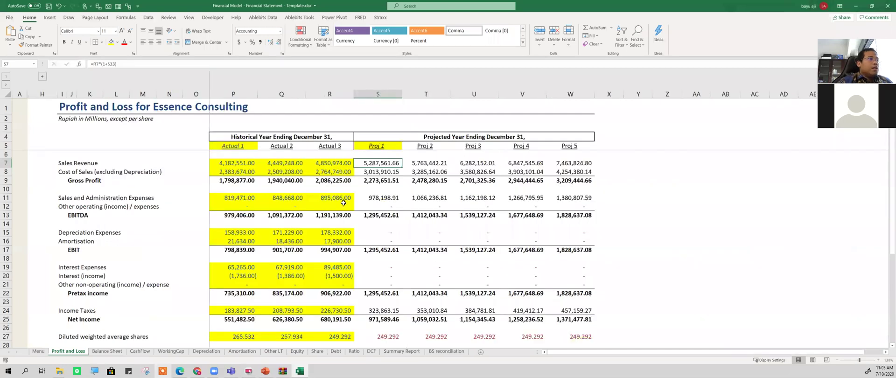
- Save the workbook in the Training Material folder under the name "Financial Model - Financial Statement - Step 1"
left_click(9, 20)
left_click(26, 111)
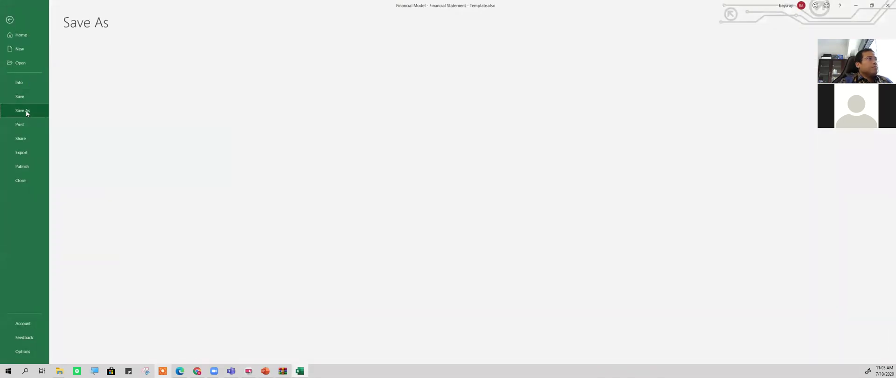
left_click(238, 53)
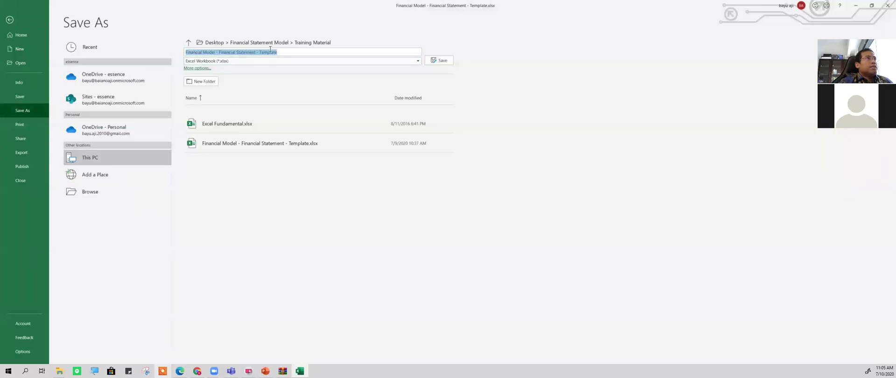
double_click(271, 52)
type("sTE")
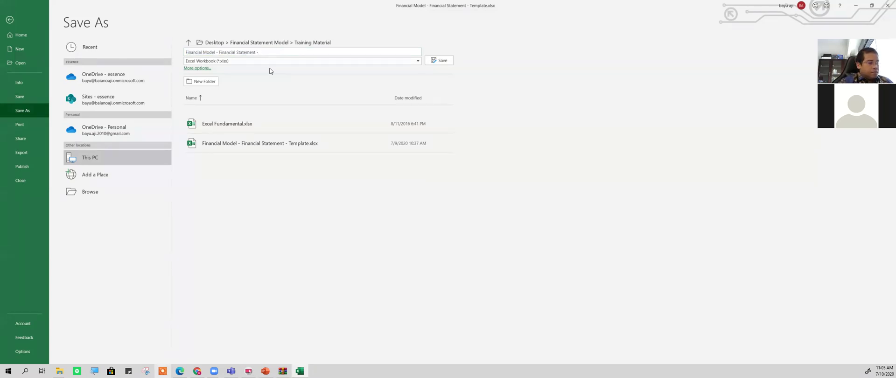
type("Ste")
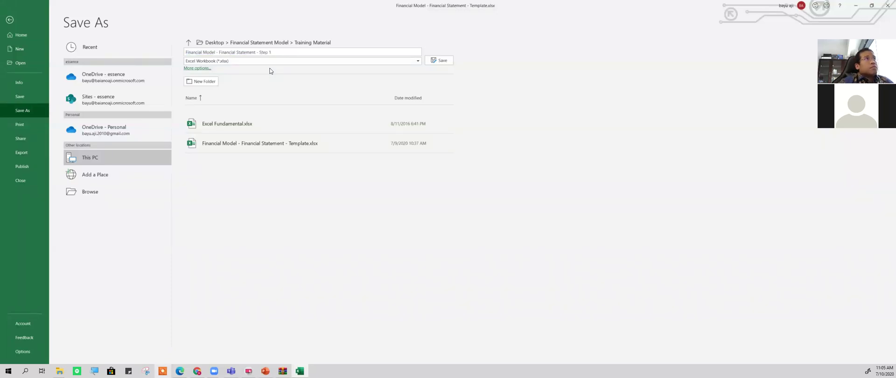
type("p 1")
key("Return")
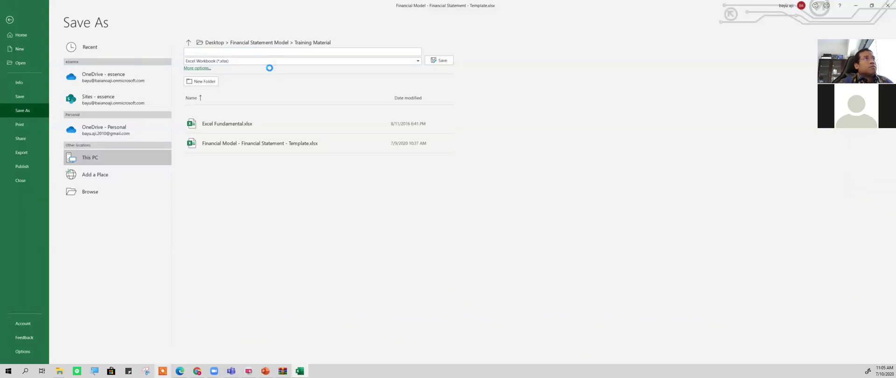
- Save another copy of the workbook in the same folder as "Financial Model - Financial Statement - Step 2"
mouse_move(149, 363)
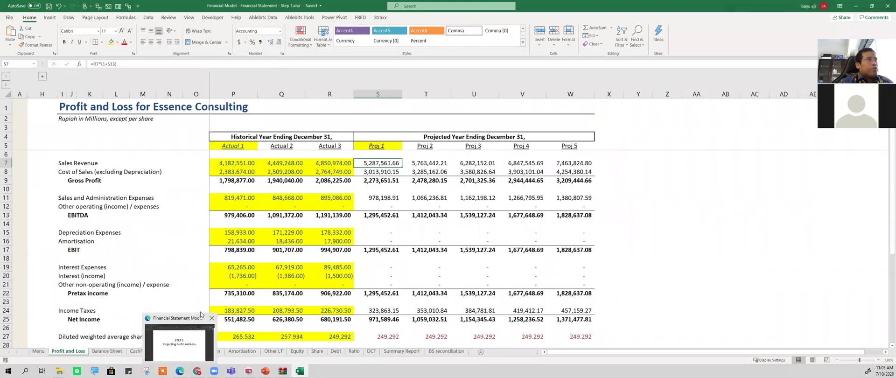
left_click(9, 17)
left_click(31, 110)
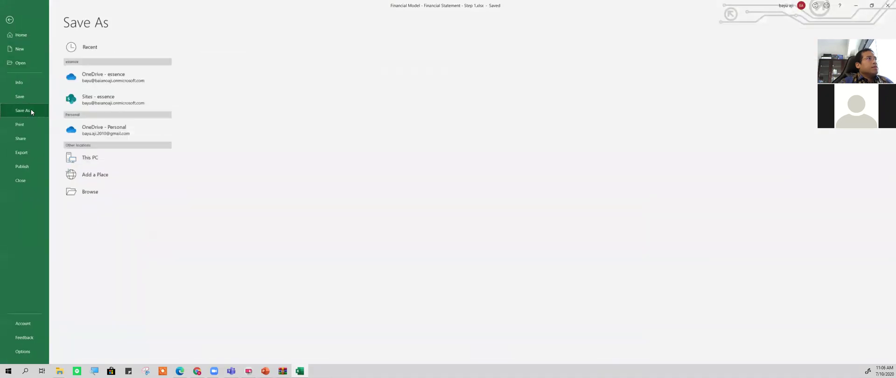
left_click(309, 53)
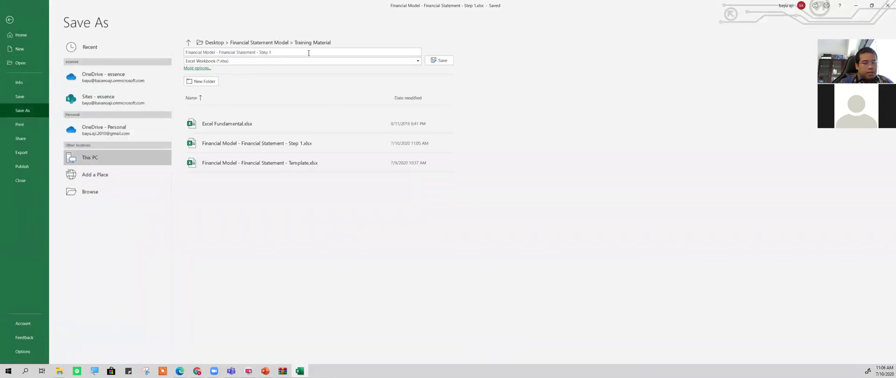
type("2")
key("Return")
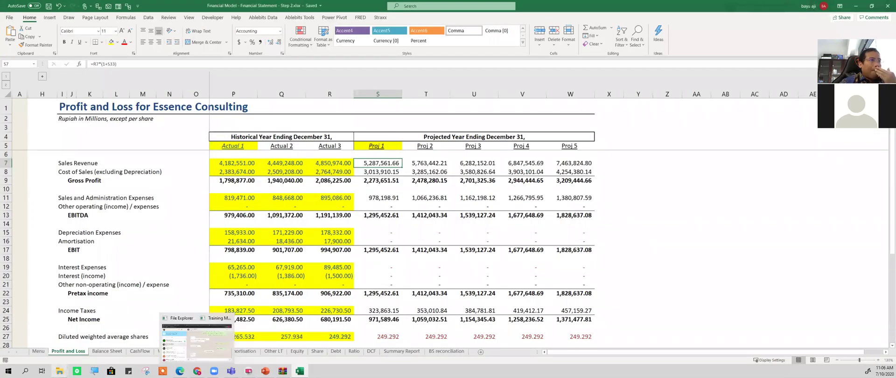
- Switch the sheet to formula display and inspect the Proj 1 Cost of Sales and Sales Revenue formulas
mouse_move(59, 371)
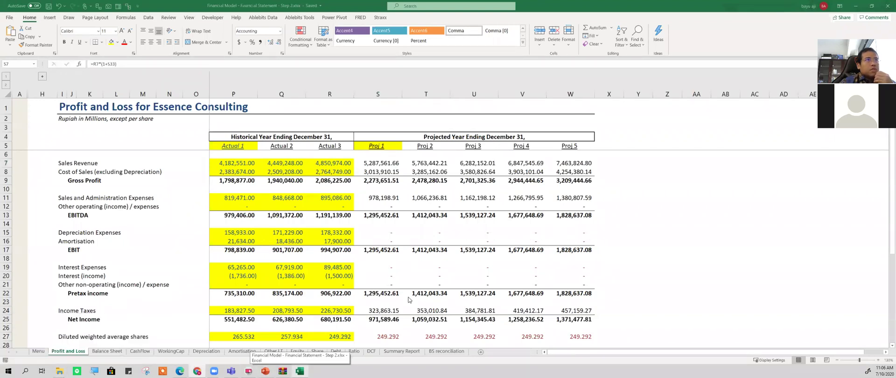
left_click(377, 169)
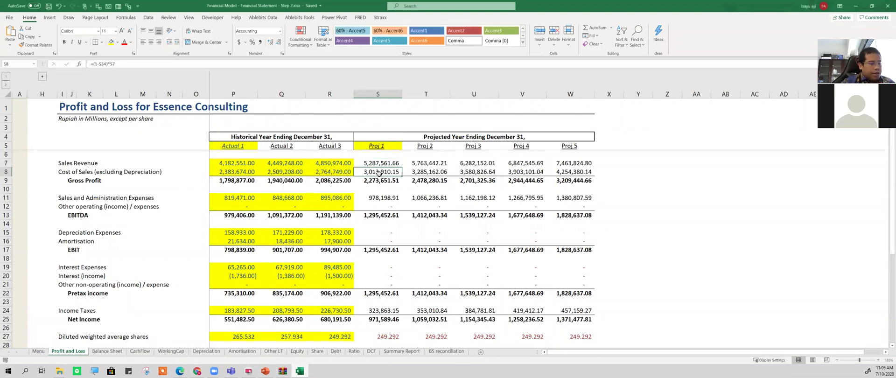
key("ctrl+grave")
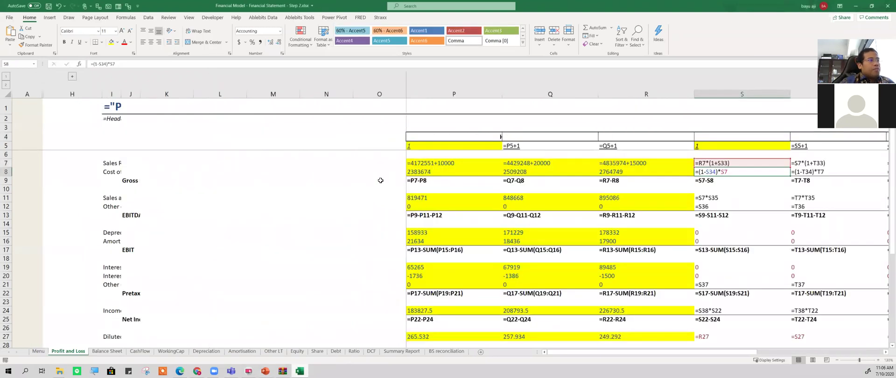
scroll(432, 201, "down", 1)
scroll(435, 207, "up", 1)
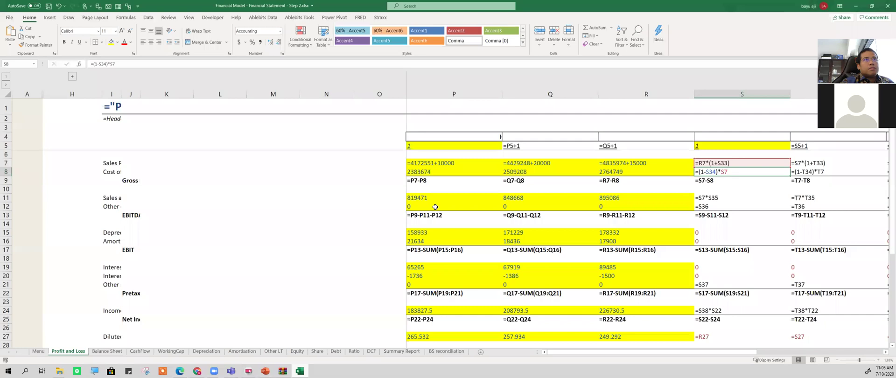
left_click(715, 163)
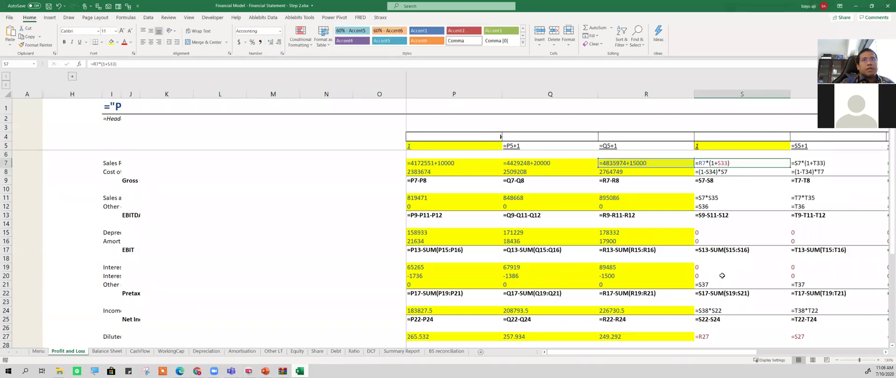
- Highlight the historical block P7:R27 and compare it with the Proj 1 Sales Revenue formula in S7
mouse_move(730, 352)
left_mouse_down()
mouse_move(742, 355)
mouse_move(730, 353)
left_mouse_up()
left_click(428, 161)
left_click_drag(428, 161, 629, 337)
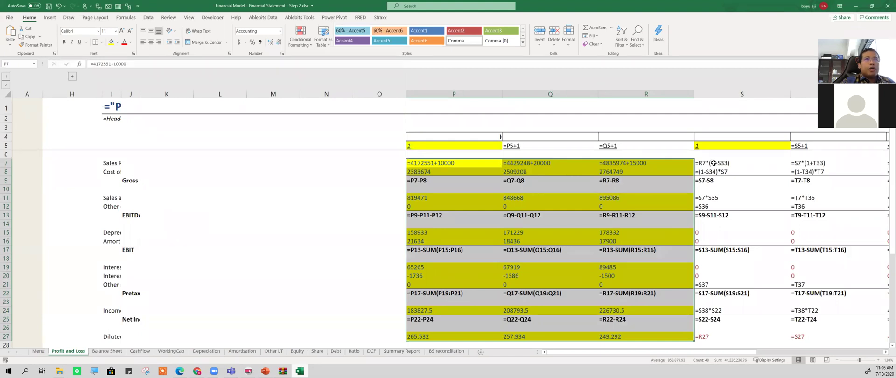
left_click_drag(580, 351, 611, 351)
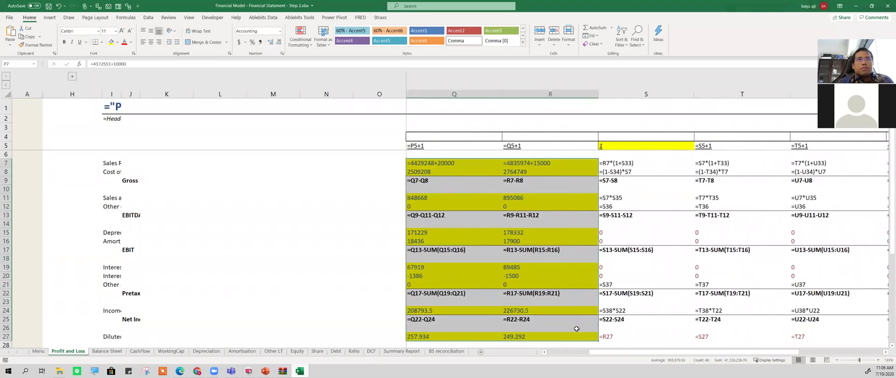
double_click(627, 164)
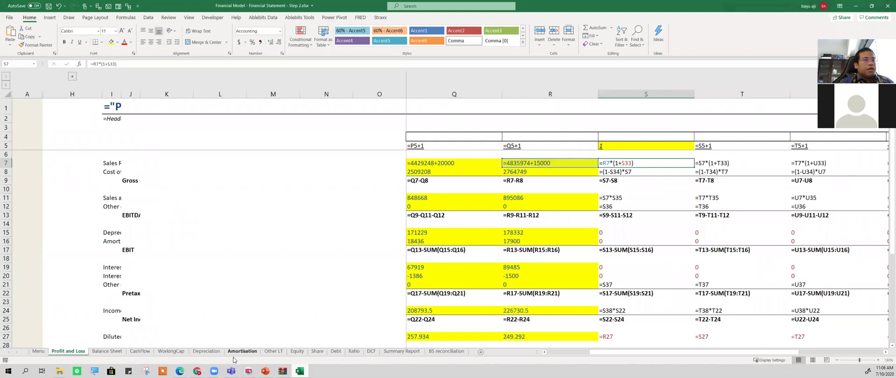
mouse_move(249, 371)
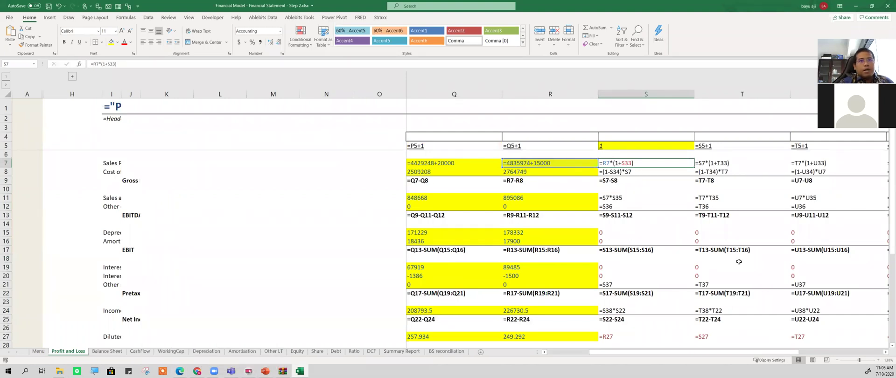
- Check the Actual 2 EBITDA formula in Q13 and return the sheet to showing values
scroll(739, 261, "down", 2)
scroll(739, 261, "up", 1)
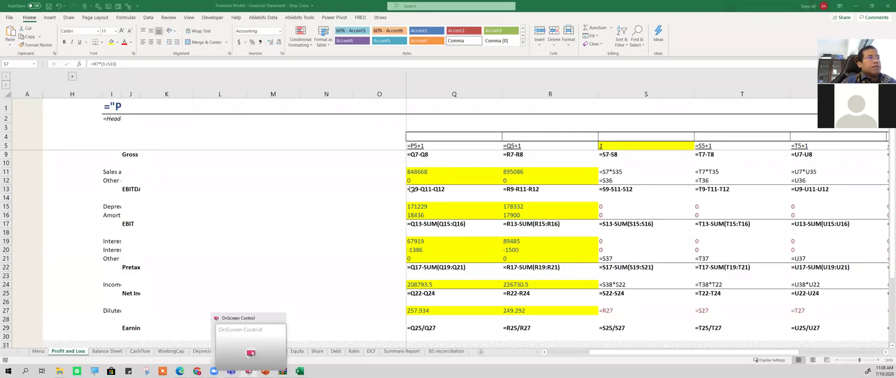
left_click(429, 187)
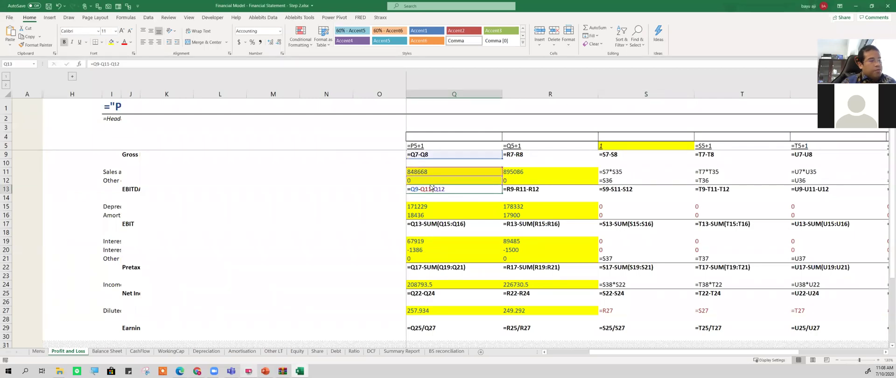
key("ctrl+grave")
- Switch to the Financial Statement Model slide show in PowerPoint and advance to slide 18 with the projected revenue, COS and expense formulas
mouse_move(265, 371)
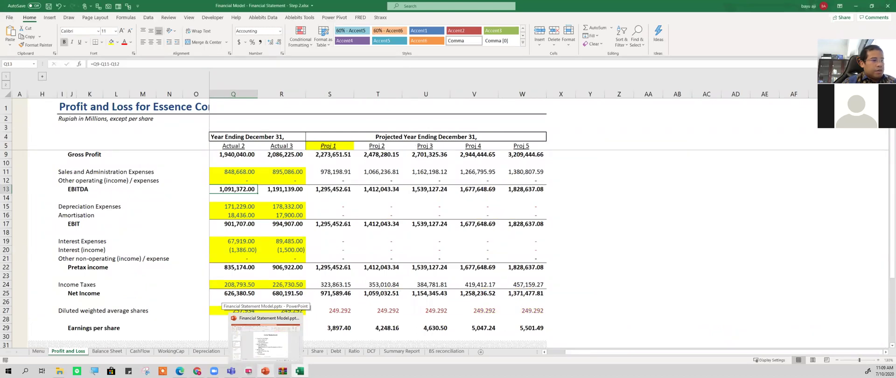
left_click(266, 336)
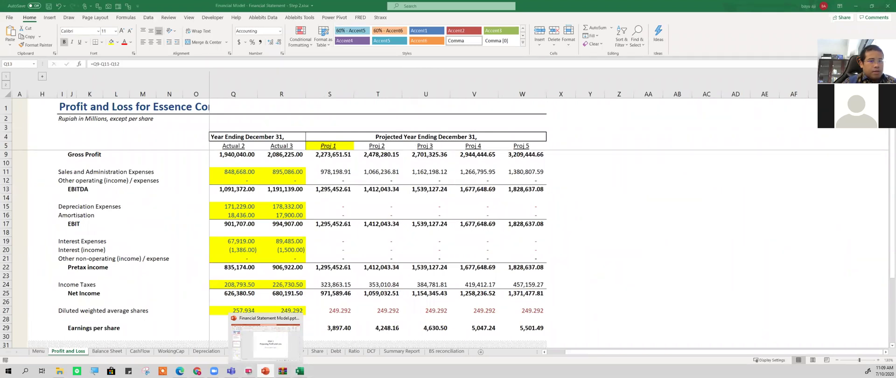
left_click(266, 336)
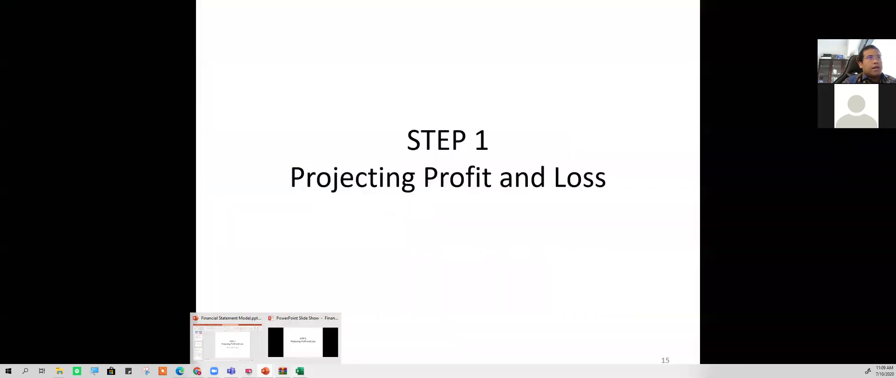
left_click(266, 342)
scroll(557, 337, "down", 3)
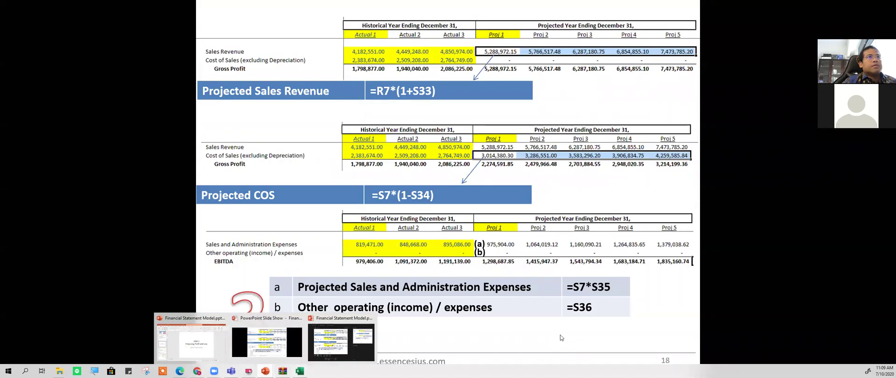
- Review the Income Tax and Earnings per Share formulas and advance the slide show to the Working Capital outline on slide 21
scroll(560, 335, "down", 1)
scroll(560, 330, "up", 3)
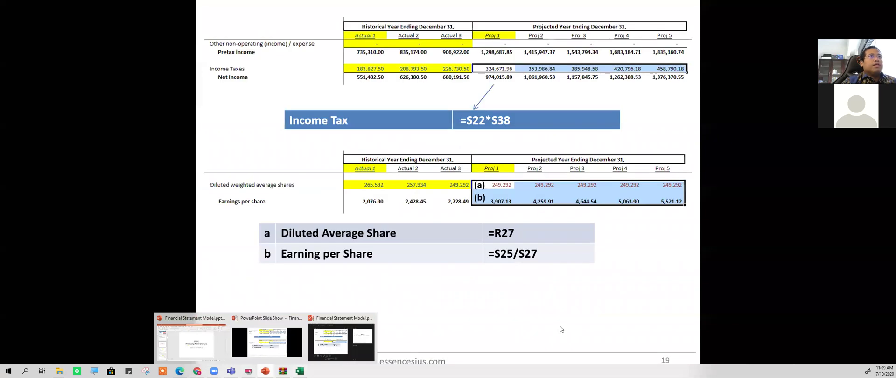
scroll(560, 326, "down", 3)
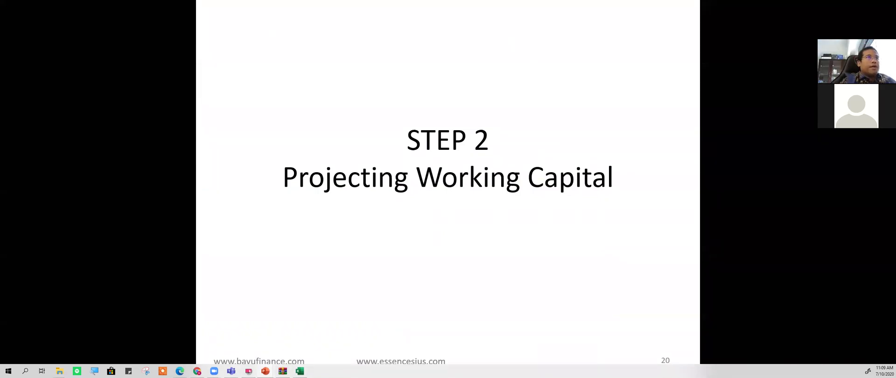
left_click(439, 205)
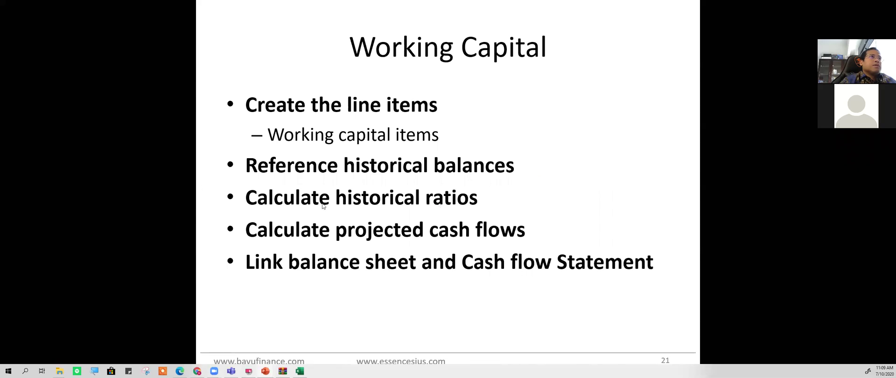
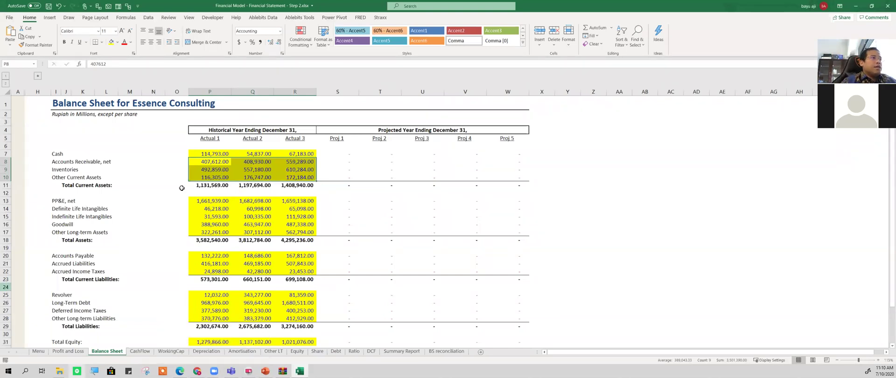
- Open the WorkingCap sheet and select the Actual 1 Sales cell P7
left_click(172, 351)
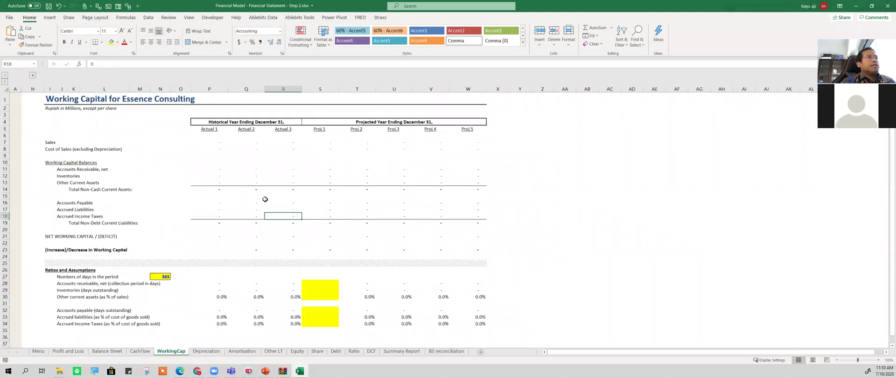
scroll(270, 175, "up", 2)
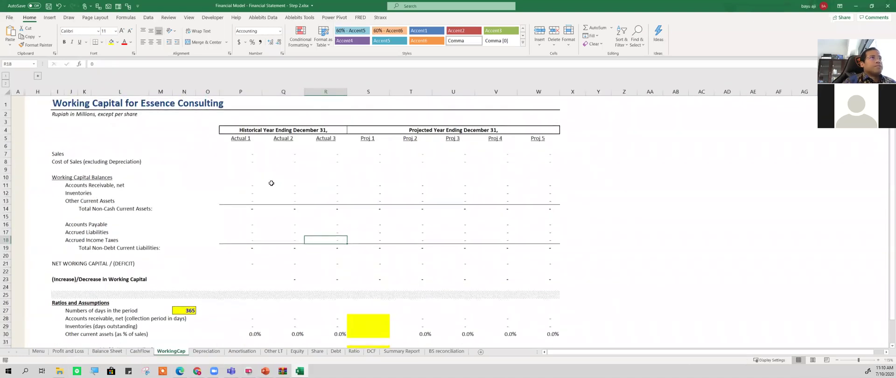
left_click(273, 157)
left_click(237, 155)
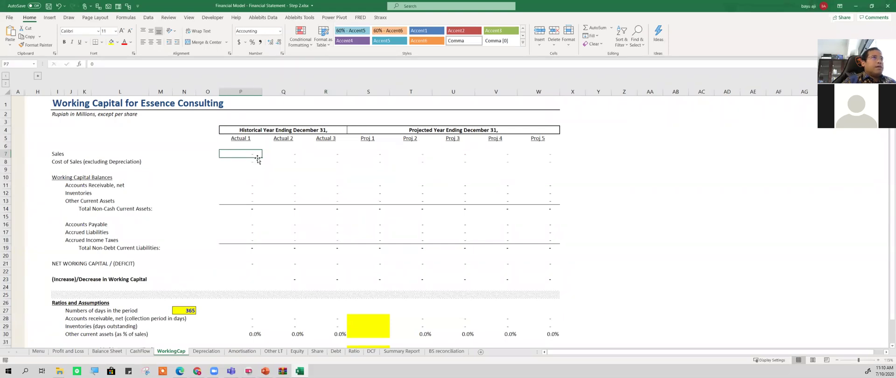
left_click_drag(249, 153, 520, 158)
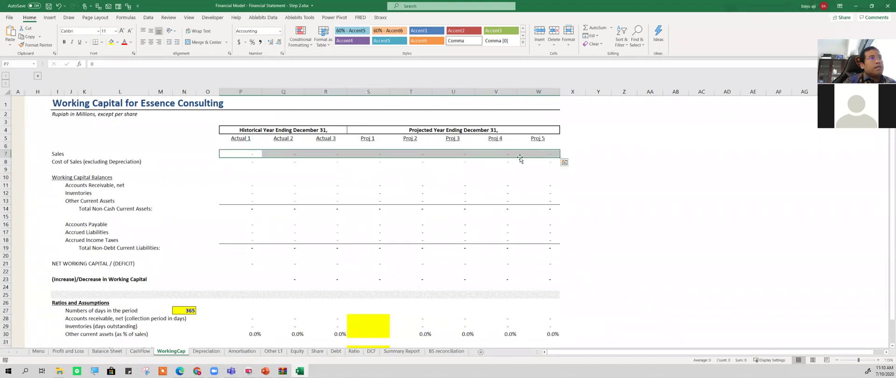
type("=")
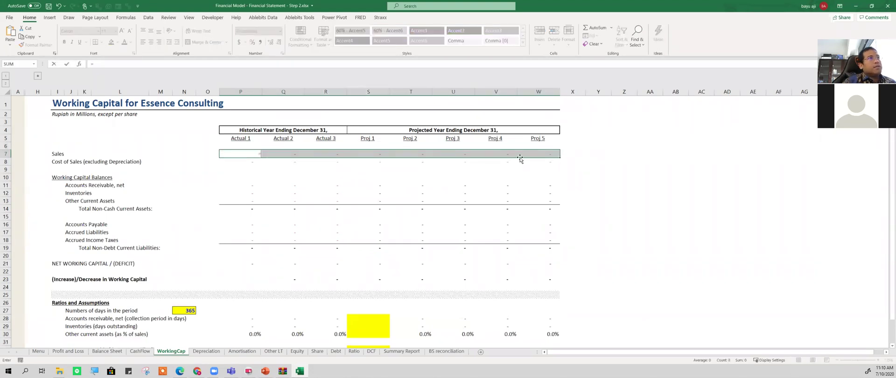
left_click(67, 351)
key("ctrl+Return")
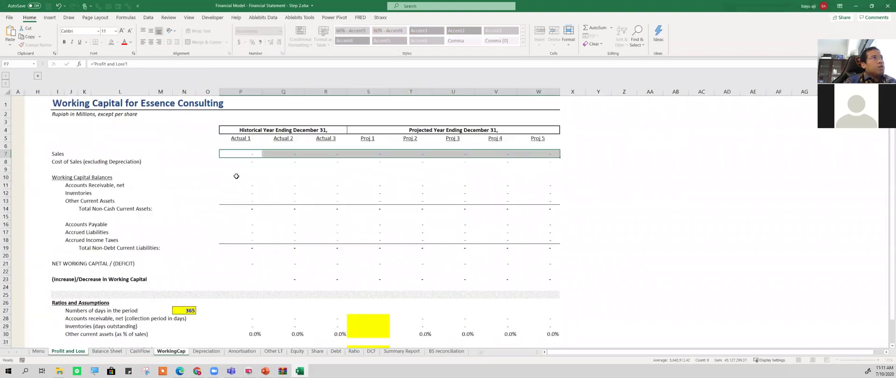
- Fill WorkingCap Sales P7:W7 with ='Profit and Loss'!P7 to link the Sales Revenue row, and check the Proj 1 formula in S7
left_click(236, 153)
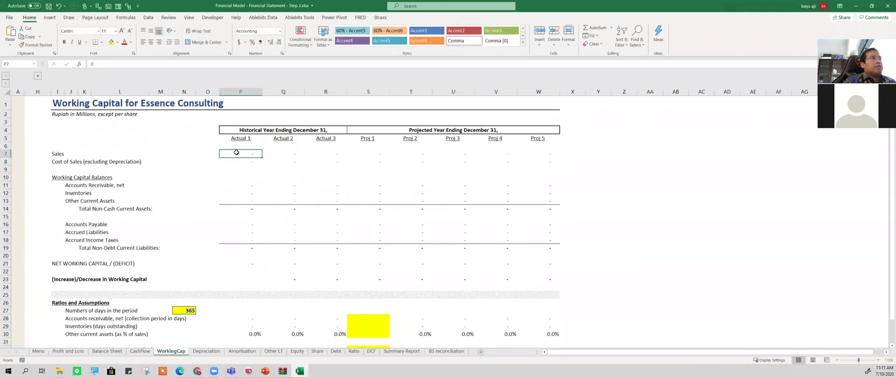
left_click_drag(259, 149, 519, 153)
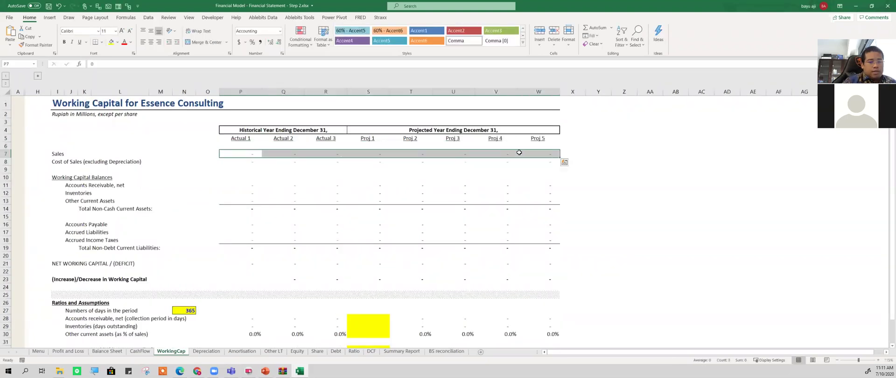
type("=")
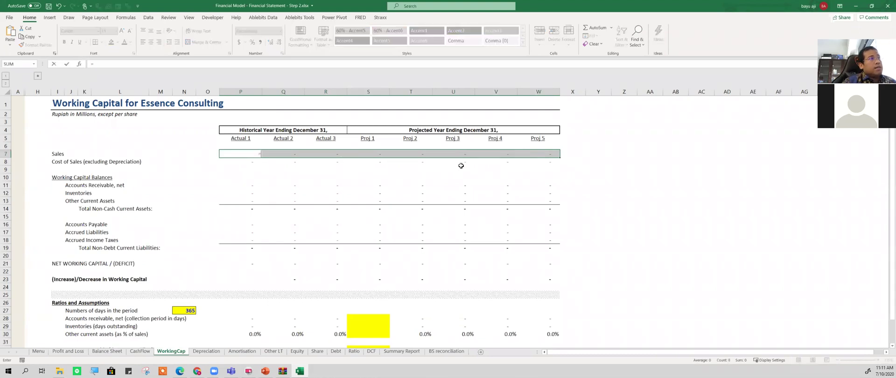
left_click(69, 352)
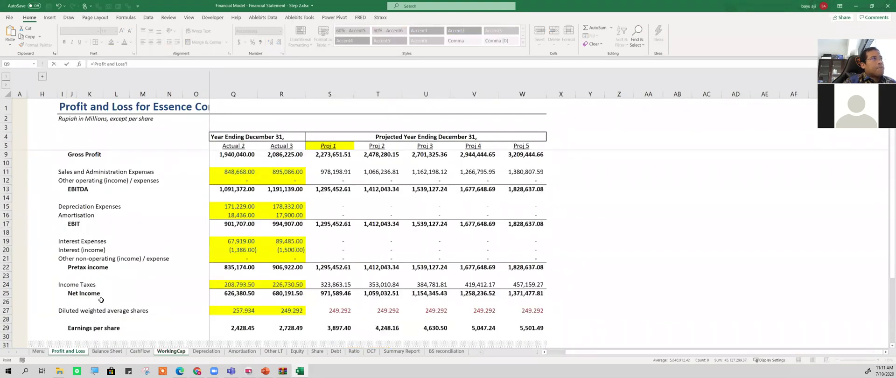
left_click(143, 163)
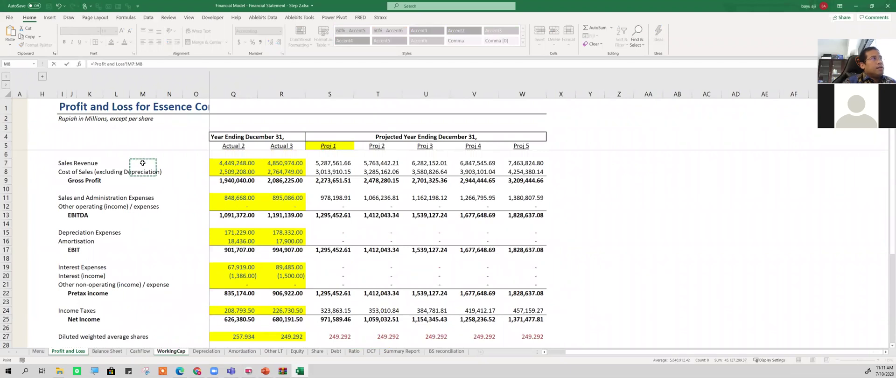
key("Right")
key("Right")
key("Right")
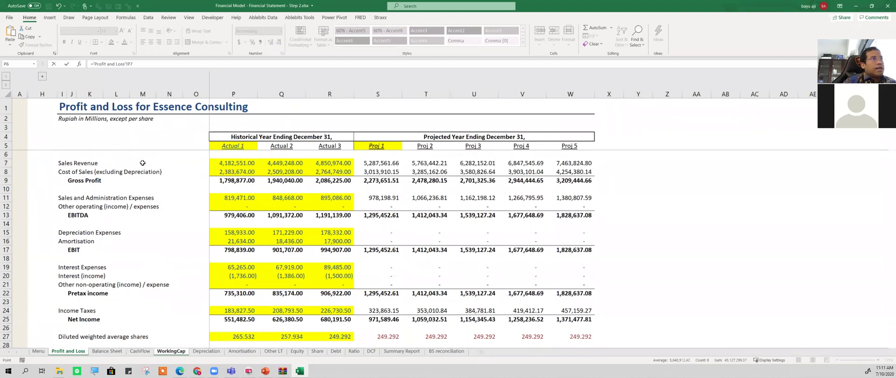
key("ctrl+Return")
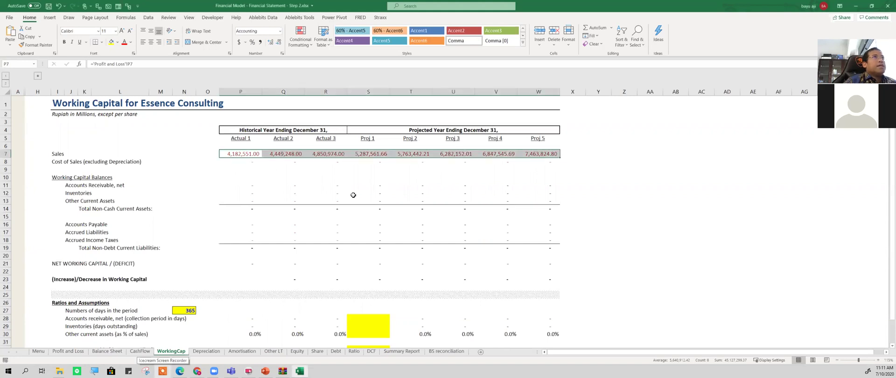
left_click(351, 154)
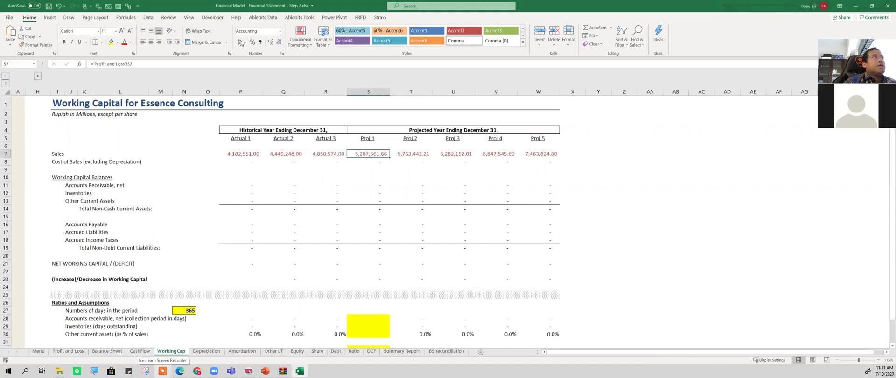
- Open a second window of the Step 2 workbook and arrange the windows vertically
left_click(189, 19)
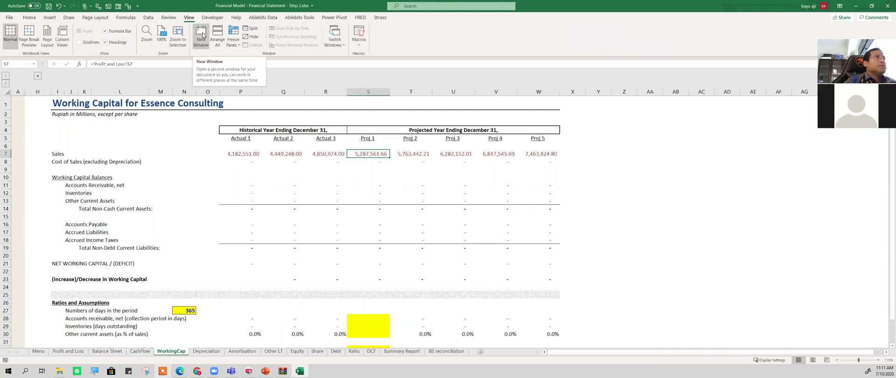
left_click(201, 35)
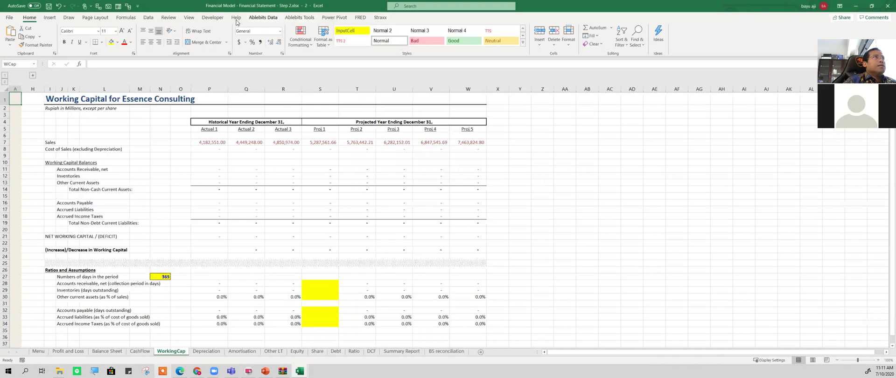
left_click(189, 18)
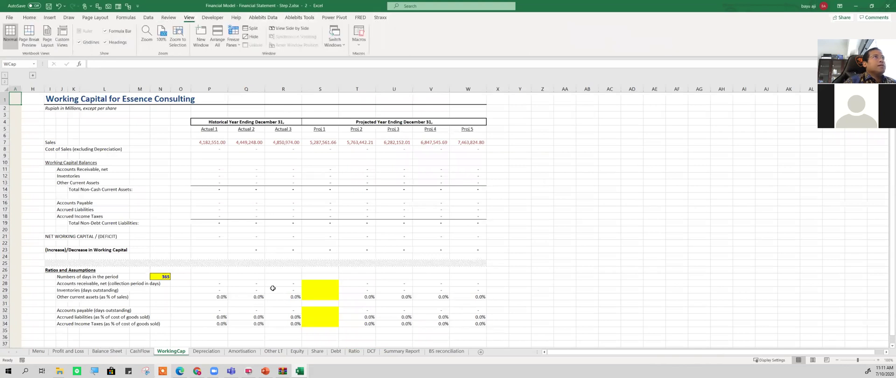
left_click(220, 42)
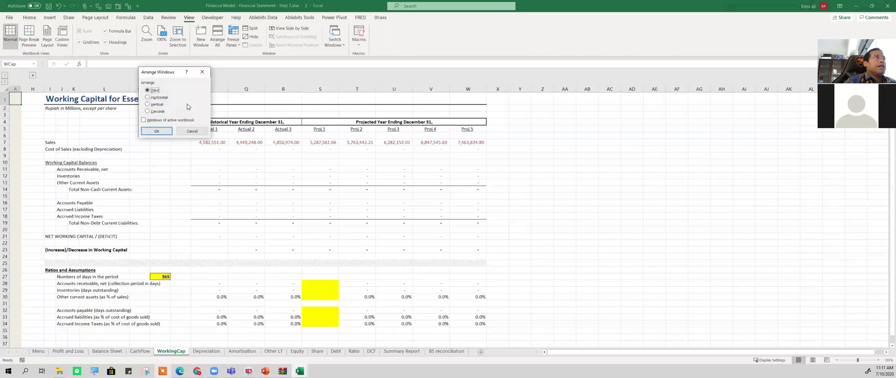
left_click(157, 105)
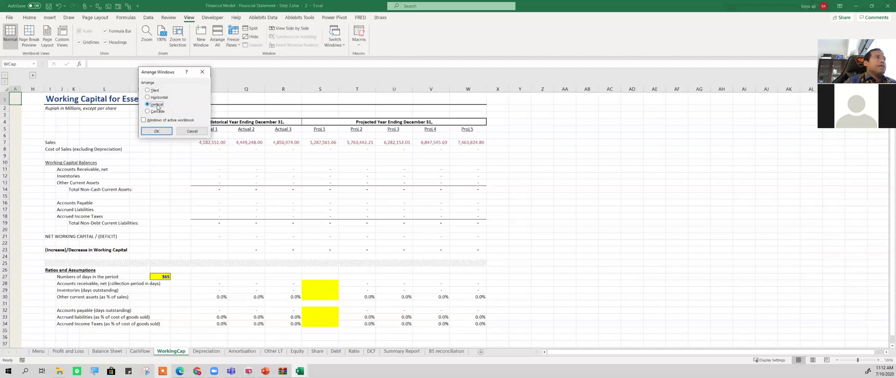
left_click(157, 132)
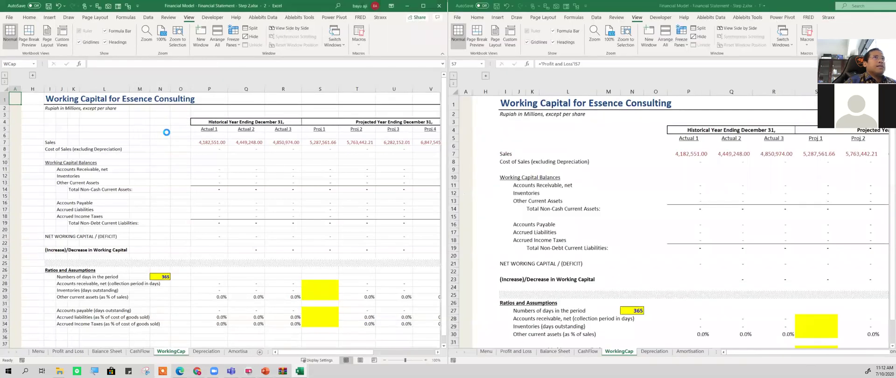
- Turn on View Side by Side and show the Profit and Loss sheet in one window, keeping WorkingCap in the other
left_click(535, 176)
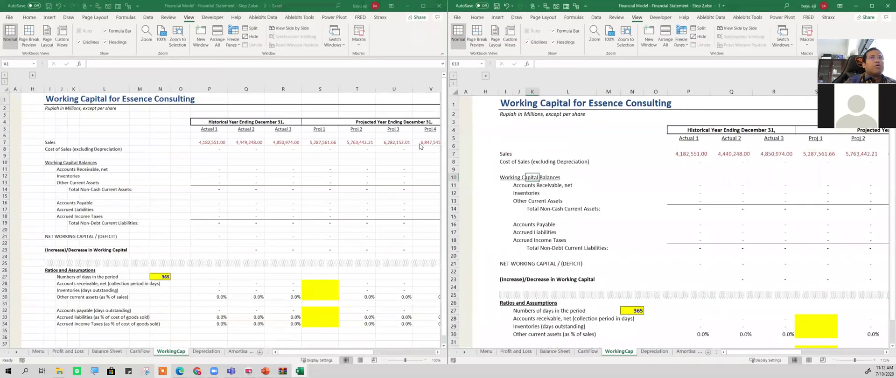
left_click(553, 159)
scroll(565, 168, "down", 3)
scroll(566, 172, "up", 3)
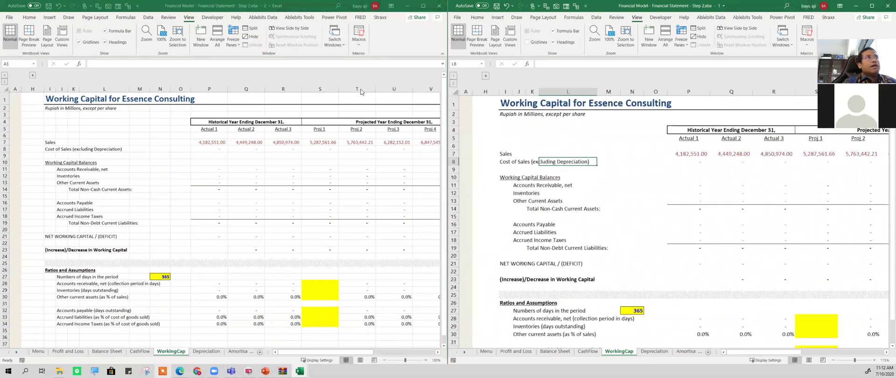
left_click(296, 31)
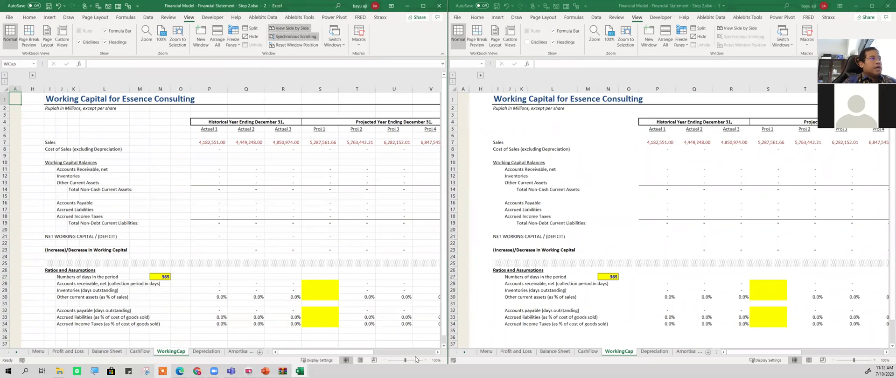
left_click(515, 351)
left_click(392, 169)
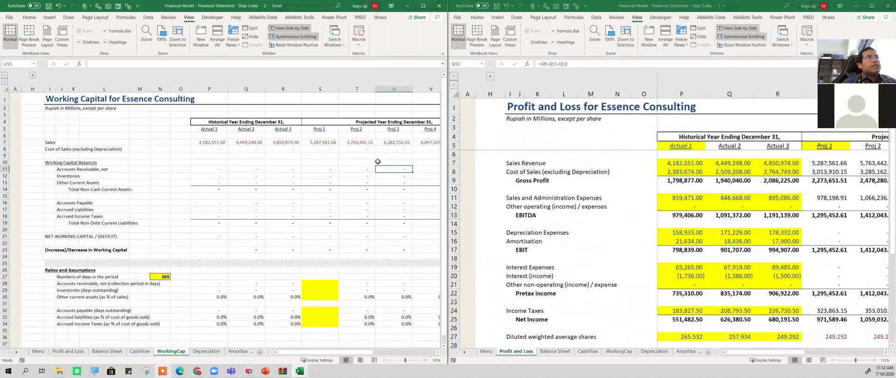
- Scroll the WorkingCap window down and back up to check how the Profit and Loss window follows with synchronous scrolling
scroll(391, 162, "down", 5)
scroll(391, 162, "down", 3)
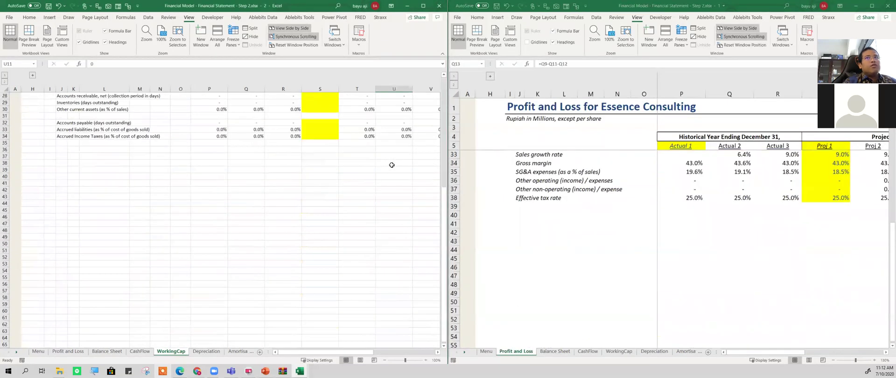
scroll(393, 167, "up", 10)
scroll(395, 200, "down", 5)
scroll(396, 200, "up", 5)
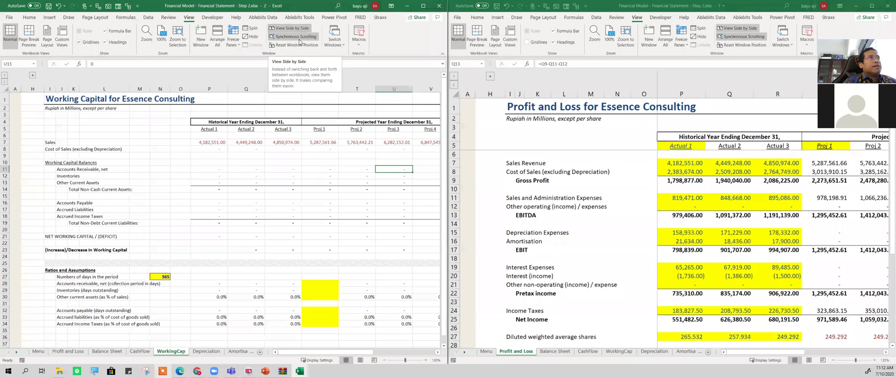
scroll(341, 184, "down", 4)
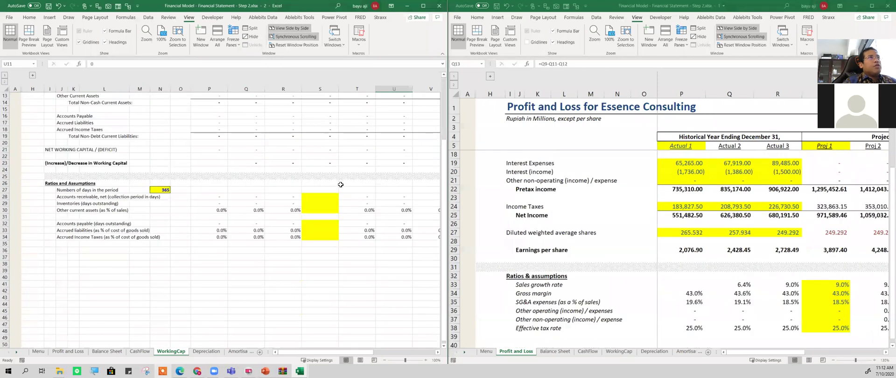
scroll(341, 185, "up", 4)
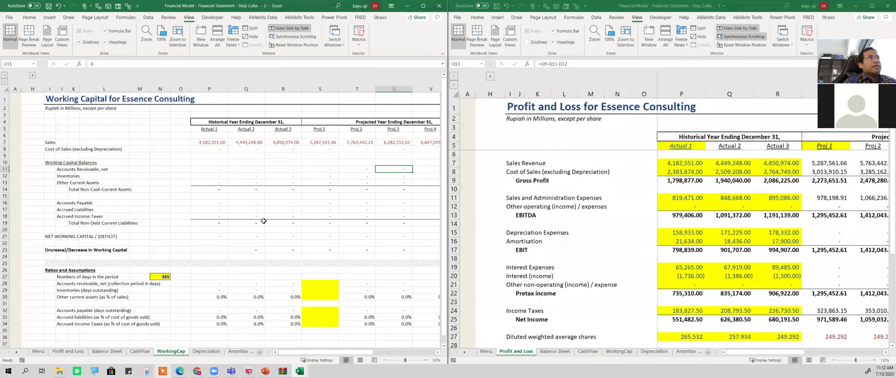
- With synchronous scrolling off, check that the WorkingCap window scrolls independently and set the zoom to 115%
left_click(312, 200)
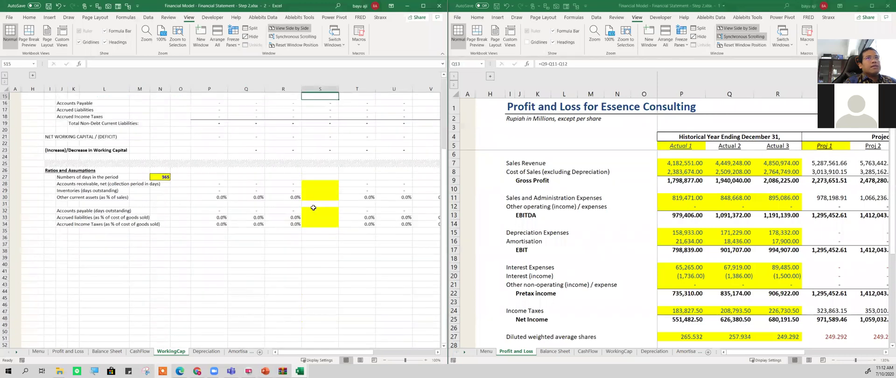
left_click(593, 178)
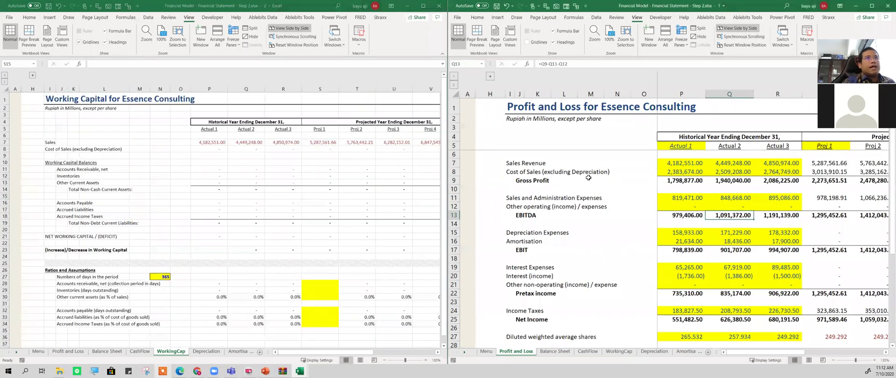
scroll(587, 177, "down", 1)
left_click(546, 177)
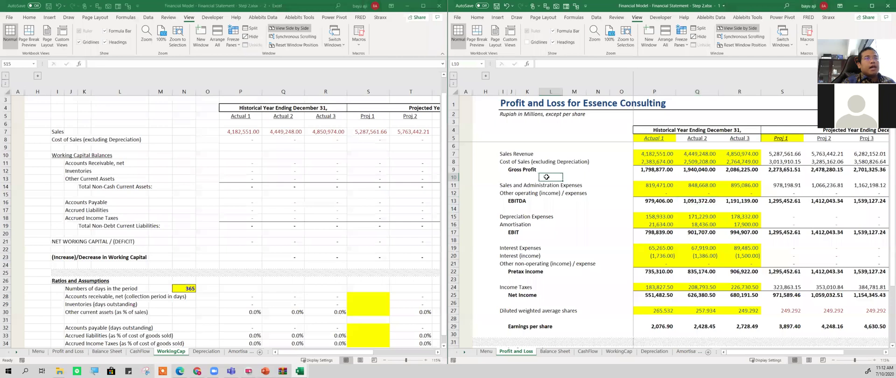
- Link the WorkingCap Cost of Sales row across P8:W8 to the matching Profit and Loss row, starting from its cell P8
scroll(547, 176, "down", 3)
scroll(547, 176, "up", 3)
scroll(547, 176, "down", 1)
left_click(332, 168)
left_click_drag(194, 148, 360, 151)
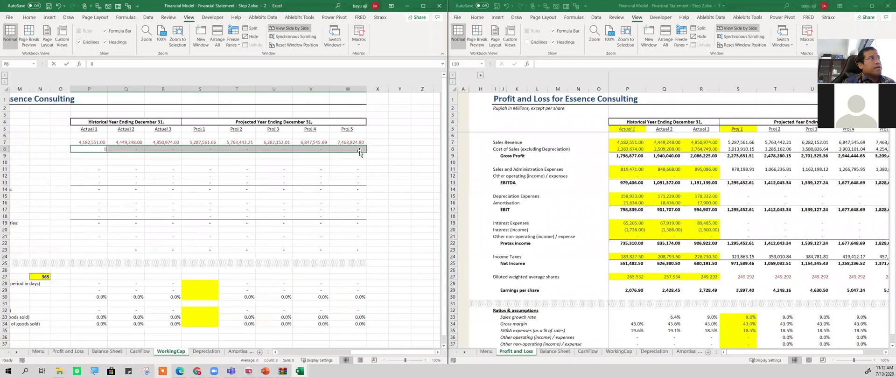
type("=")
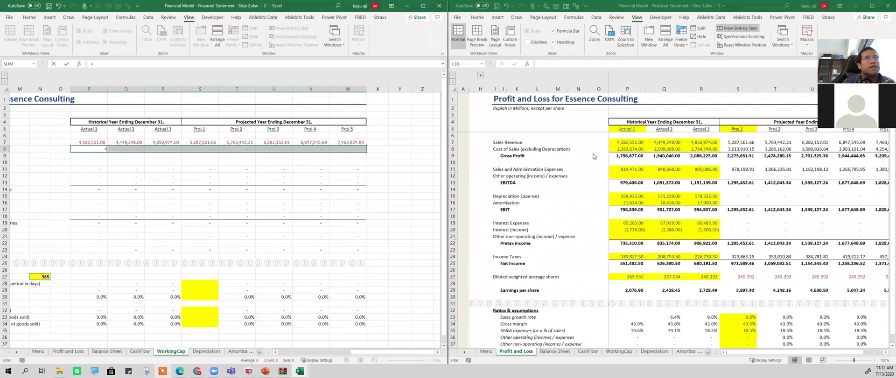
left_click(622, 150)
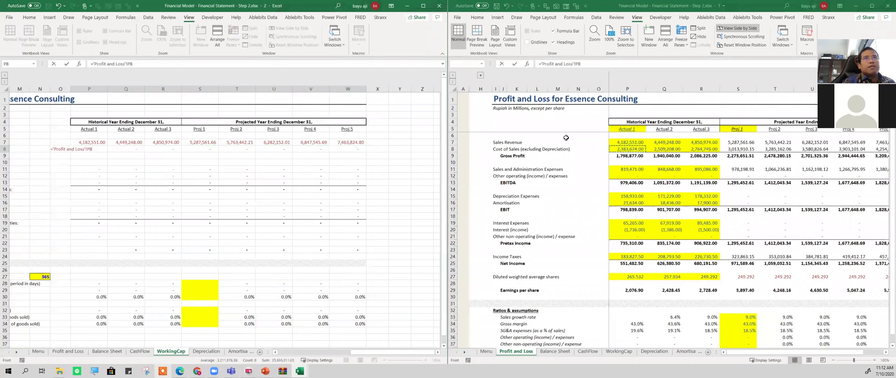
key("ctrl+Return")
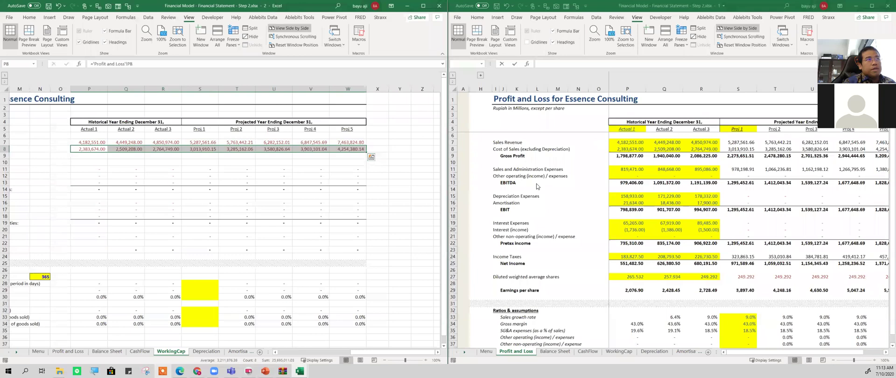
- Copy the Cost of Sales (excluding Depreciation) row, P8:W8, from Actual 1 through Proj 5 on the Profit and Loss sheet
left_click(625, 149)
left_click(625, 149)
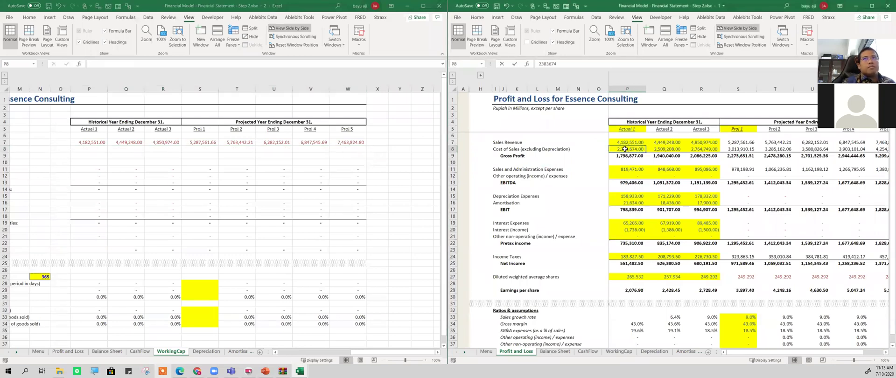
key("ctrl+shift+Right")
key("ctrl+c")
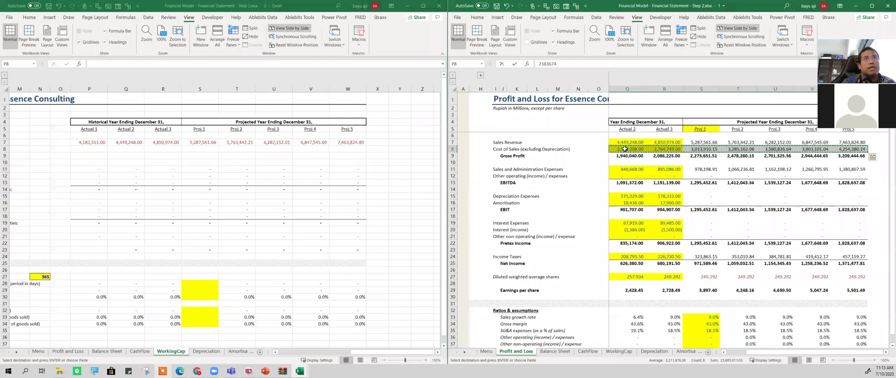
key("shift+BackSpace")
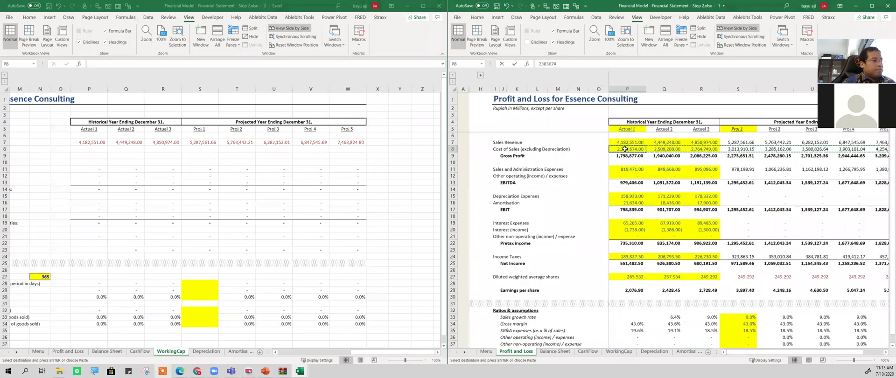
key("ctrl+shift+Right")
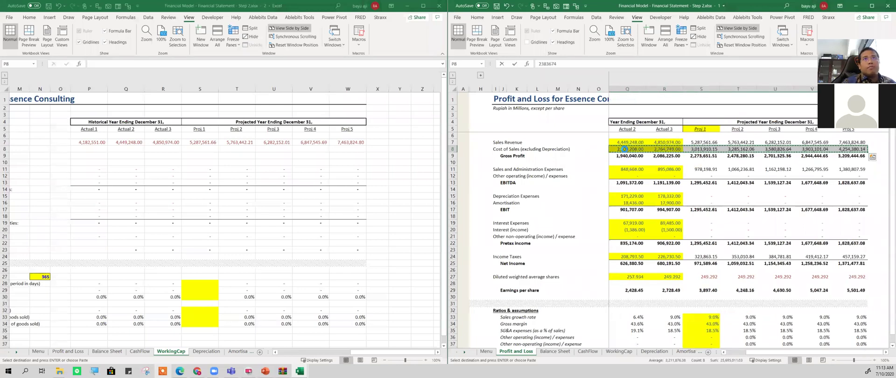
key("Left")
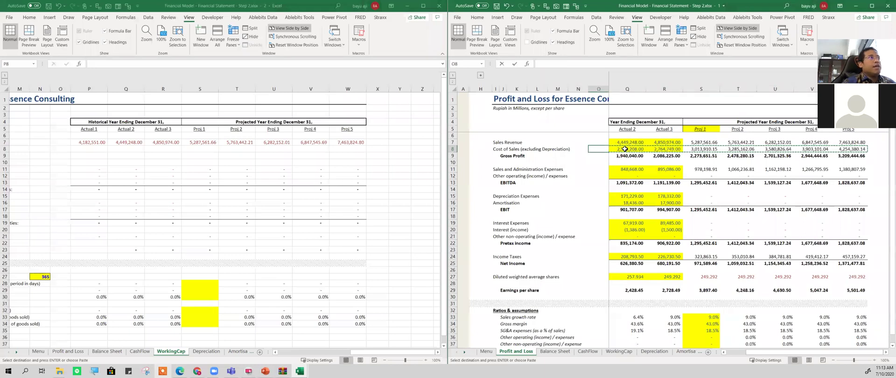
- Bring up the paste options for the copied Cost of Sales row at cell P8 of the WorkingCap sheet
left_click(93, 150)
left_click(92, 148)
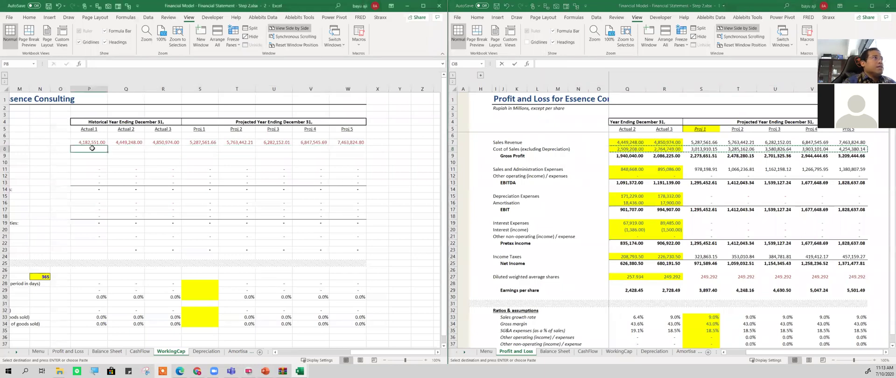
right_click(92, 148)
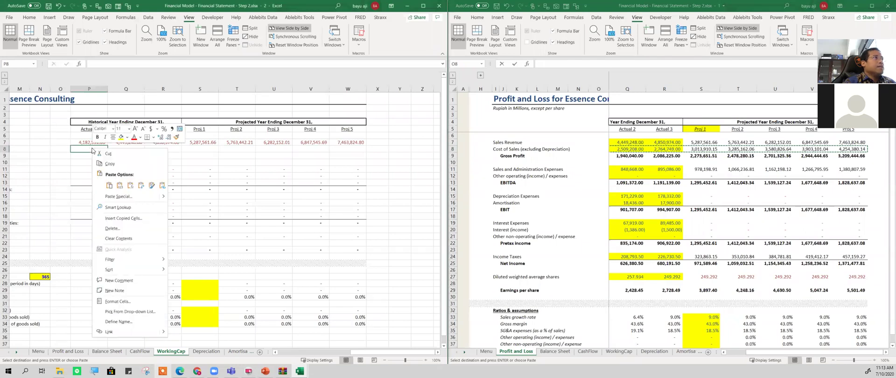
- Paste the copied Cost of Sales row as links into row 8 of the WorkingCap sheet, starting at Actual 1
left_click(162, 187)
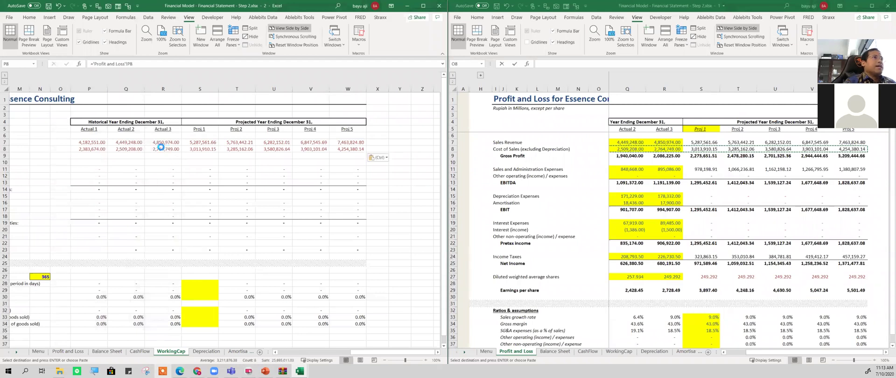
left_click(151, 136)
left_click(116, 136)
left_click(94, 137)
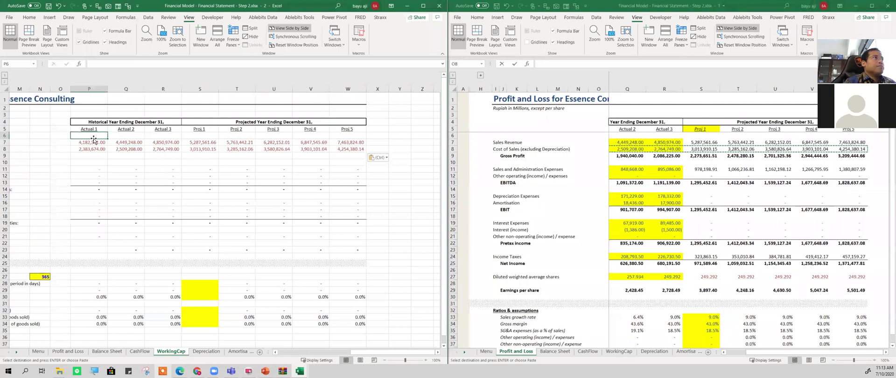
scroll(93, 138, "left", 3)
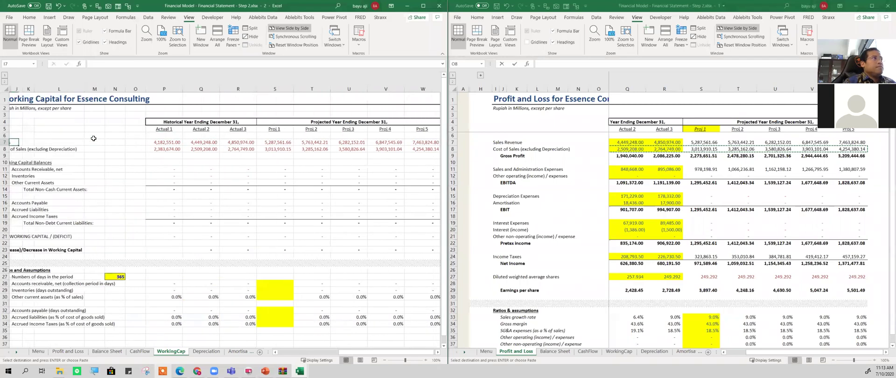
left_click(93, 140)
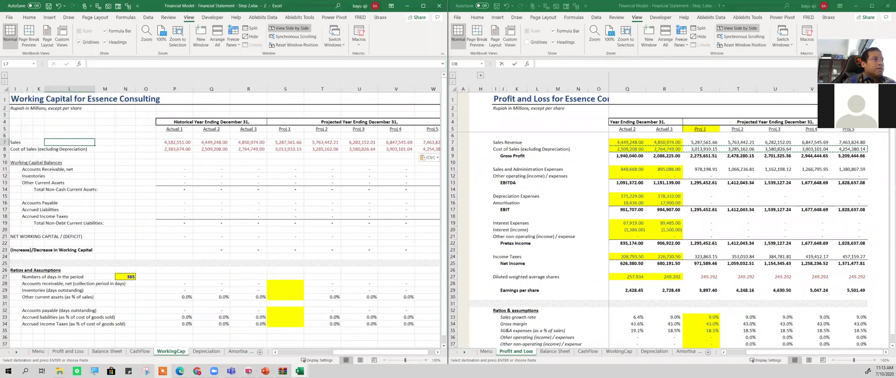
- Reset the side-by-side window positions and arrange the two workbook windows vertically
mouse_move(248, 371)
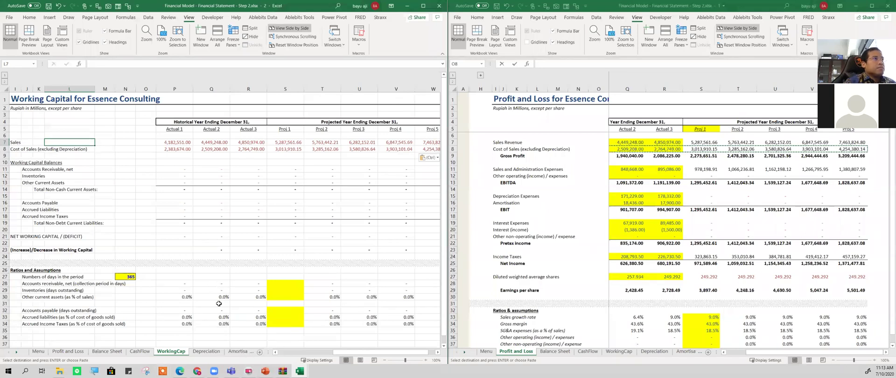
left_click(195, 157)
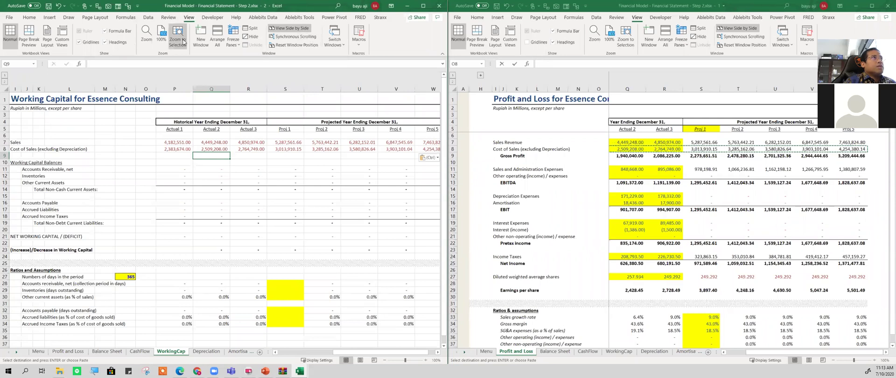
left_click(279, 46)
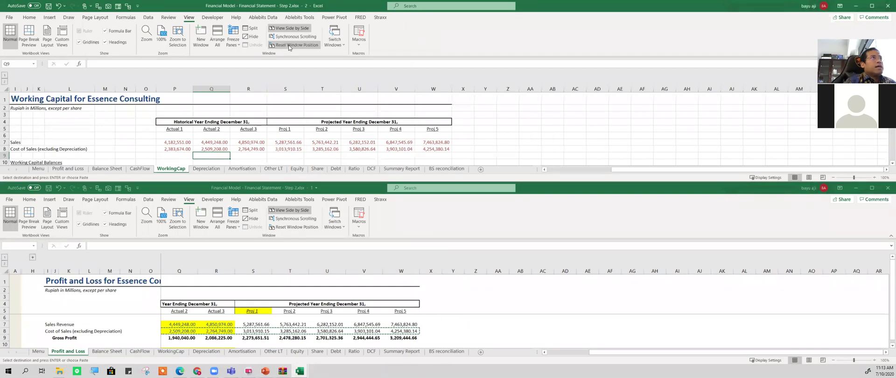
left_click(222, 41)
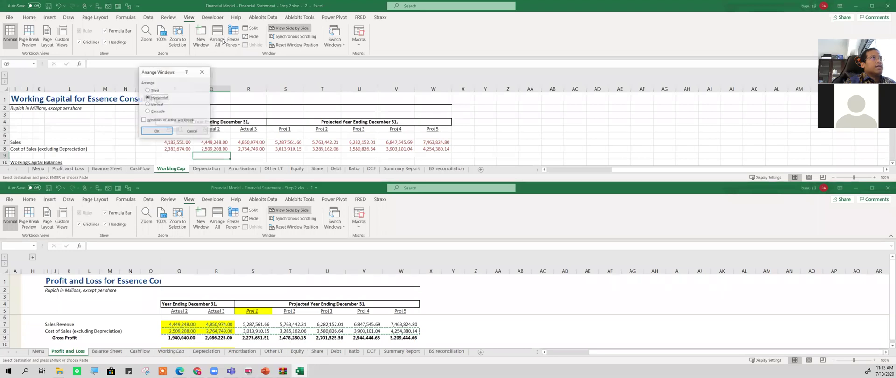
left_click(147, 104)
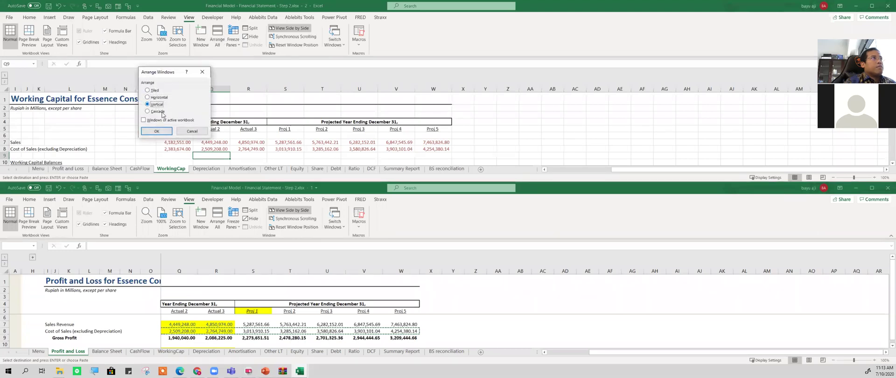
left_click(156, 131)
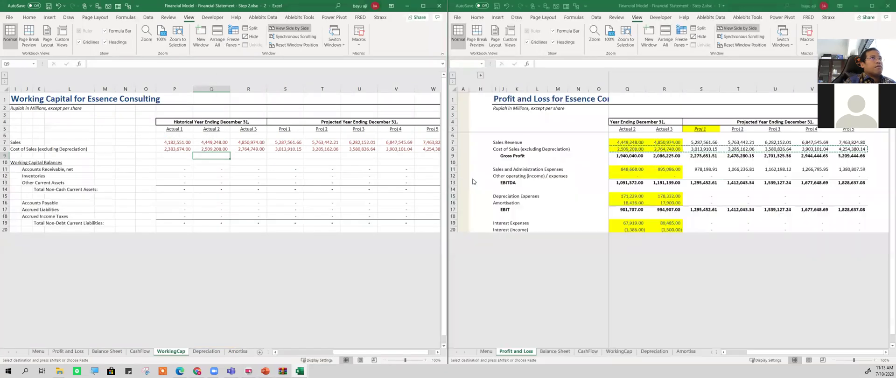
left_click(516, 162)
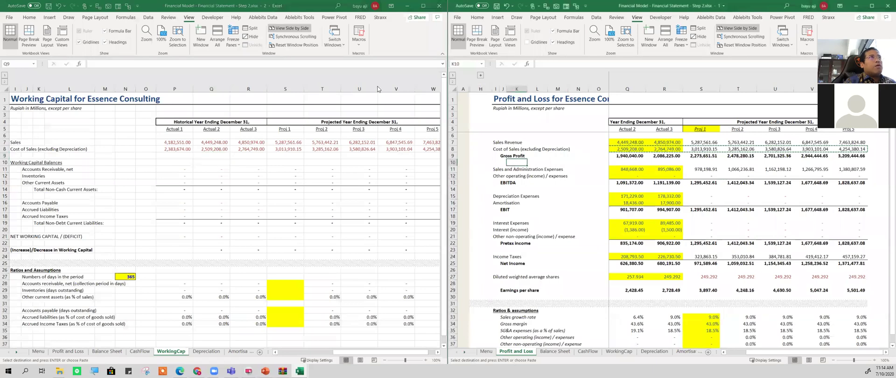
- Try synchronous scrolling between the two workbook windows and switch it back off
left_click(300, 38)
left_click(358, 202)
left_click(298, 37)
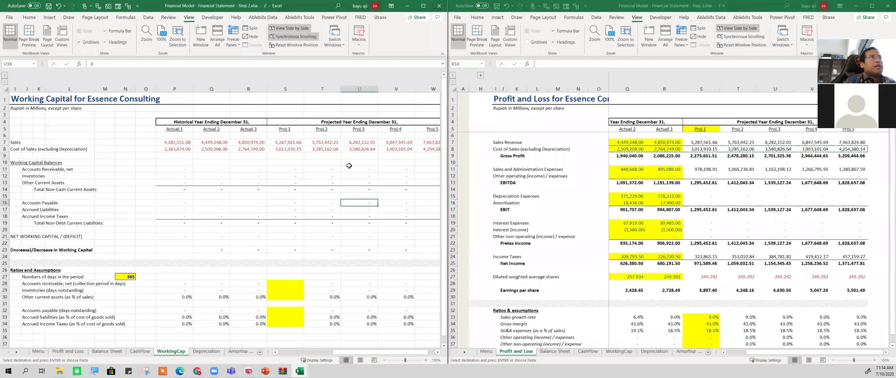
scroll(350, 182, "down", 6)
scroll(349, 182, "up", 6)
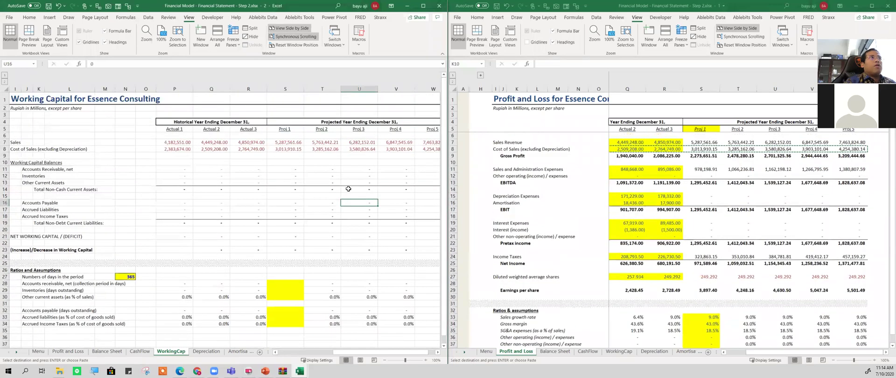
left_click(299, 37)
left_click(332, 203)
scroll(332, 204, "down", 5)
scroll(333, 204, "up", 5)
- Review the linked Sales and Cost of Sales rows on WorkingCap across the historical and projected years
left_click(281, 179)
left_click(176, 167)
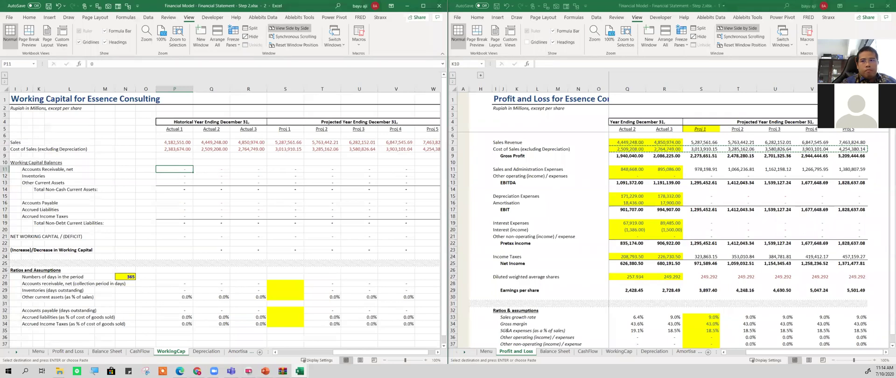
key("alt+Tab")
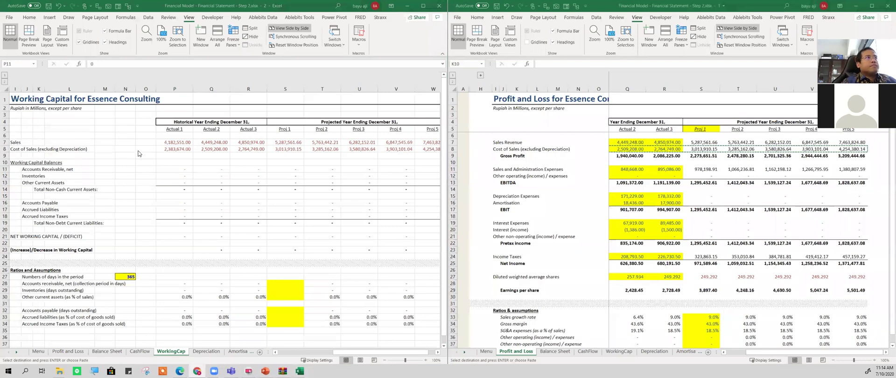
left_click_drag(186, 143, 397, 148)
key("ctrl+v")
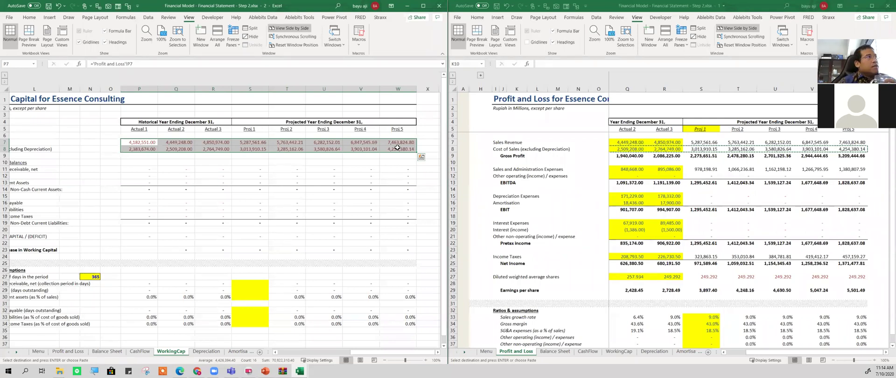
key("Left")
key("Left")
key("Left")
key("Left")
key("Left")
key("Left")
key("Left")
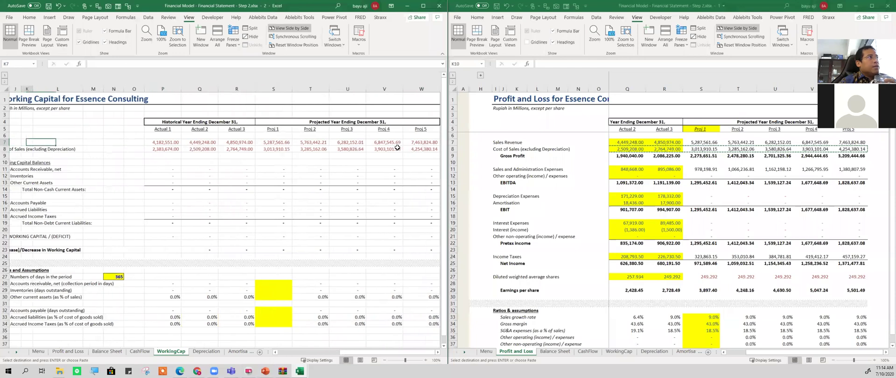
key("Right")
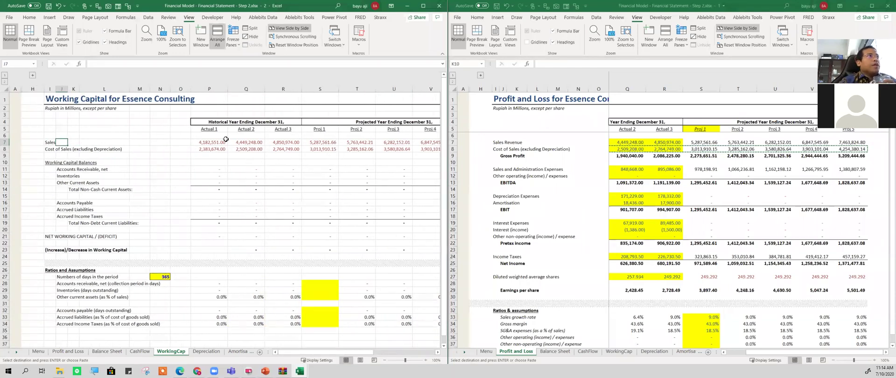
- Freeze the WorkingCap panes at cell P6 so the header rows and label columns stay in view
left_click(204, 137)
left_click(627, 129)
left_click(201, 135)
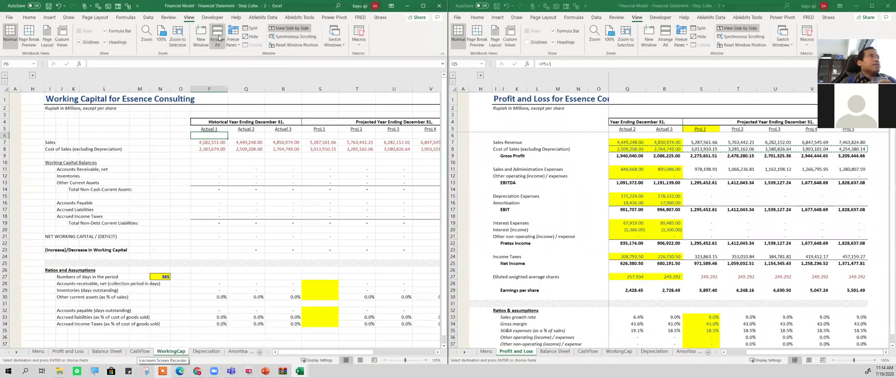
left_click(233, 40)
left_click(240, 63)
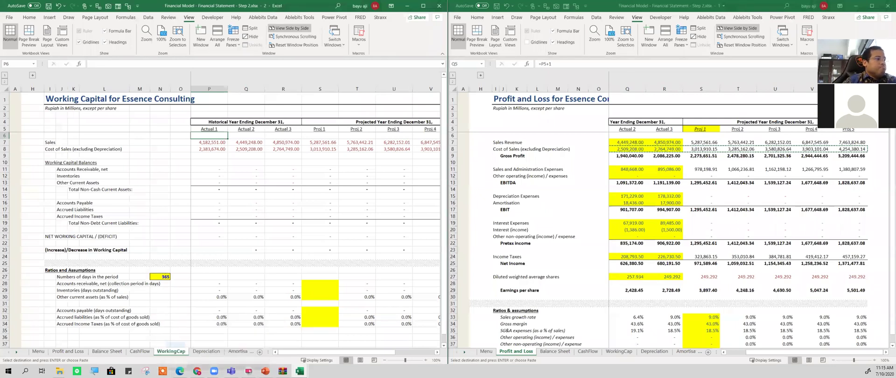
- Examine the Accounts Receivable, Inventories and Other Current Assets rows and their historical cells P11:R13 on WorkingCap
left_click(211, 168)
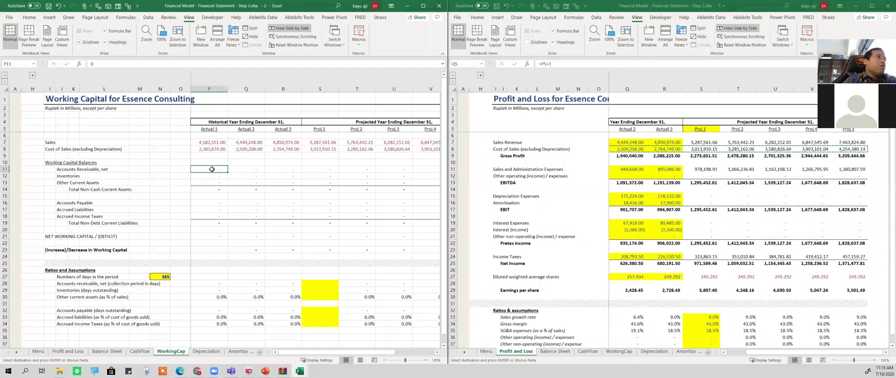
left_click_drag(211, 169, 289, 183)
key("ctrl+v")
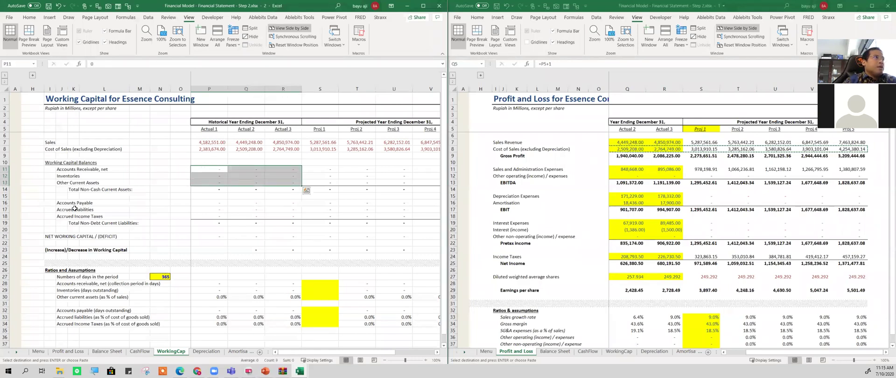
left_click(82, 171)
left_click(62, 176)
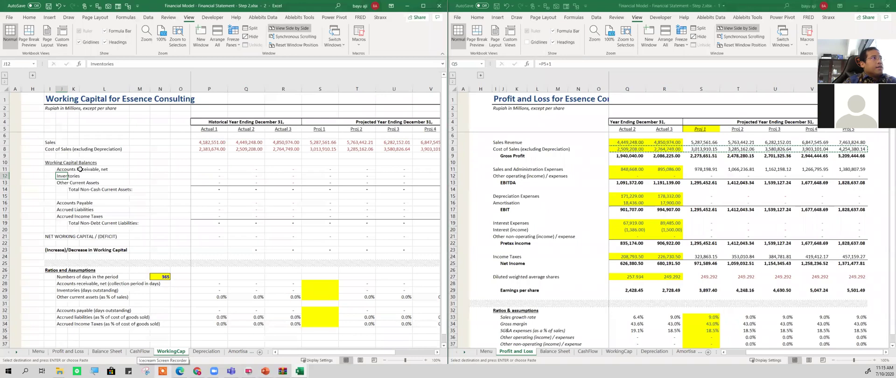
left_click(65, 183)
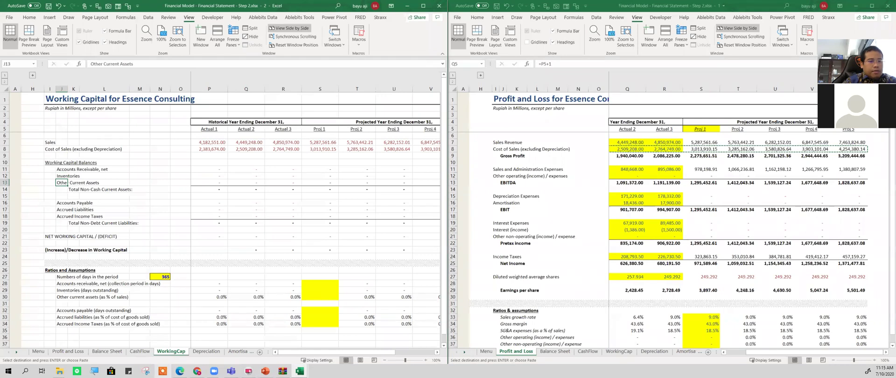
key("alt+Tab")
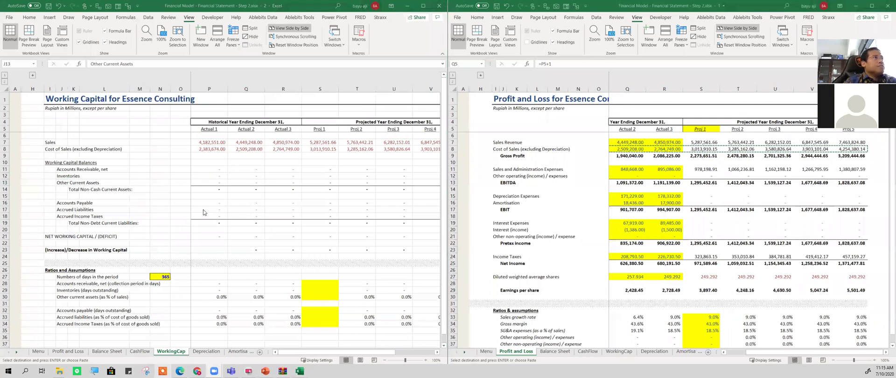
- Open the Balance Sheet in the second window and copy the historical receivables, inventories and other current assets, P8:R10
left_click(216, 170)
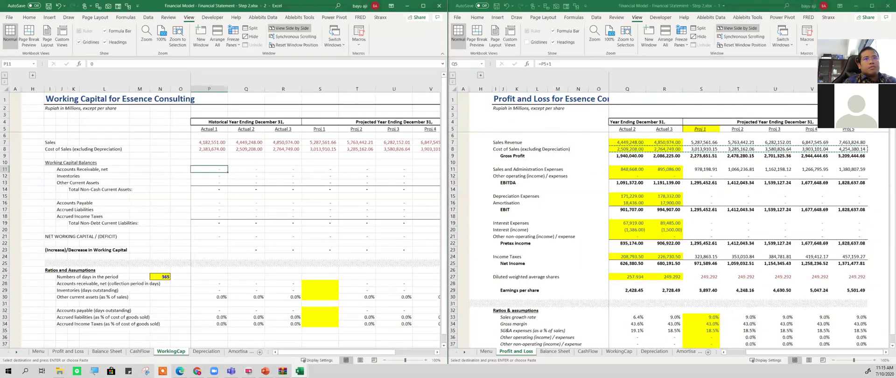
left_click(565, 354)
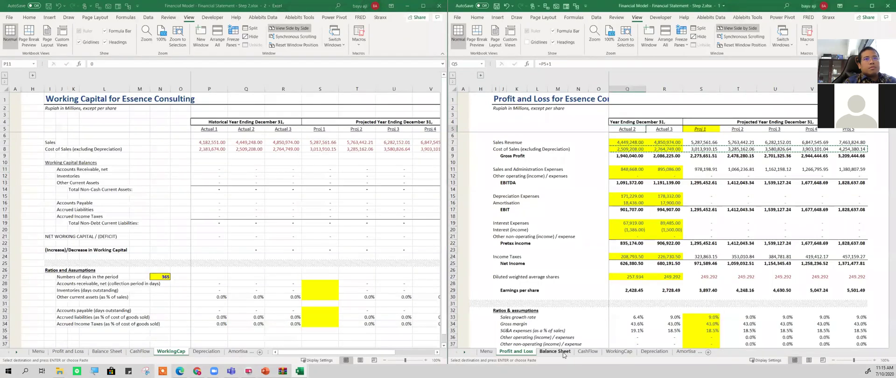
left_click(563, 353)
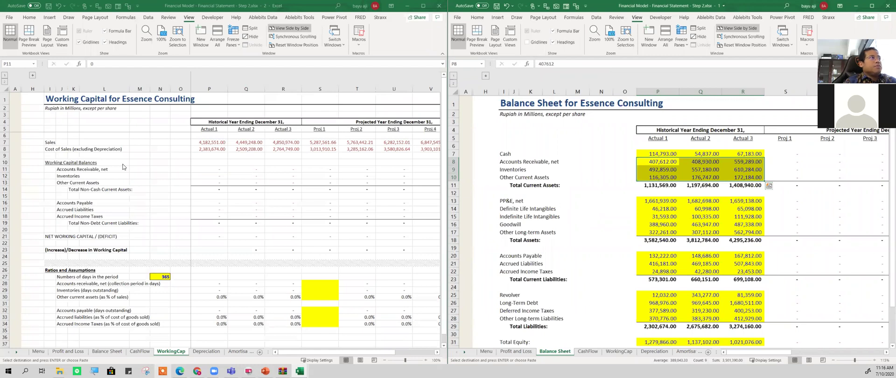
left_click_drag(664, 163, 741, 171)
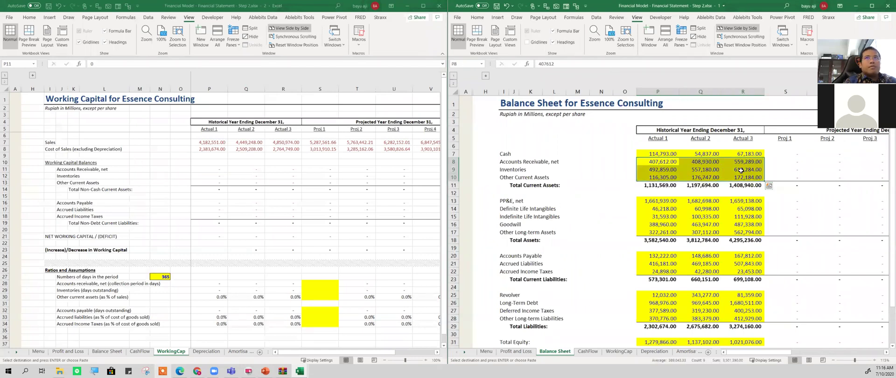
right_click(740, 168)
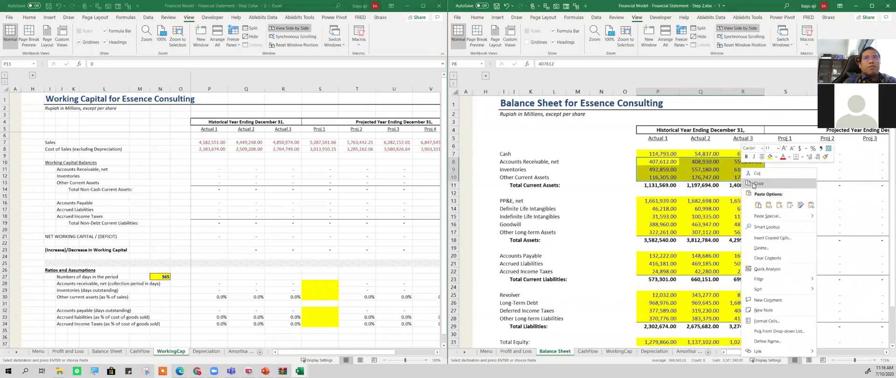
key("Escape")
key("ctrl+c")
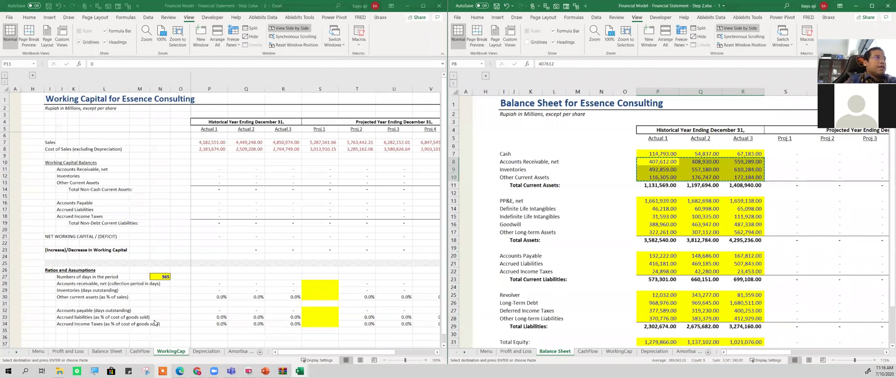
- Paste the copied Balance Sheet receivables, inventories and other current assets as links into WorkingCap P11:R13
left_click(206, 171)
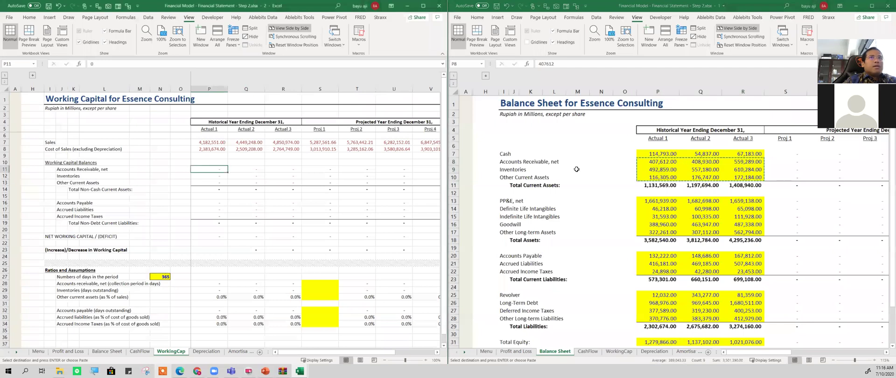
left_click_drag(648, 162, 736, 178)
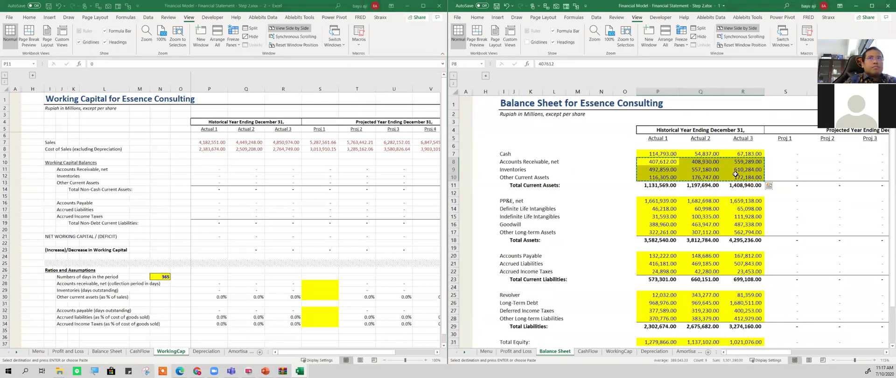
right_click(736, 173)
left_click(395, 175)
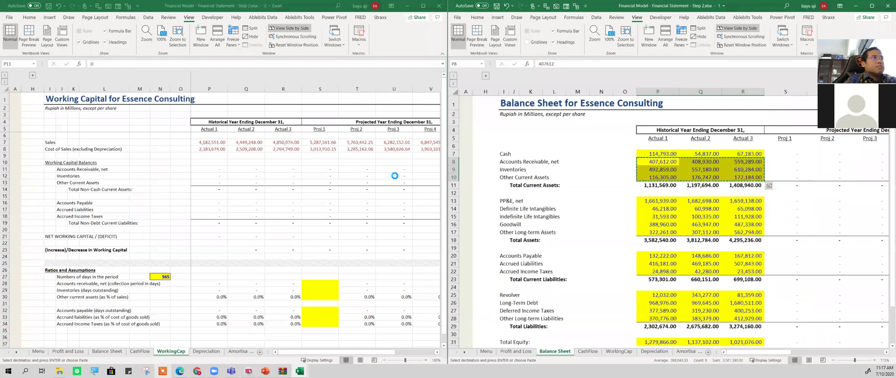
left_click(210, 173)
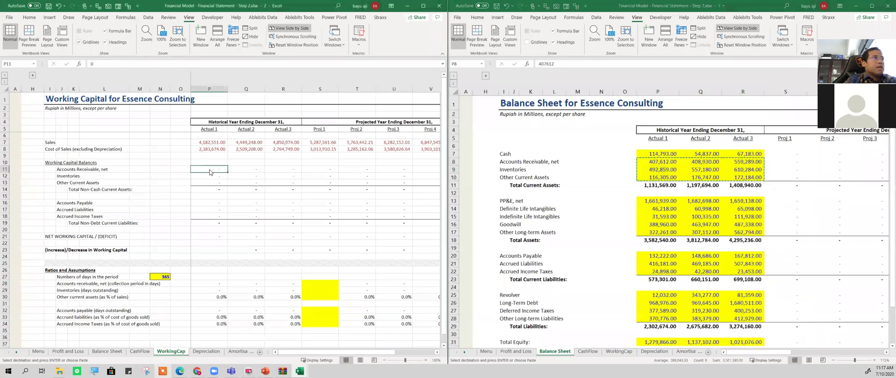
right_click(210, 171)
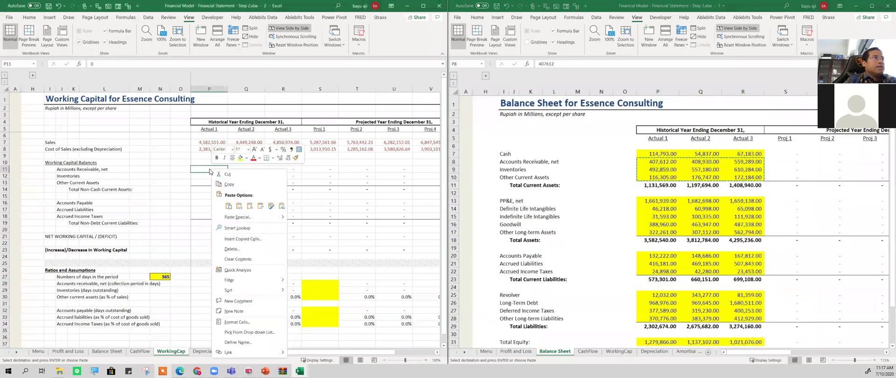
left_click(282, 207)
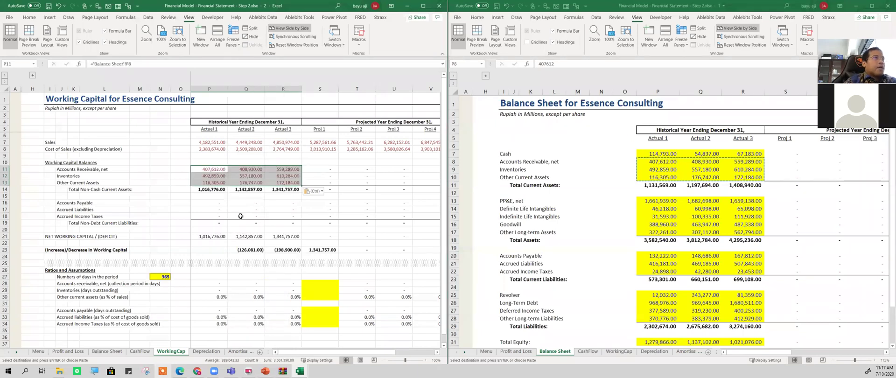
- Link Accounts Payable, Accrued Liabilities and Accrued Income Taxes in WorkingCap P16:R18 to the Balance Sheet, filling ='Balance Sheet'!P20 across the range
left_click_drag(216, 204, 274, 218)
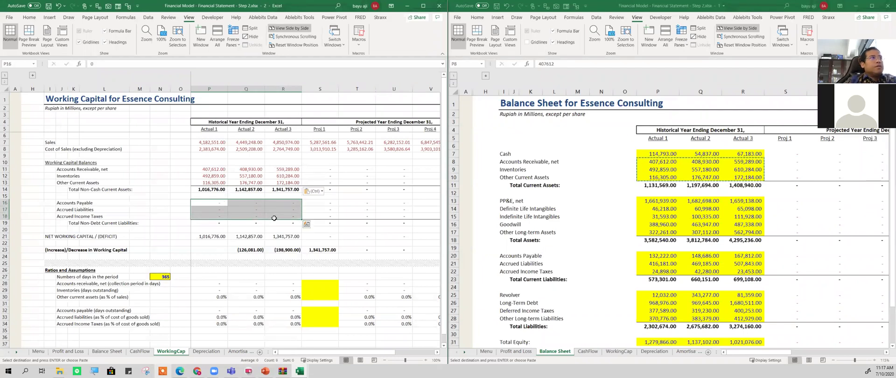
right_click(274, 218)
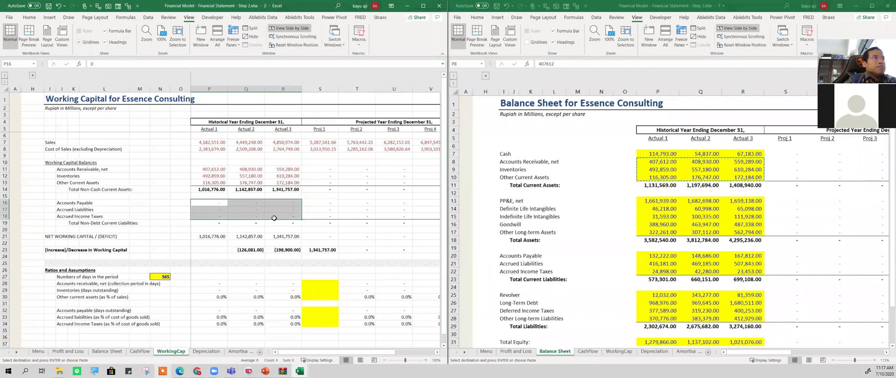
type("=")
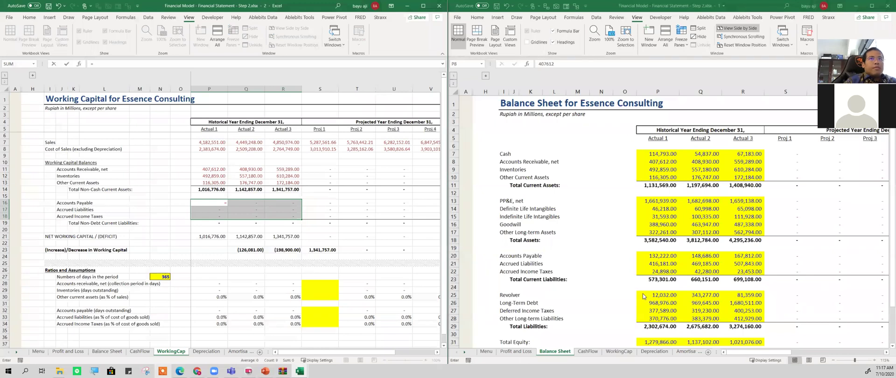
left_click(654, 257)
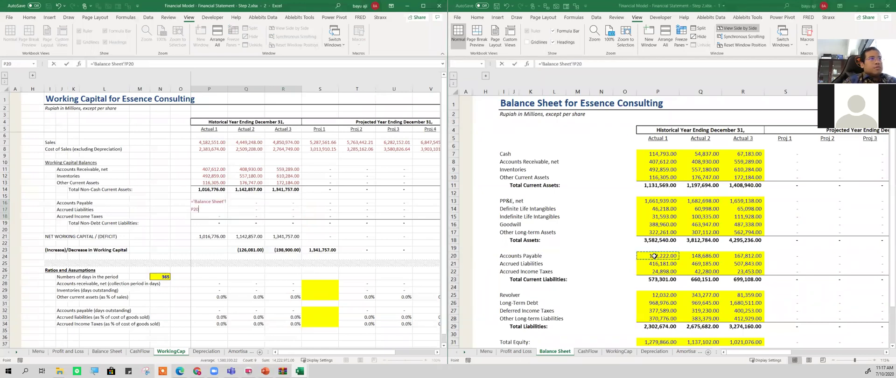
key("ctrl+Return")
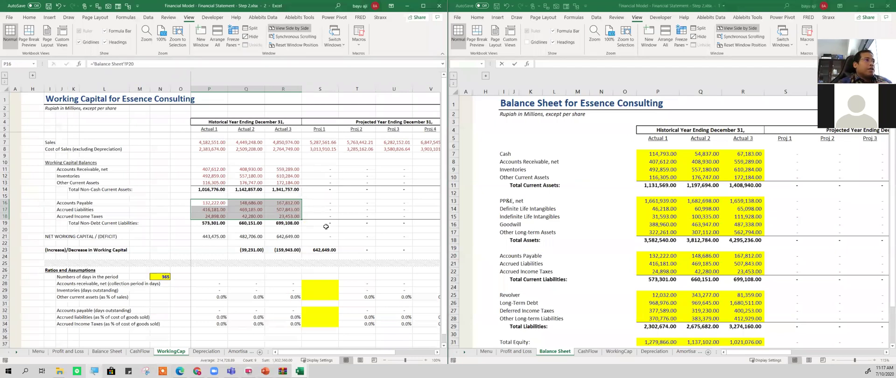
- Close the extra workbook window showing WorkingCap and maximize the remaining window with the Balance Sheet
mouse_move(180, 371)
mouse_move(213, 371)
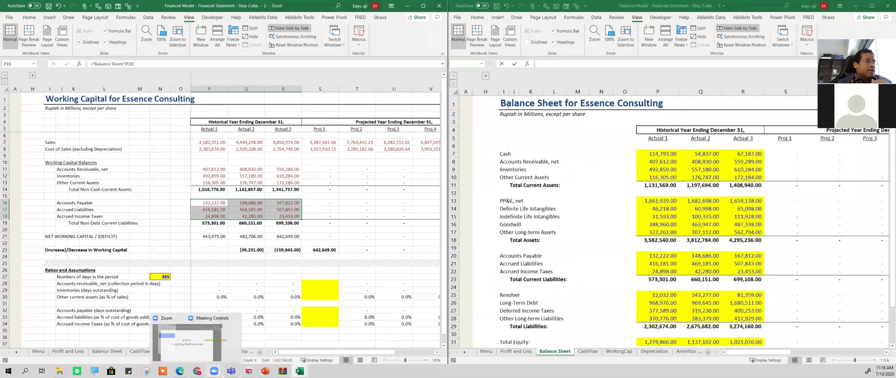
left_click(242, 263)
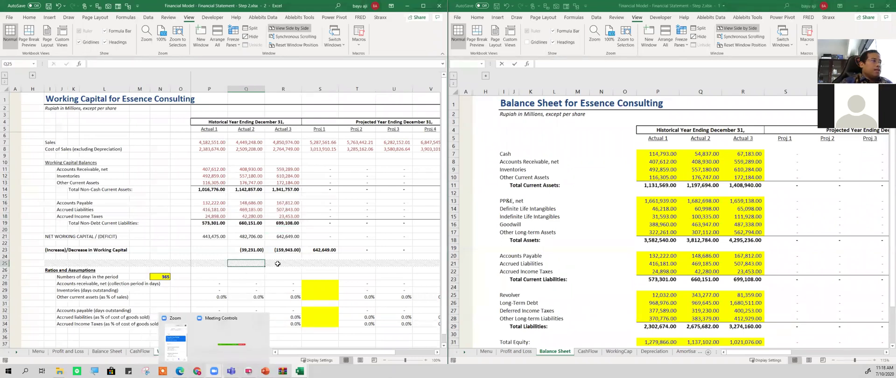
scroll(274, 265, "down", 2)
left_click(216, 244)
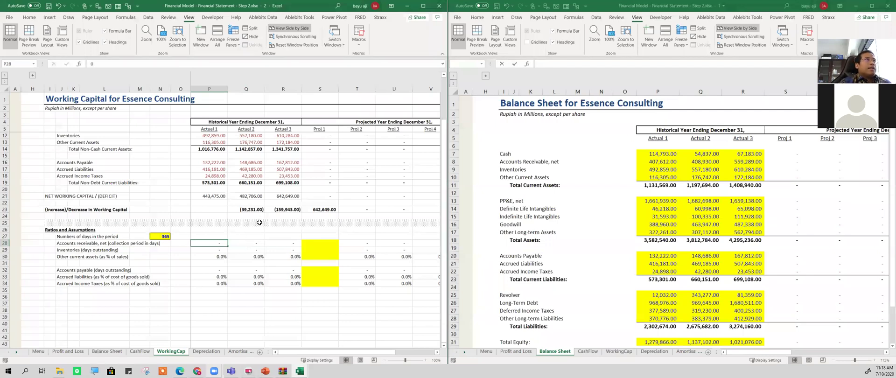
left_click(438, 6)
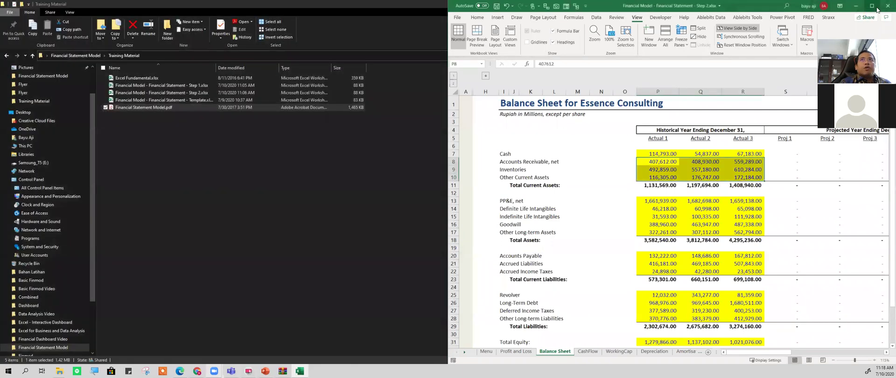
left_click(871, 5)
- Review the Balance Sheet down to its balance checks, and return to WorkingCap to examine the Actual 1 receivables and sales
left_click(341, 245)
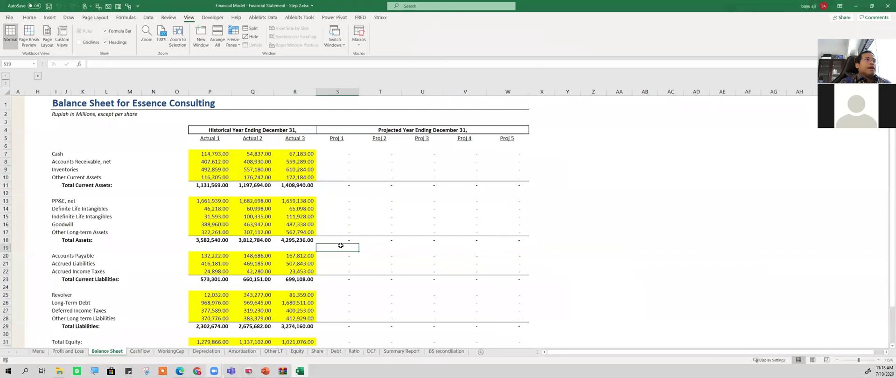
scroll(341, 246, "down", 5)
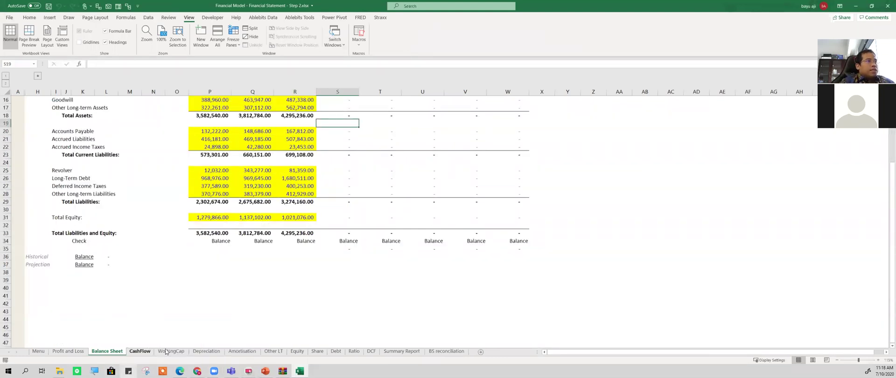
left_click(291, 148)
left_click(281, 273)
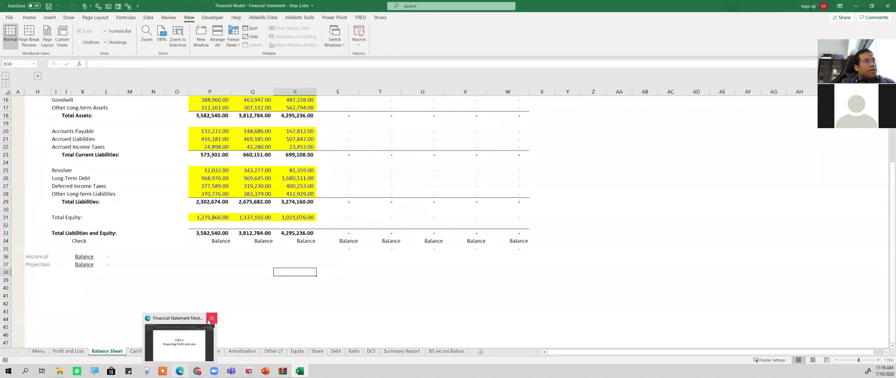
left_click(154, 288)
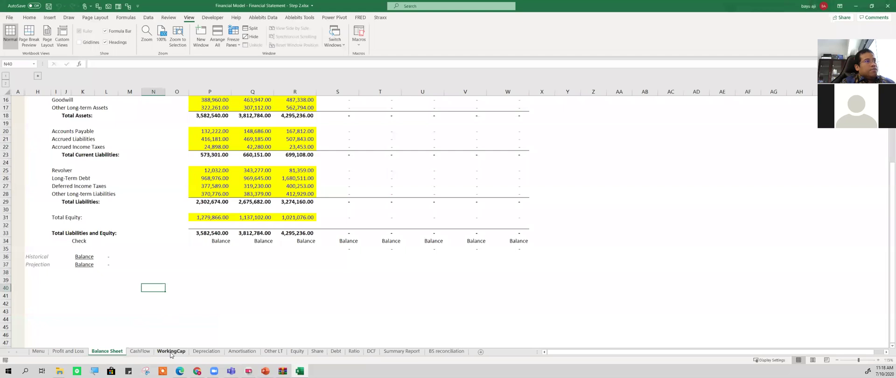
left_click(171, 351)
left_click(212, 297)
left_click(225, 272)
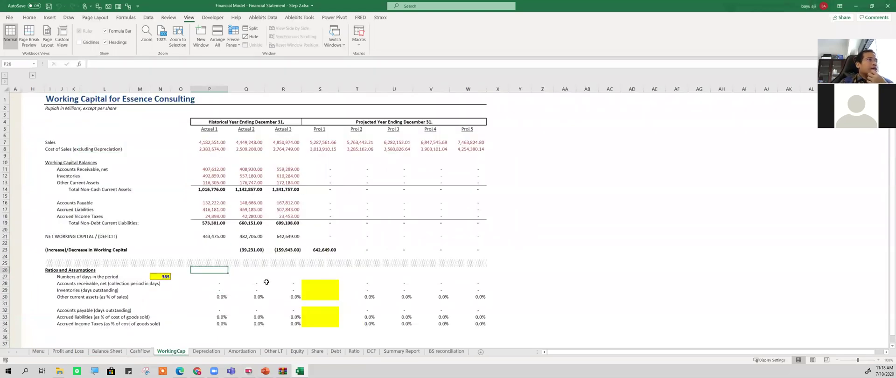
left_click(218, 282)
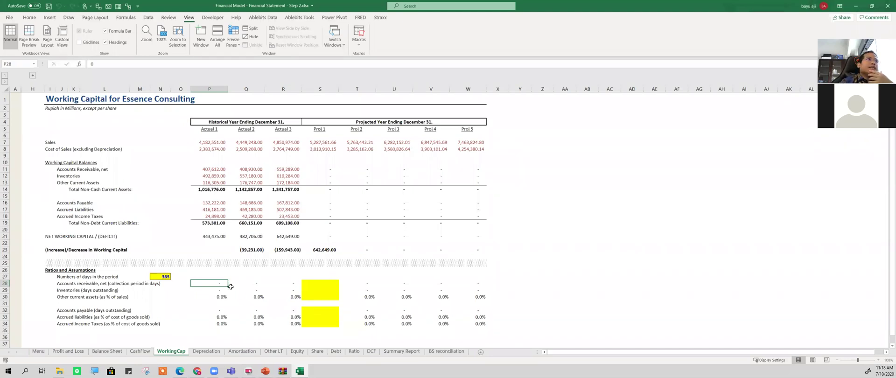
left_click(220, 171)
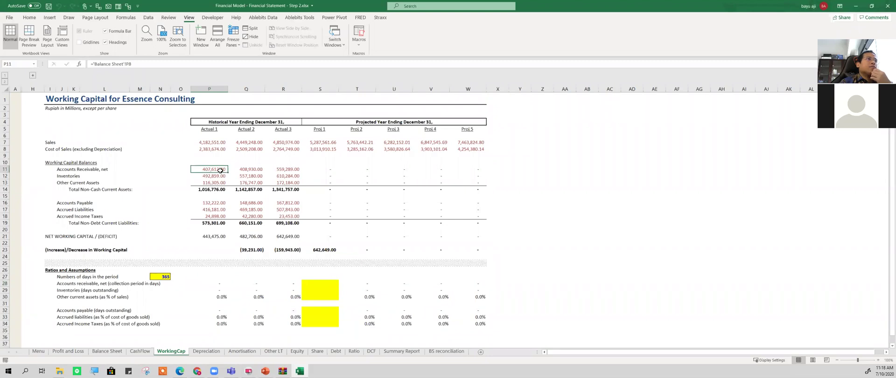
left_click(220, 142)
- Calculate the Actual 1 receivables collection period in P28 with the formula =P11/P7*WorkingDays
left_click(222, 283)
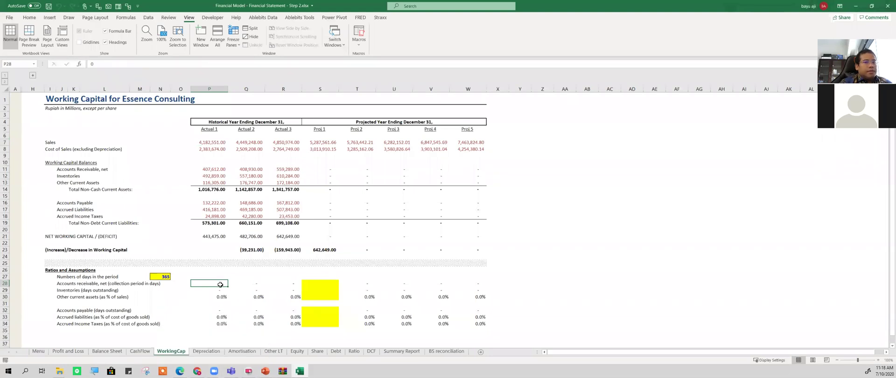
type("=")
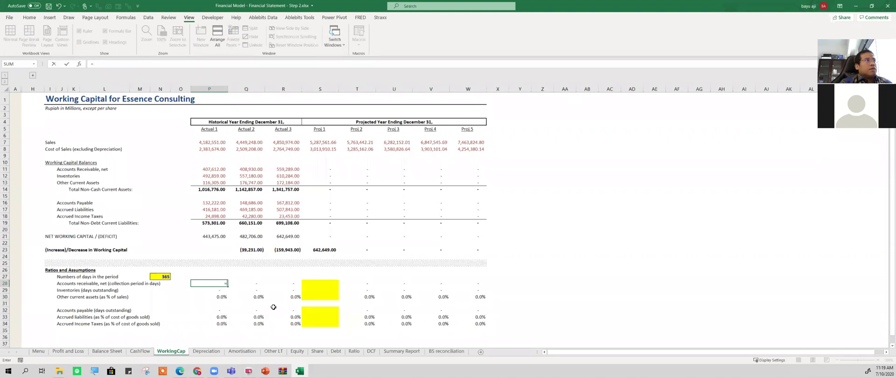
left_click(210, 169)
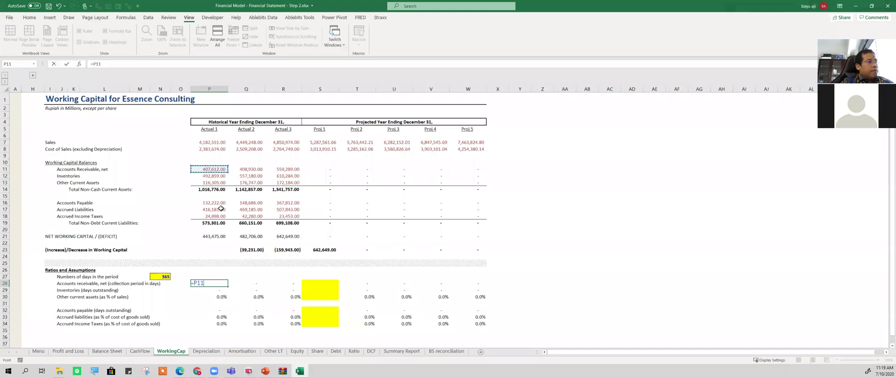
type("/")
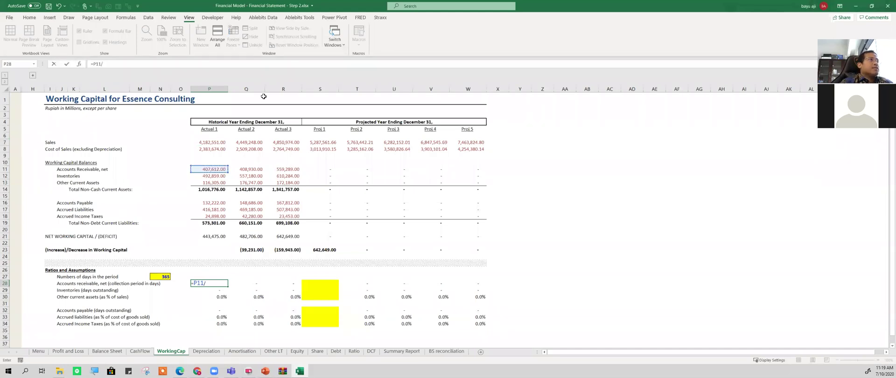
left_click(209, 145)
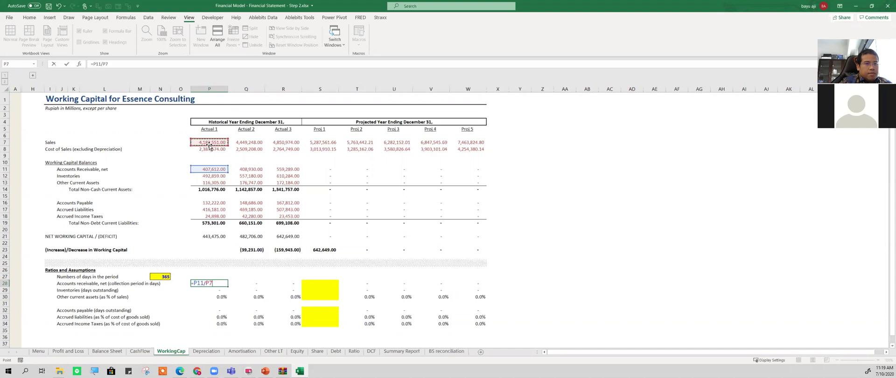
type("*")
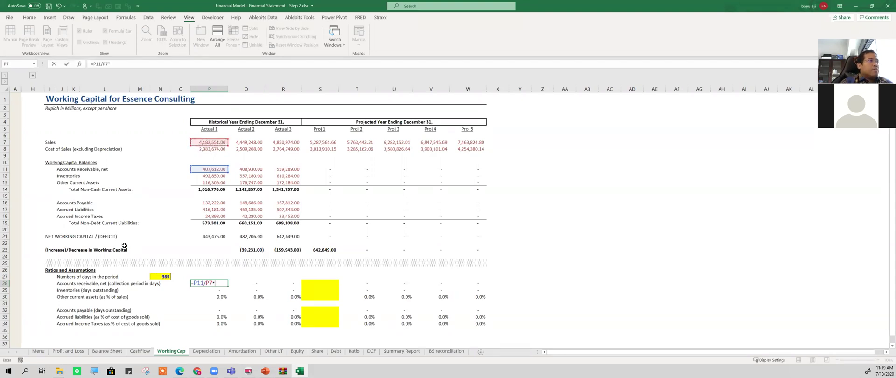
left_click(156, 277)
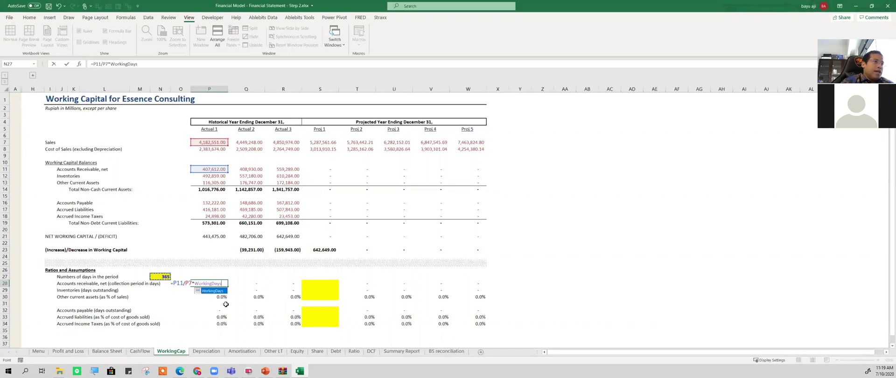
key("Return")
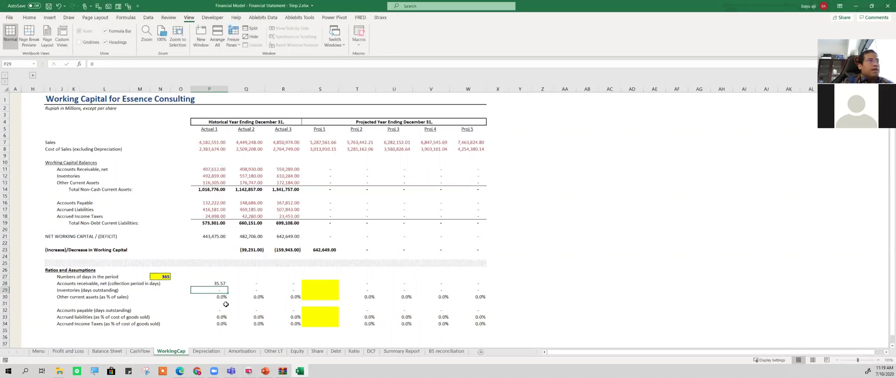
- Examine the cell name WorkingDays on N27 and how the collection period formula in P28 refers to it
left_click(159, 277)
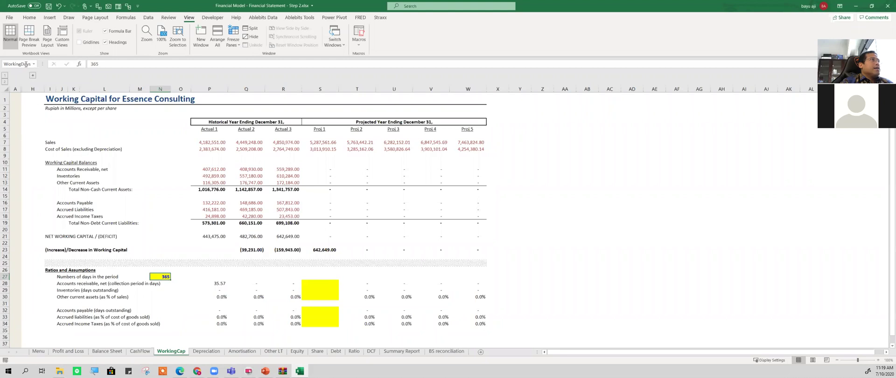
left_click(217, 283)
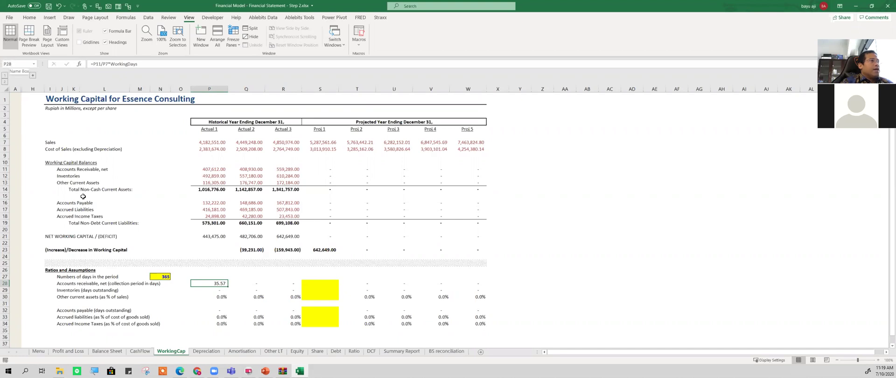
left_click(163, 277)
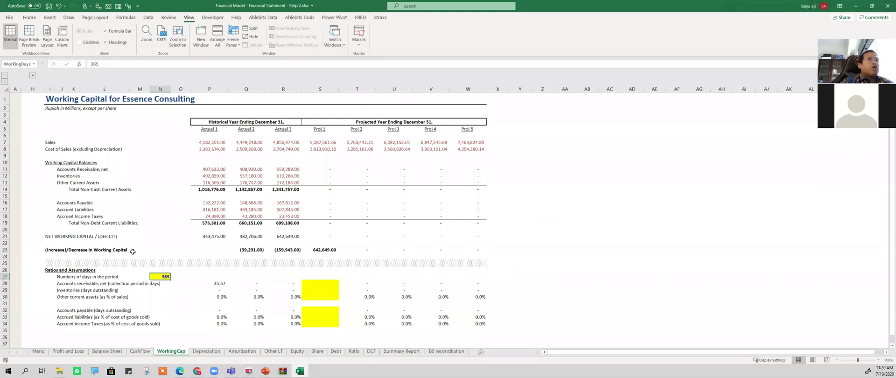
- Enter the label tax in AB12 and the rate 25% in AC12 beside the working capital table
left_click(583, 178)
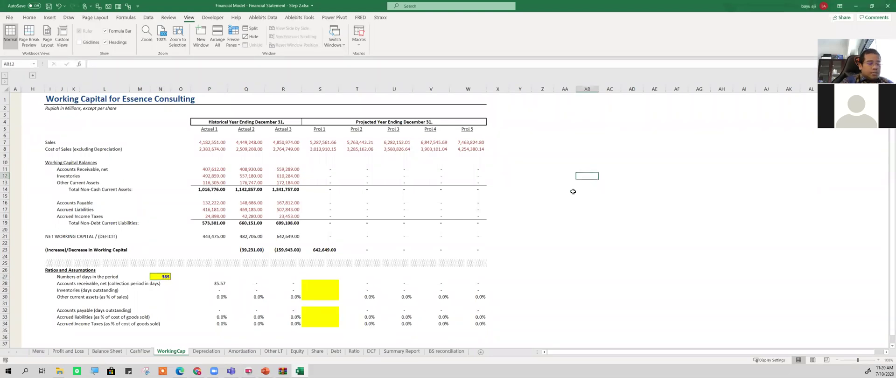
type("tax")
key("Tab")
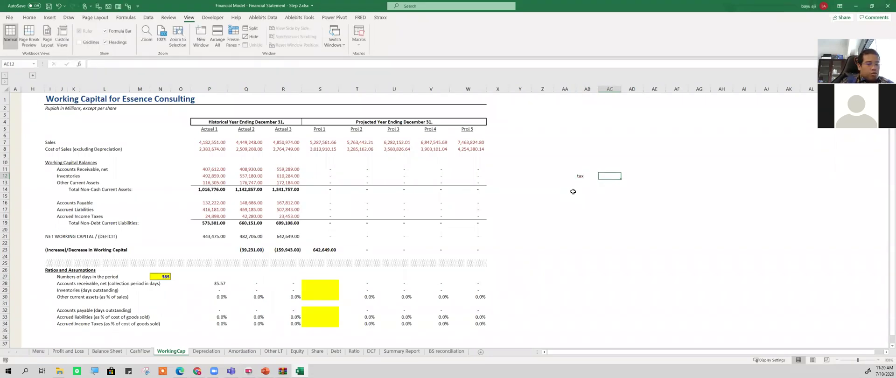
type("30")
key("BackSpace")
key("BackSpace")
type("25%")
key("Return")
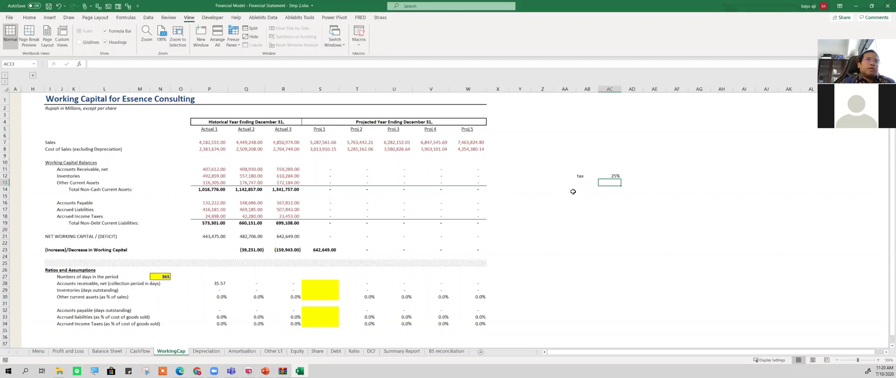
- Try to link AC18 to the tax rate with a plain reference to AC12
key("Down")
key("Down")
key("Down")
key("Down")
key("Down")
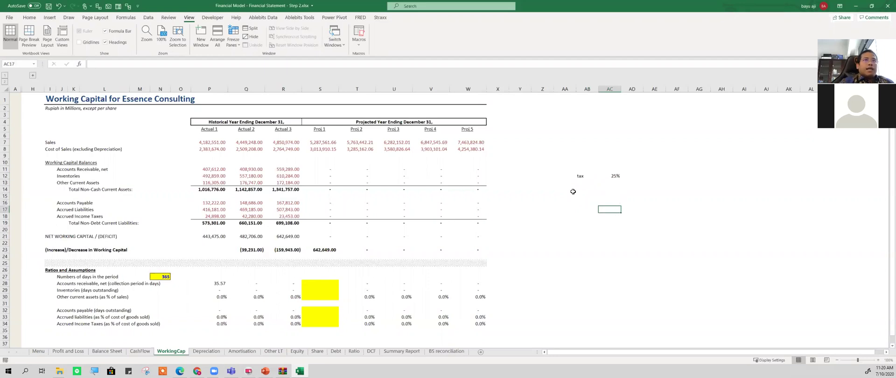
type("=")
key("Up")
key("Up")
key("Up")
key("Up")
key("Up")
key("Up")
key("Up")
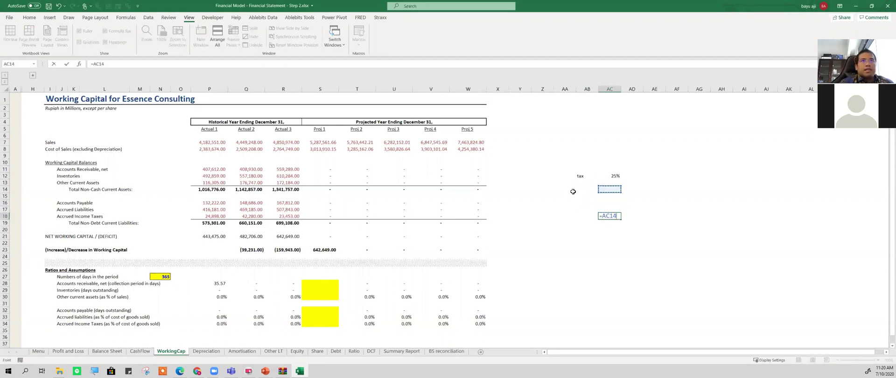
key("Down")
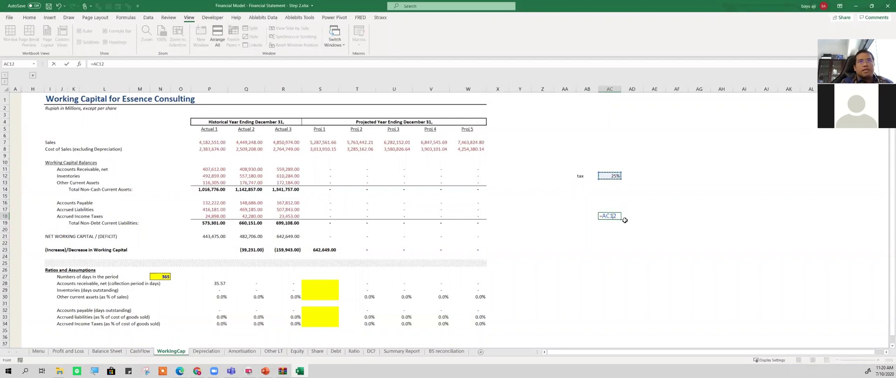
key("ctrl+Return")
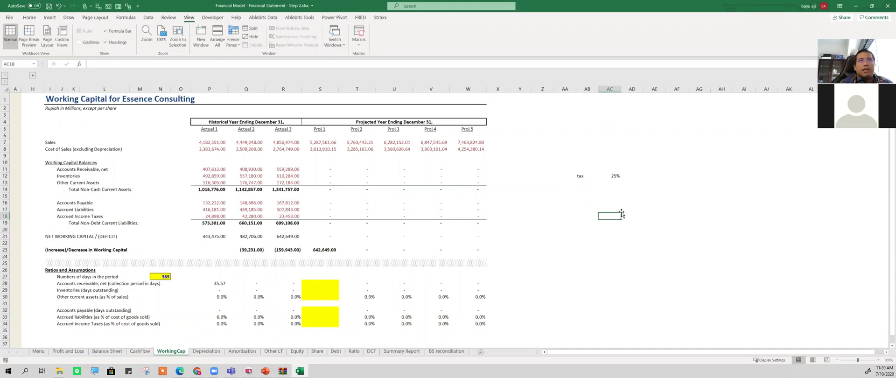
- Create a name for the 25% rate in AC12 from the selection AB12:AC12, using the left column label
left_click(614, 175)
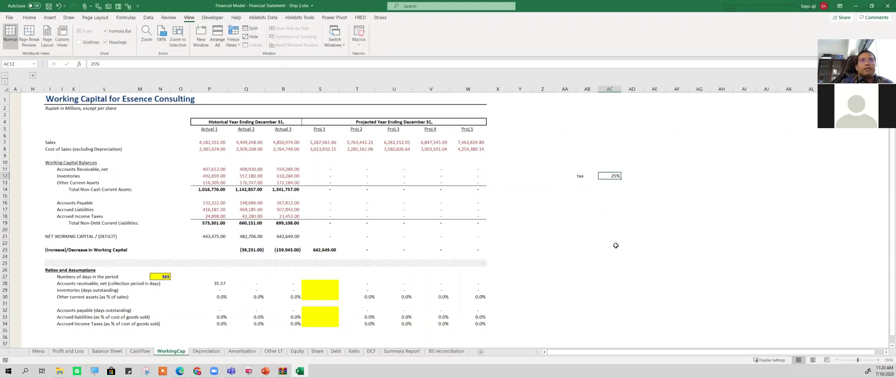
left_click(581, 175)
left_click_drag(581, 175, 604, 177)
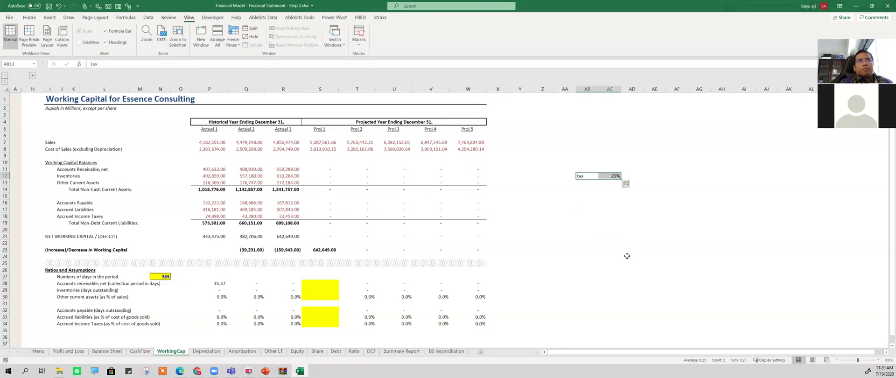
double_click(125, 19)
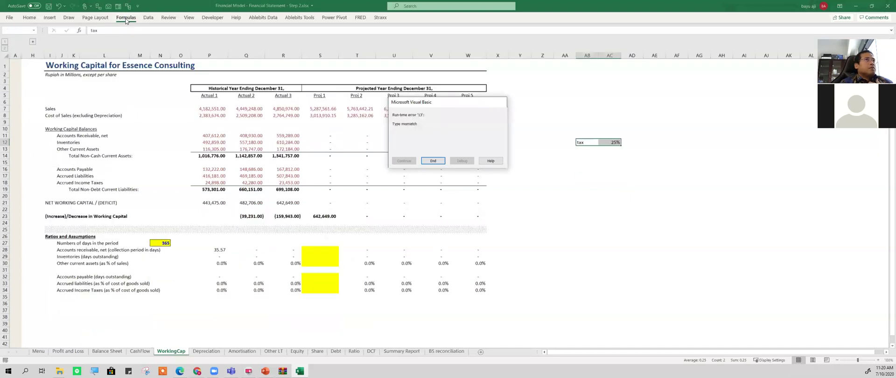
left_click(430, 159)
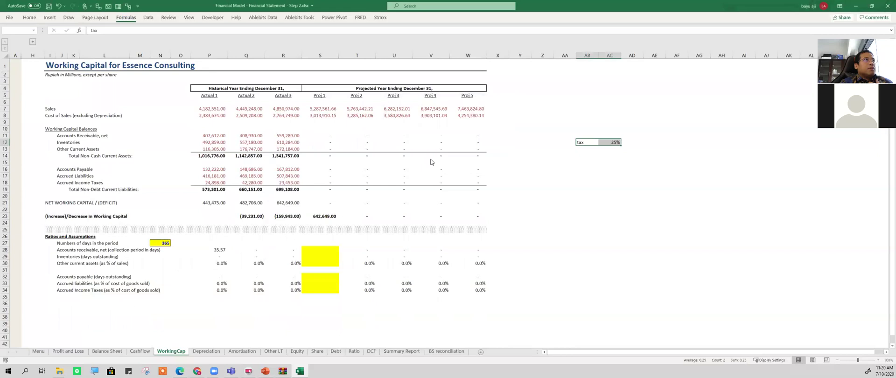
double_click(132, 19)
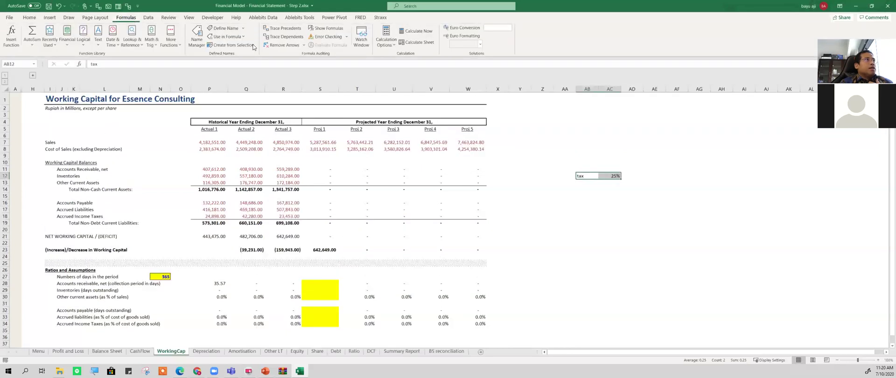
left_click(250, 47)
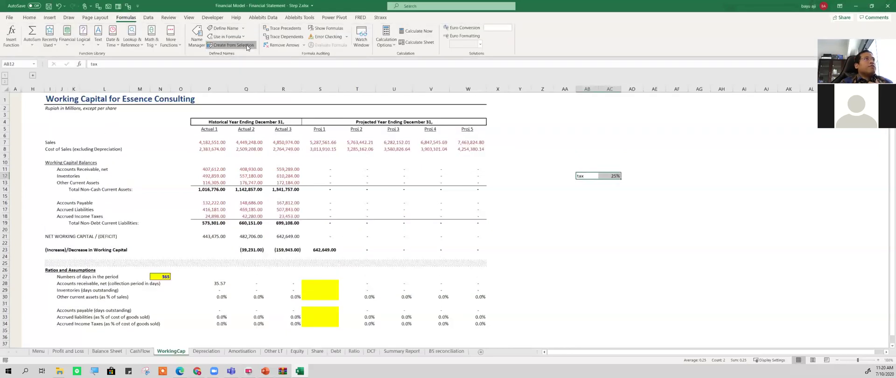
left_click_drag(172, 78, 501, 234)
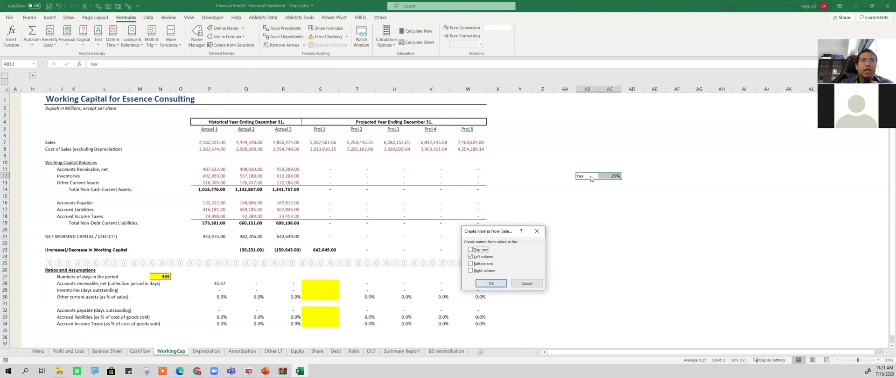
left_click(487, 283)
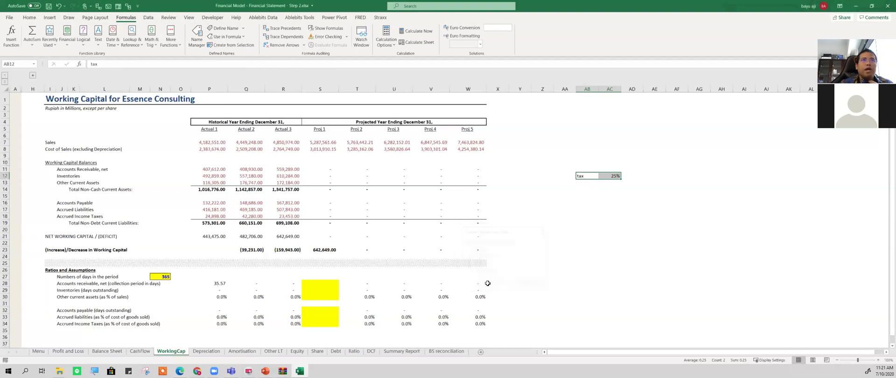
- Examine the name of AC12 and delete the defined name tax in the Name Manager
left_click(610, 175)
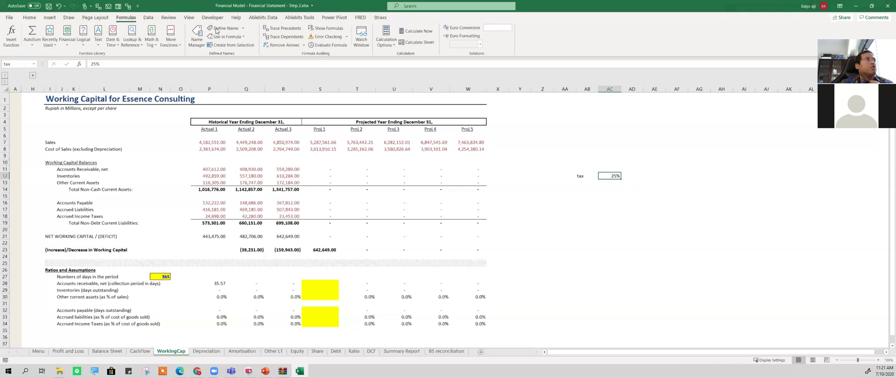
left_click(197, 37)
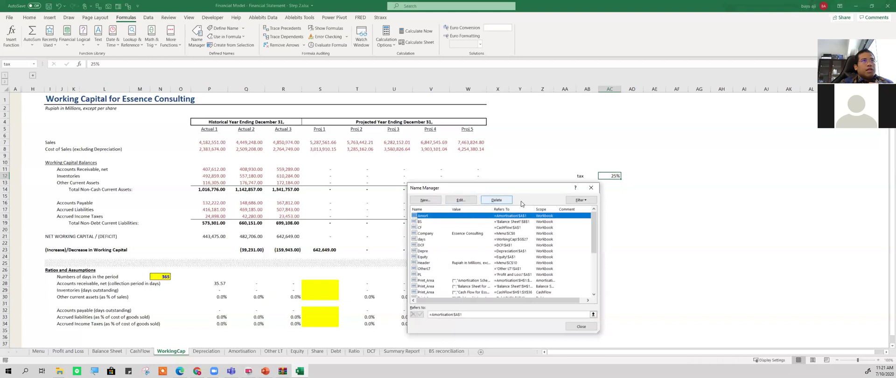
left_click_drag(503, 187, 431, 155)
scroll(417, 216, "down", 4)
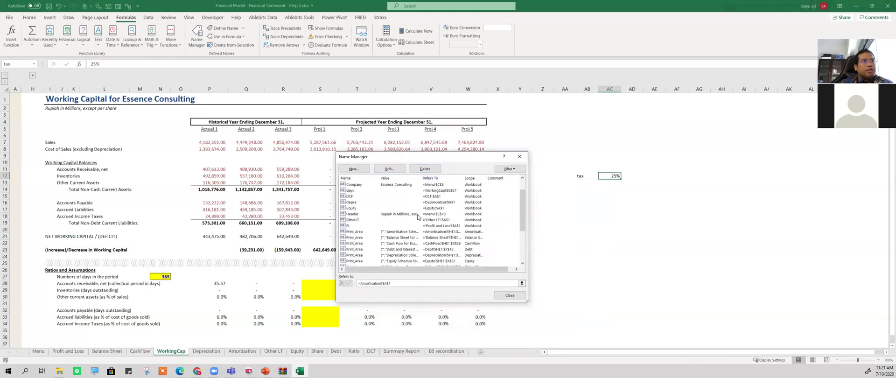
left_click(353, 244)
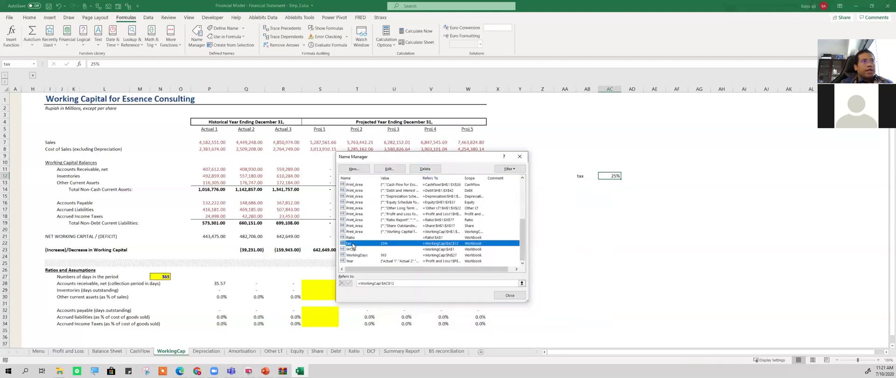
left_click(426, 169)
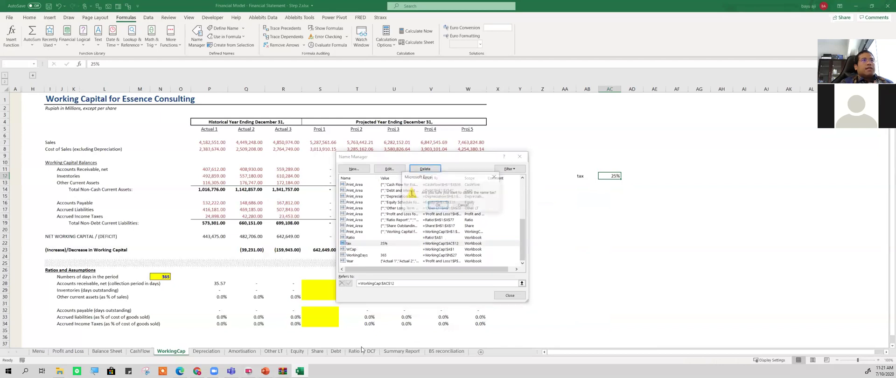
left_click(439, 206)
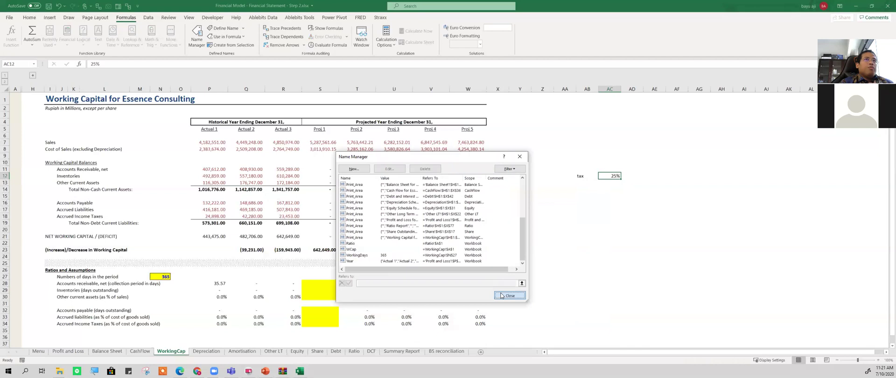
left_click(509, 294)
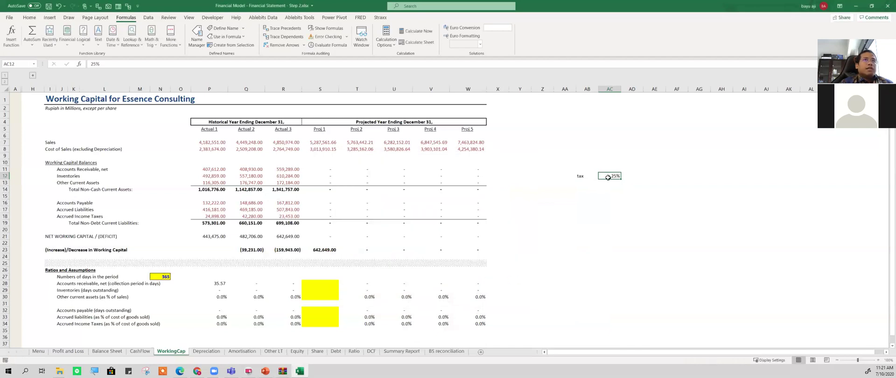
- Name the 25% rate cell AC12 directly as Tax
left_click(16, 63)
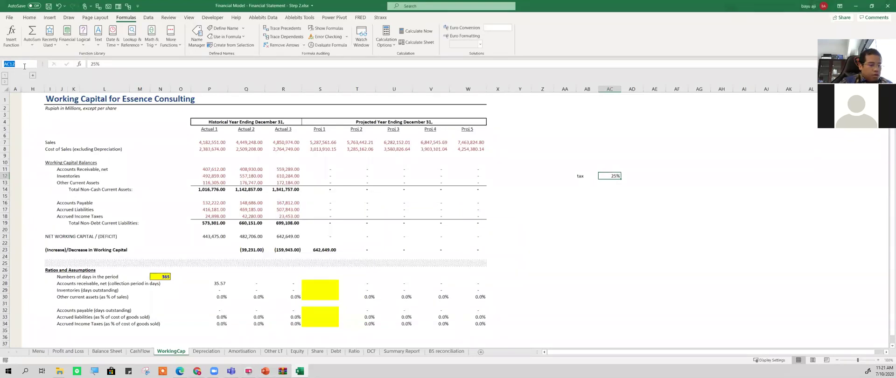
type("tax")
key("Return")
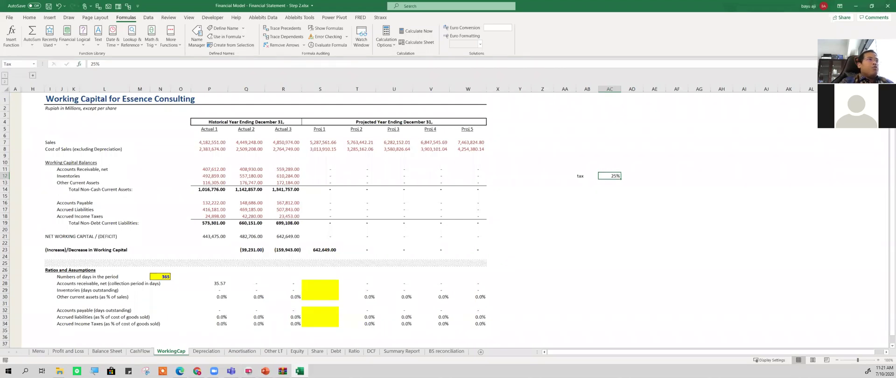
- Link AD21 to the named rate in AC12 with the formula =Tax
left_click(623, 237)
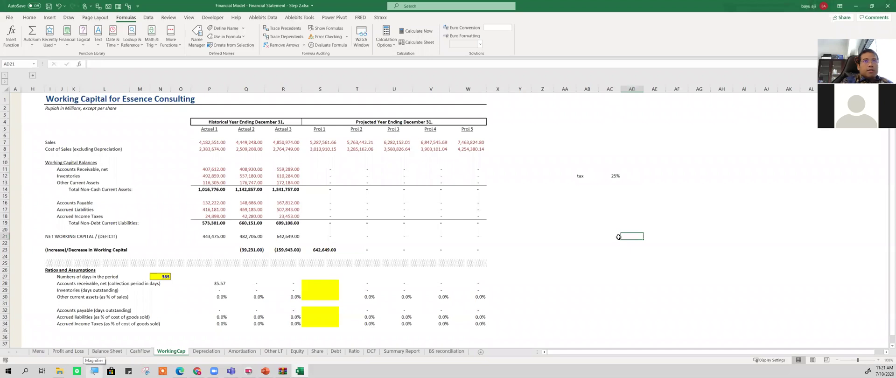
type("=")
key("Up")
key("Up")
key("Up")
key("Up")
key("Up")
key("Up")
key("Up")
key("Up")
key("Up")
key("Left")
key("ctrl+Return")
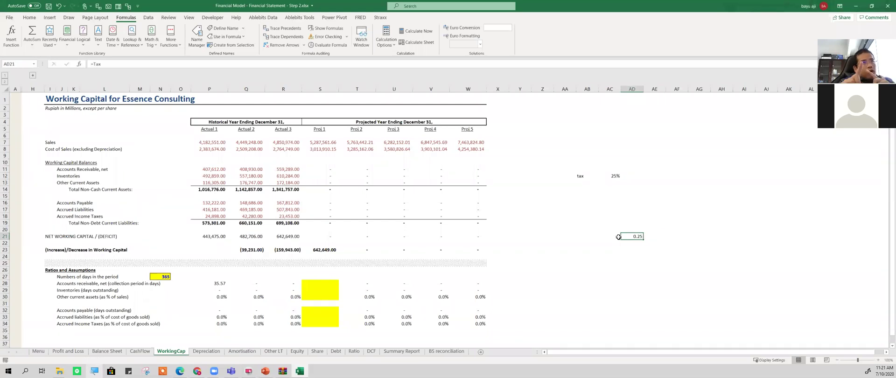
- Copy the =Tax formula from AD21 across AE21:AI21 and check the reference in the copied cells
key("ctrl+c")
key("Right")
key("shift+Right")
key("shift+Right")
key("shift+Right")
key("shift+Right")
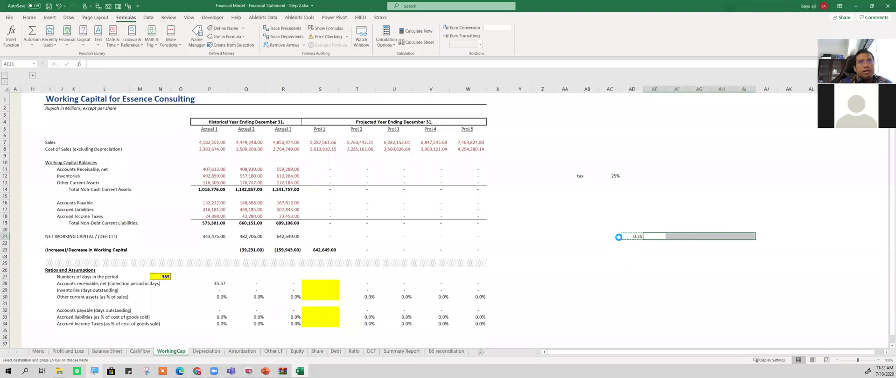
key("Return")
key("Right")
key("Right")
type("=Tax")
key("Right")
type("=Tax")
key("Right")
- Clear the trial =Tax formulas from AD21:AI21
key("ctrl+Left")
key("ctrl+shift+Right")
key("Delete")
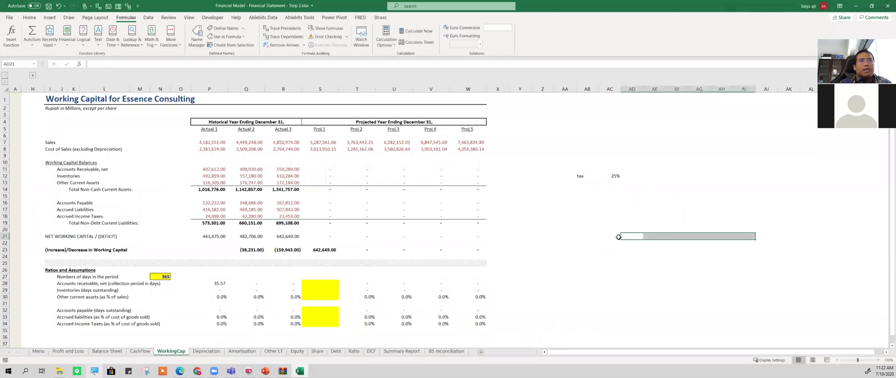
- Try to multiply the Proj 1 depreciation expense in S11 by WorkingCap cell AB12 in Depreciation cell T25
left_click(202, 354)
left_click(318, 265)
type("=")
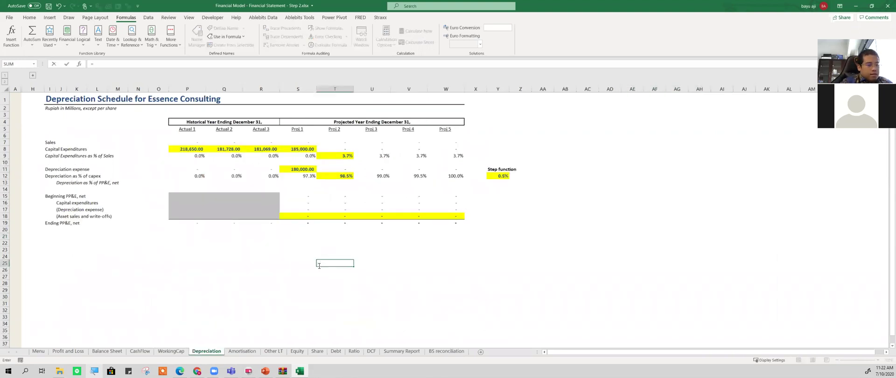
left_click(313, 169)
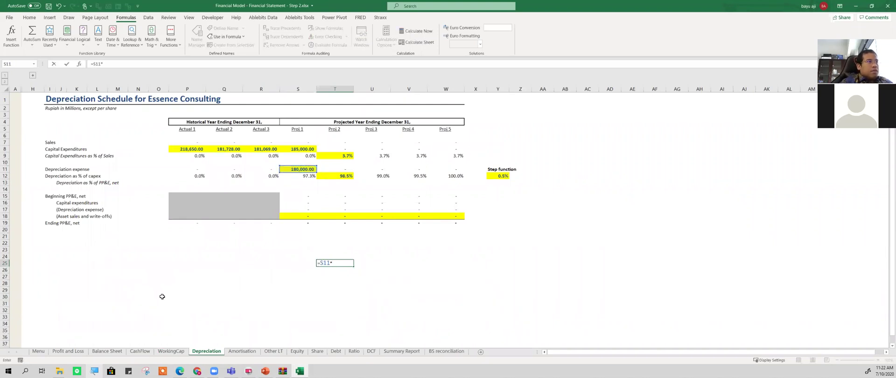
left_click(161, 351)
left_click(580, 176)
key("Return")
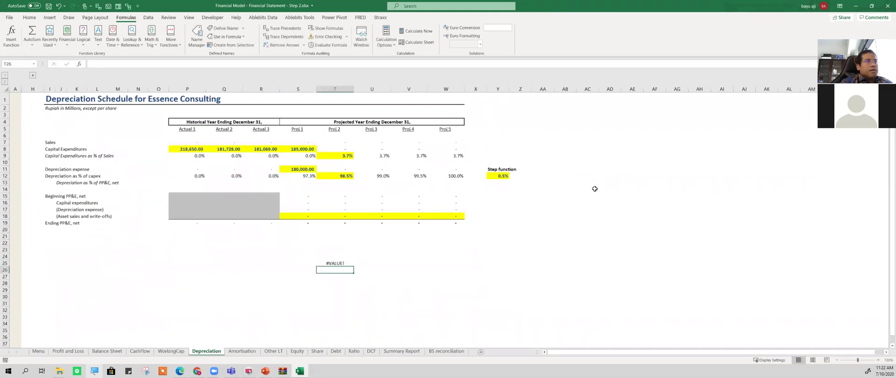
- Calculate T25 on the Depreciation sheet with the formula =S11*Tax, picking the named rate from WorkingCap
type("=")
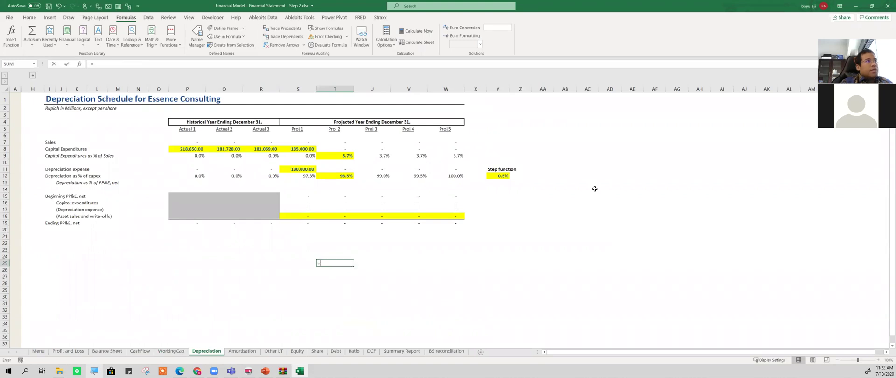
left_click(301, 170)
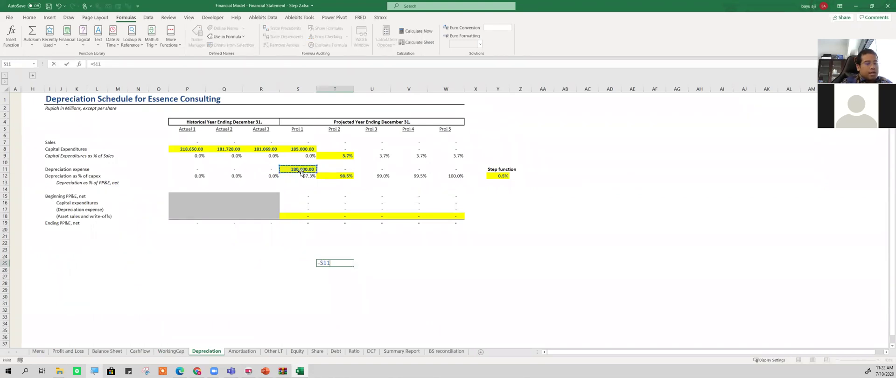
type("*")
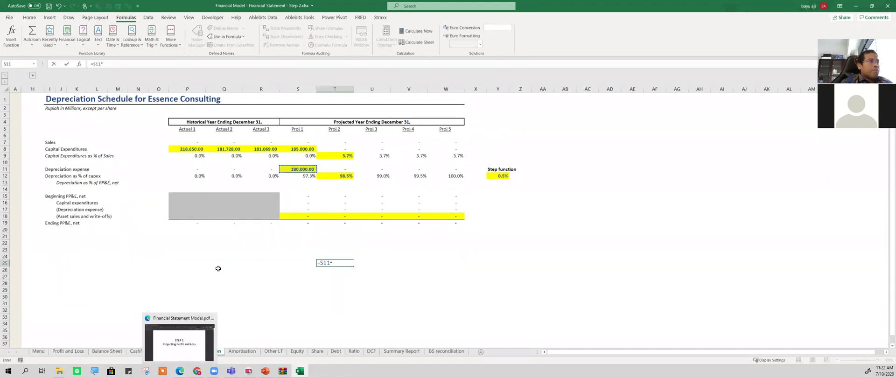
left_click(171, 351)
left_click(608, 177)
key("Return")
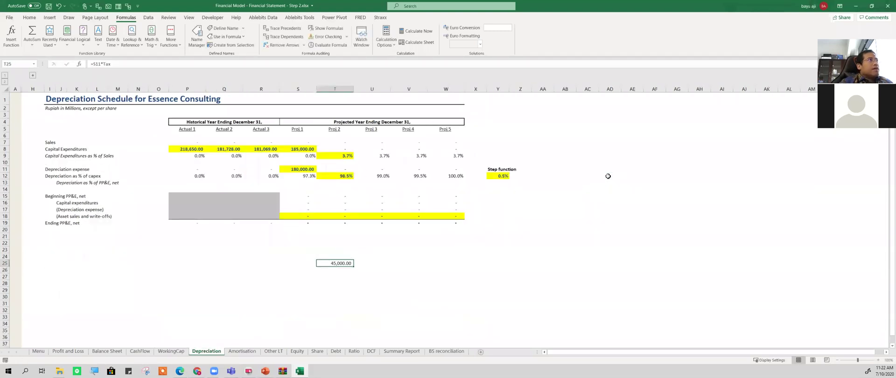
- Re-enter the formula in Depreciation cell T25 as =S11*tax, writing out the named rate
left_click(166, 67)
key("BackSpace")
key("BackSpace")
key("BackSpace")
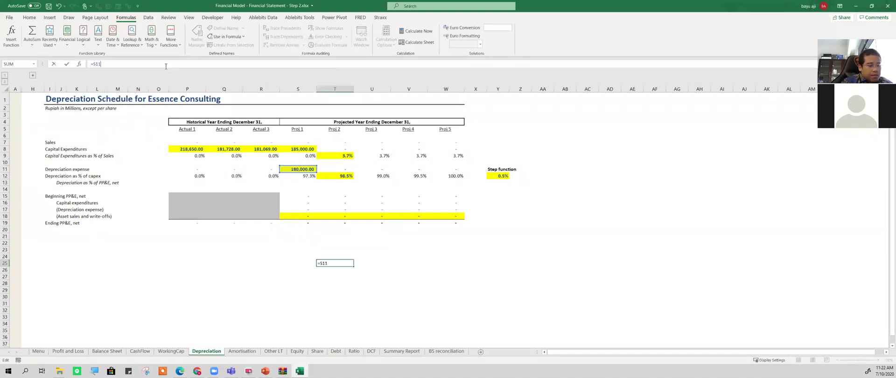
type("ta")
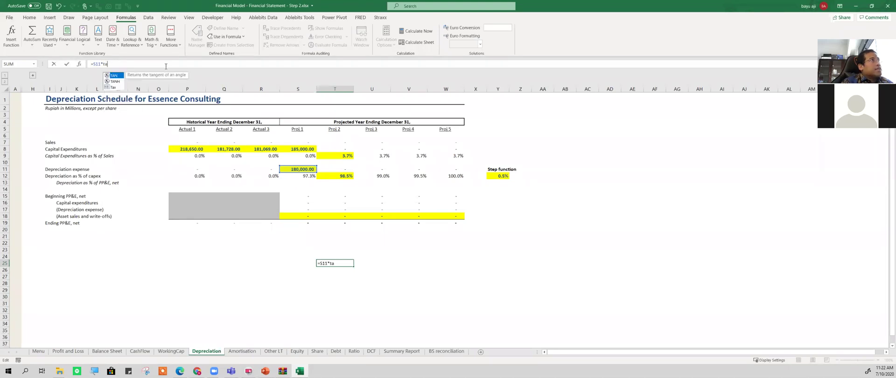
key("Down")
key("Down")
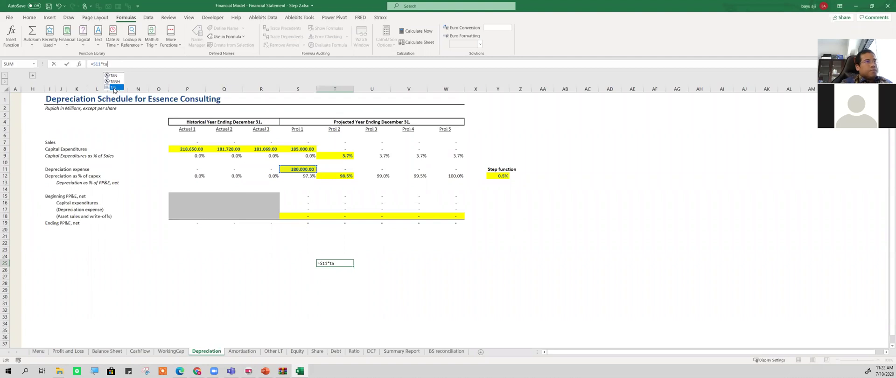
type("x")
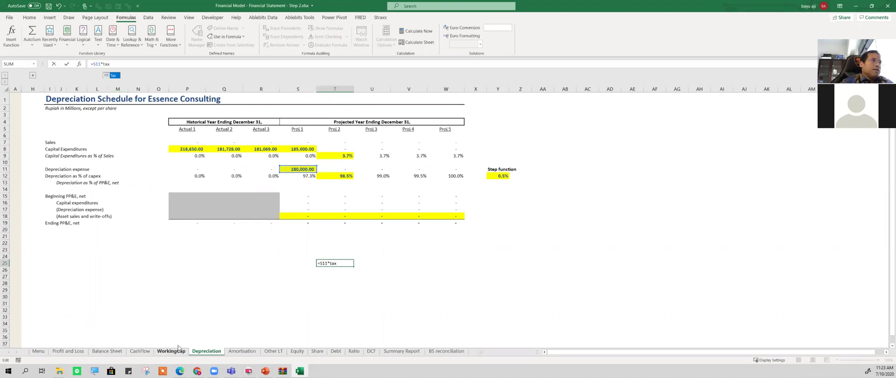
key("Return")
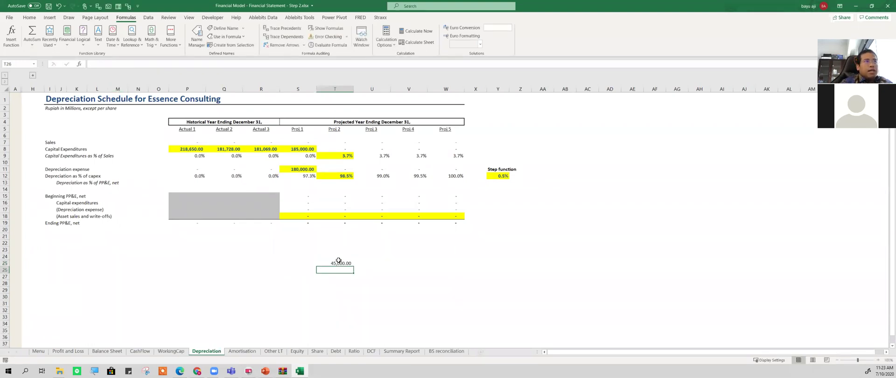
- Clear the trial formula in Depreciation T25 and the tax label and 25% rate in WorkingCap AB12:AC12
left_click(339, 260)
key("Delete")
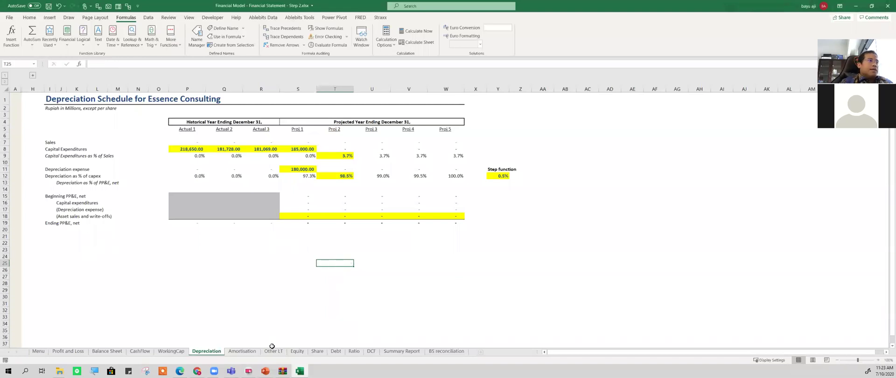
left_click(171, 351)
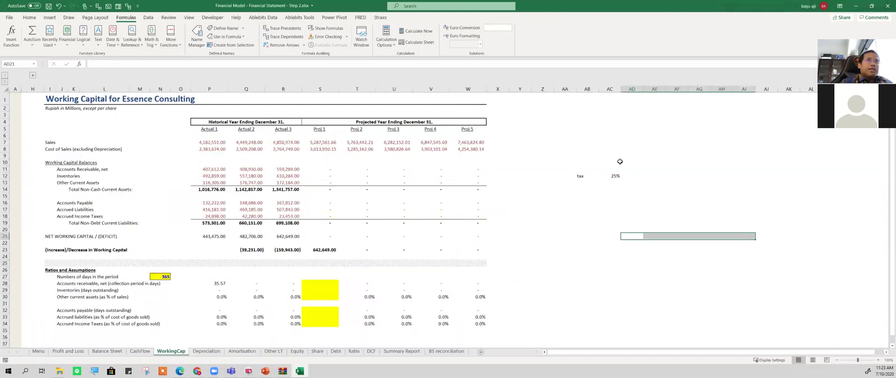
left_click_drag(578, 174, 617, 173)
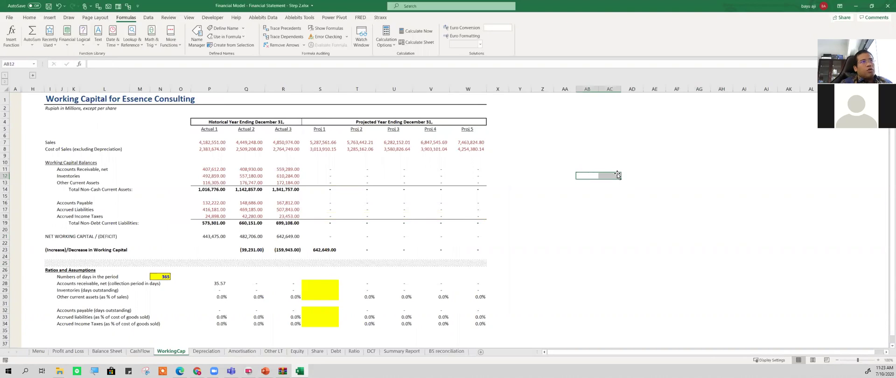
- Copy the accounts receivable collection period formula from P28 across Q28:R28 on the WorkingCap sheet
left_click(216, 281)
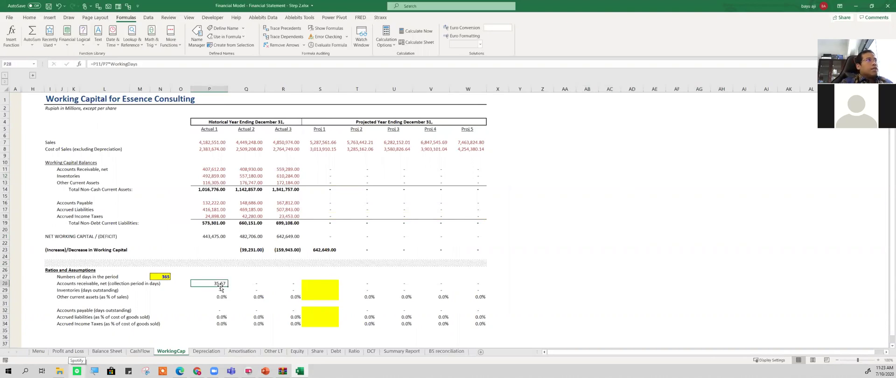
key("Right")
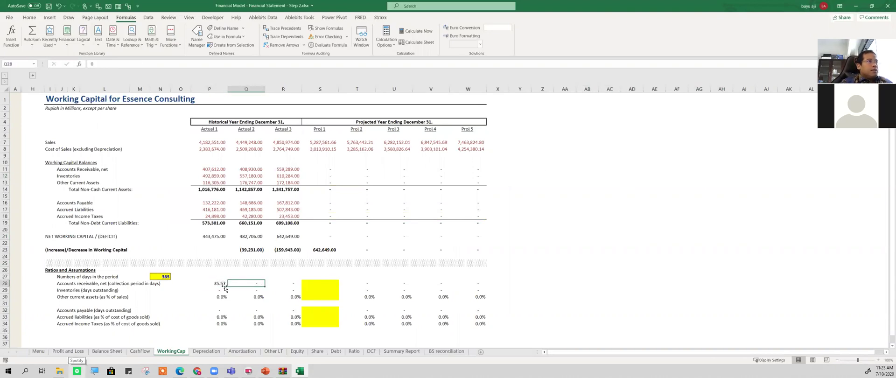
left_click(219, 282)
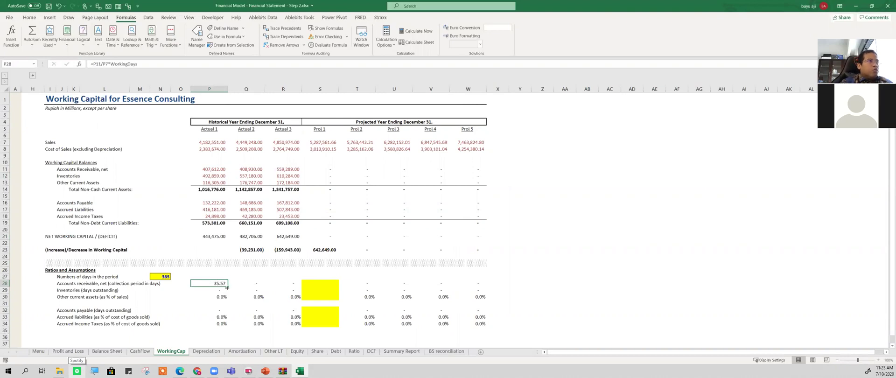
left_click(273, 283, "shift")
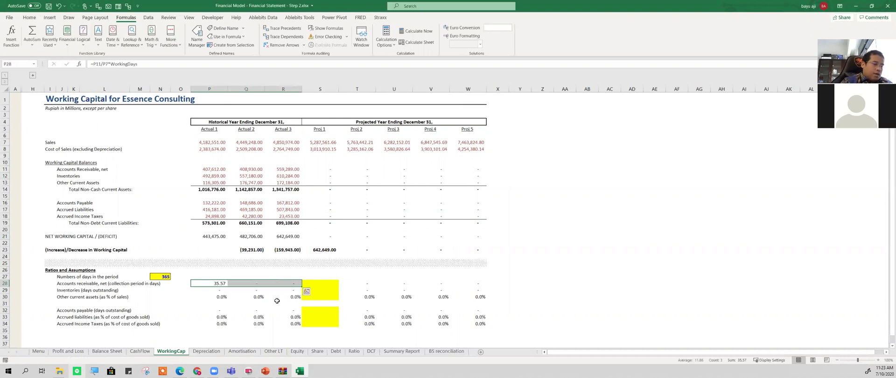
key("ctrl+r")
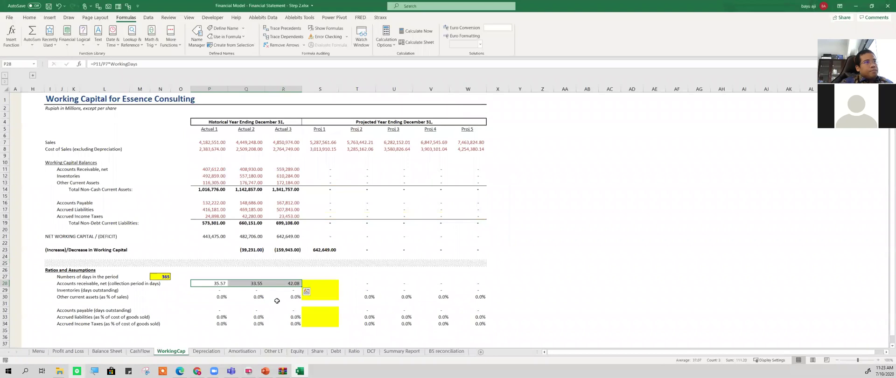
key("Down")
key("Up")
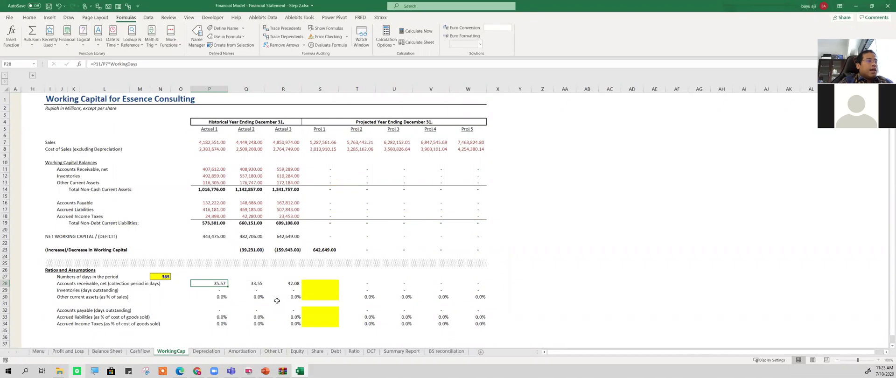
- Review the Actual 3 receivable days and sales formulas on WorkingCap and the historical sales growth formulas on Profit and Loss
left_click(293, 284)
mouse_move(300, 371)
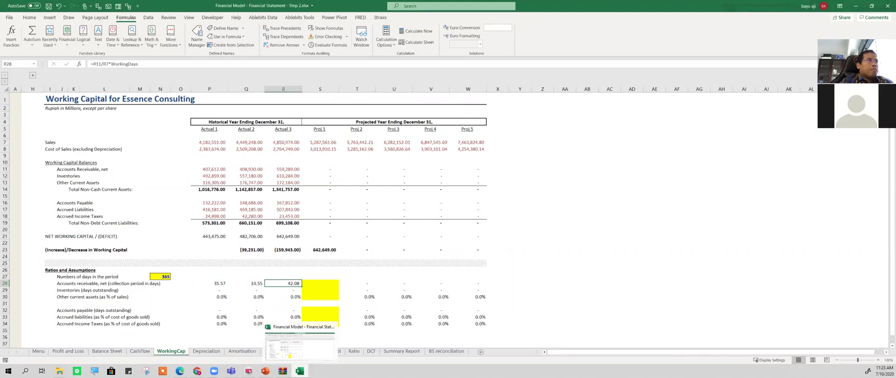
left_click(289, 142)
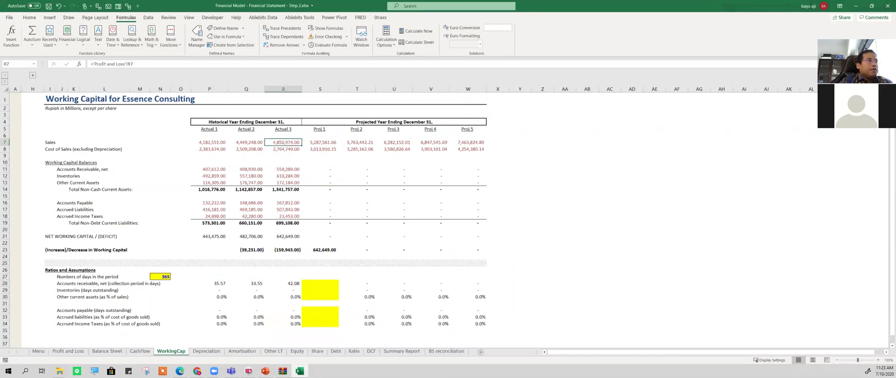
left_click(140, 349)
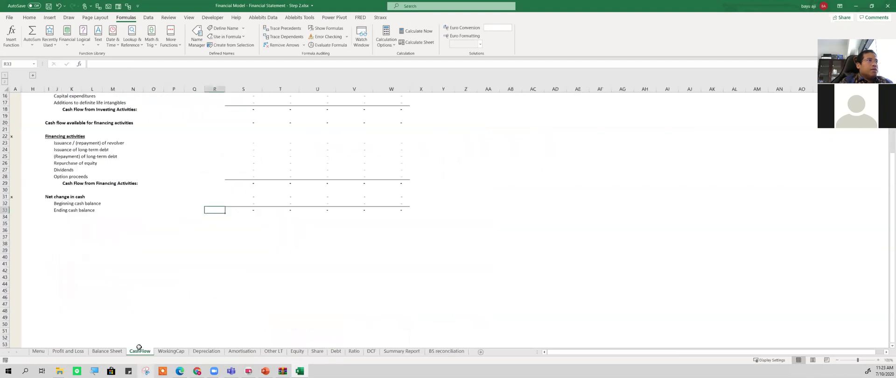
left_click(68, 351)
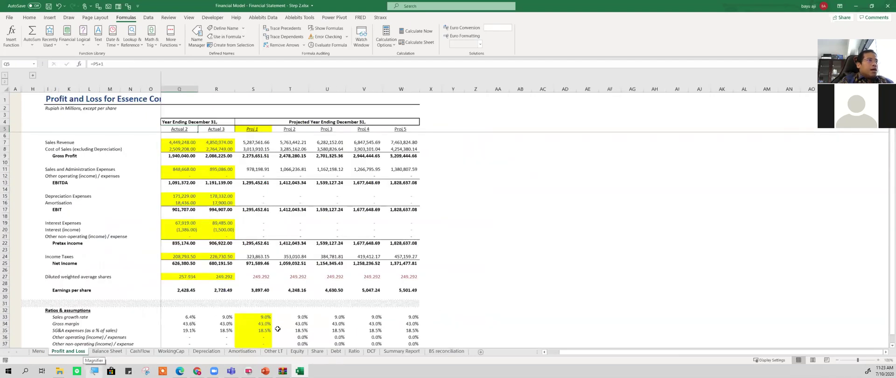
left_click(191, 317)
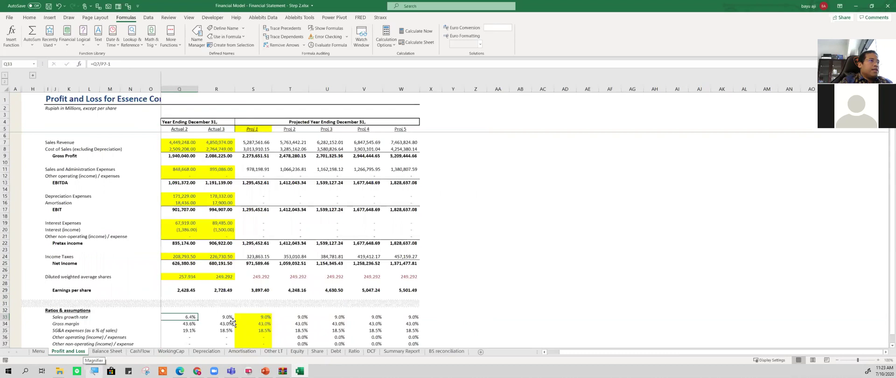
left_click(227, 317)
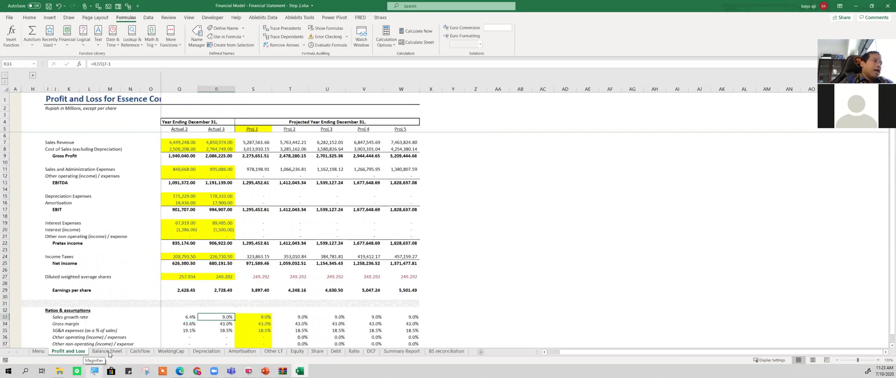
left_click(171, 351)
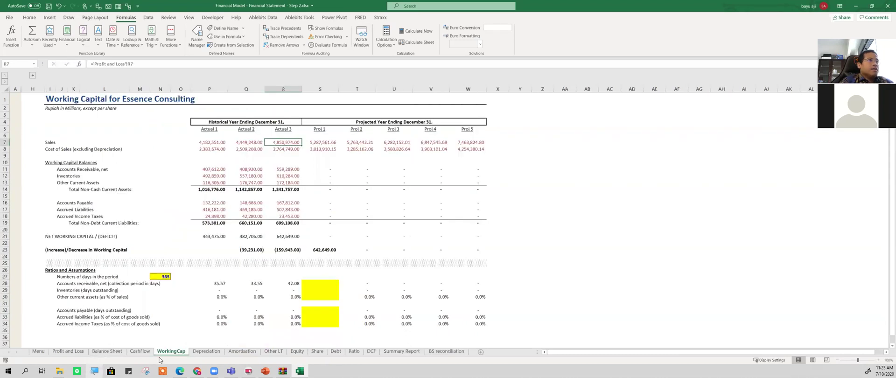
left_click(285, 283)
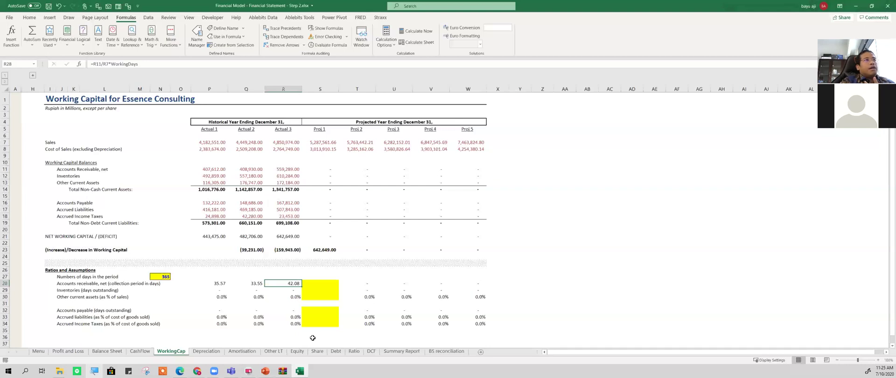
key("Left")
key("Right")
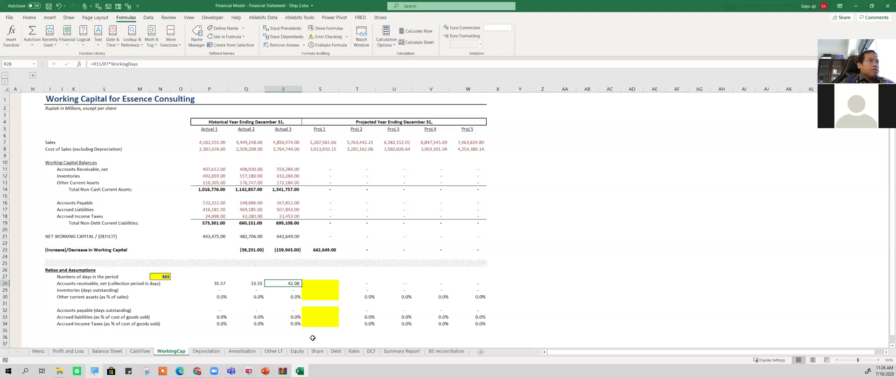
- Calculate Actual 1 inventory days outstanding in P29 with the formula =P12/P8*WorkingDays
key("Left")
key("Left")
key("Right")
key("Down")
key("Left")
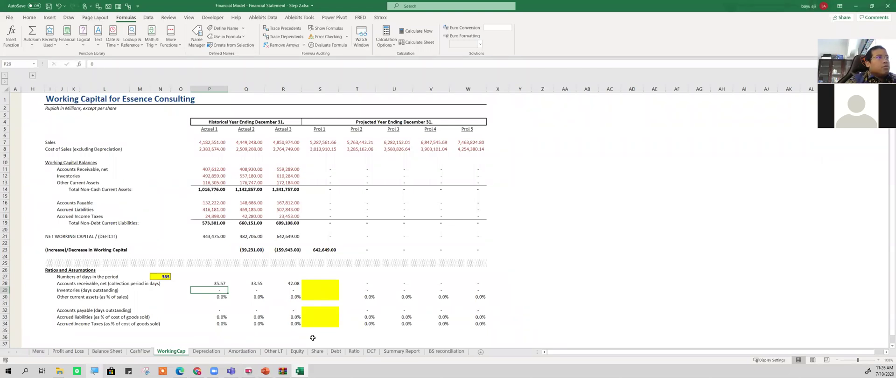
type("=")
key("Up")
key("Up")
key("Up")
key("Up")
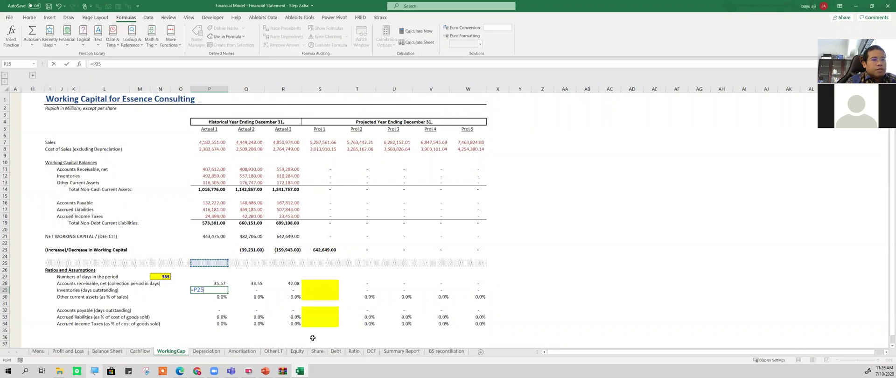
key("Up")
key("Up")
key("Up")
key("Up")
key("Up")
key("Up")
key("Up")
key("Up")
key("Up")
key("Up")
key("Up")
key("Up")
key("Up")
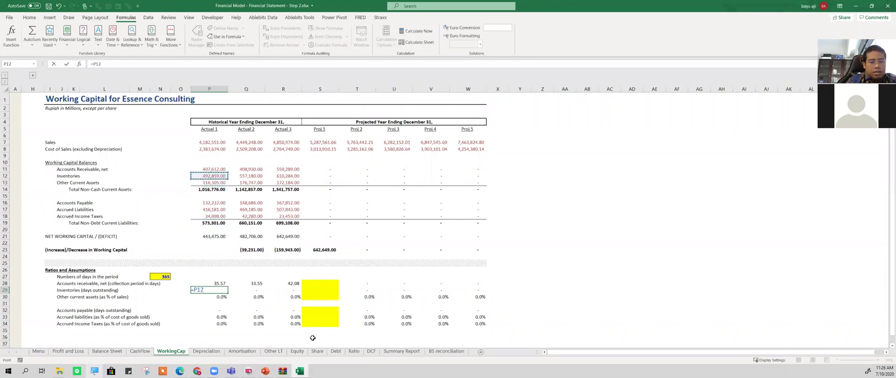
type("/")
key("Up")
key("Up")
key("Up")
key("Up")
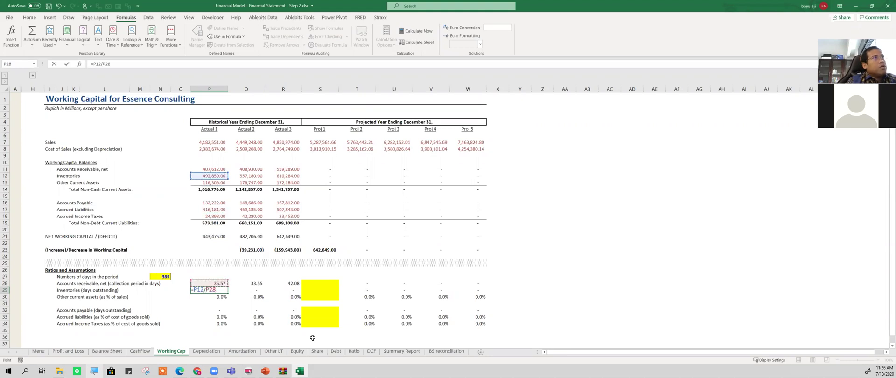
key("Up")
key("Up")
key("Up")
key("Up")
key("Up")
key("Up")
key("Up")
key("Up")
key("Up")
key("Up")
key("Up")
key("Up")
key("Up")
key("Up")
key("Up")
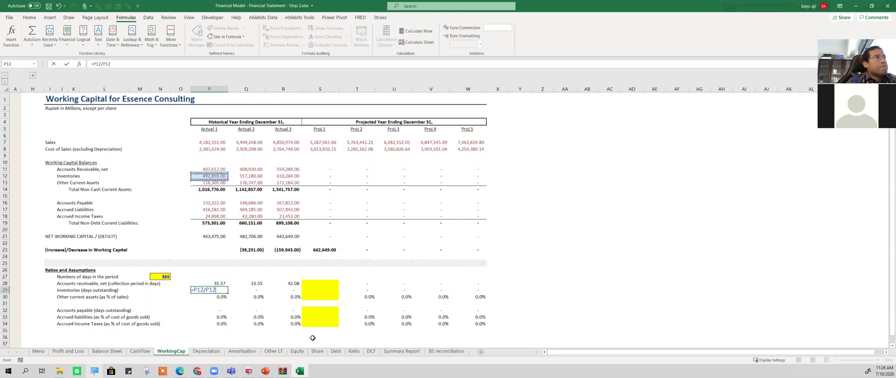
type("*")
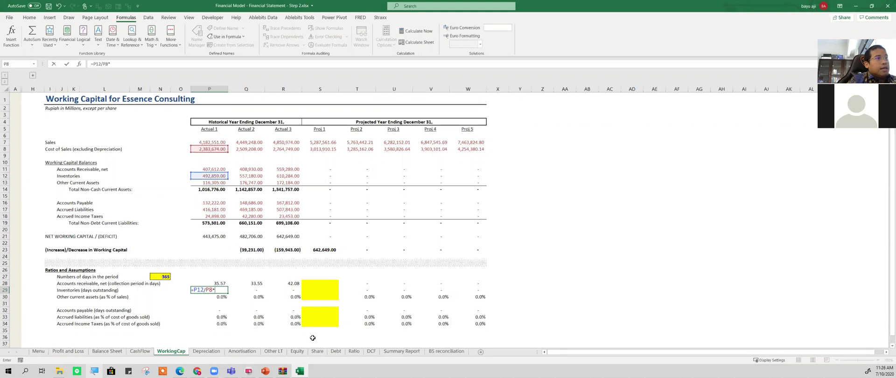
left_click(155, 275)
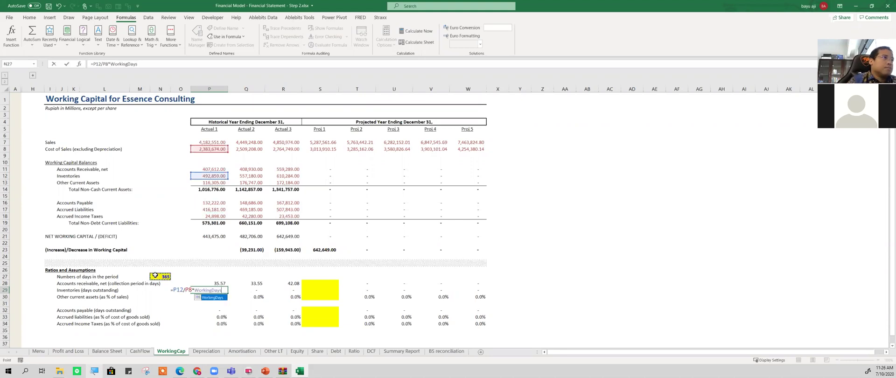
key("ctrl+Return")
- Fill the inventory days outstanding formula from P29 across Q29:R29
key("shift+Right")
key("shift+Right")
key("shift+Right")
key("shift+Left")
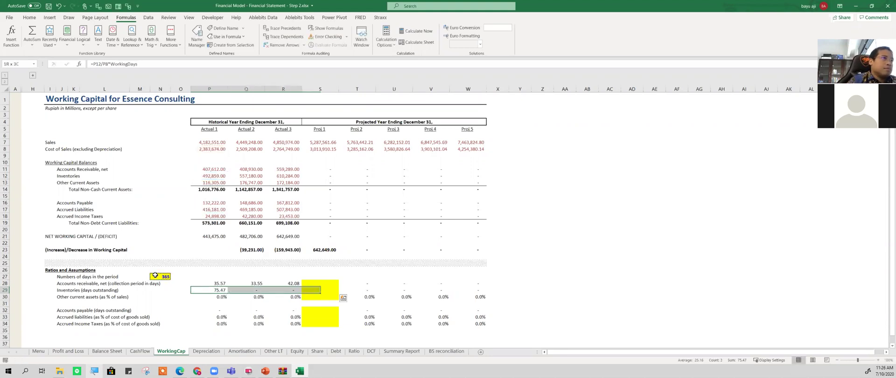
key("ctrl+r")
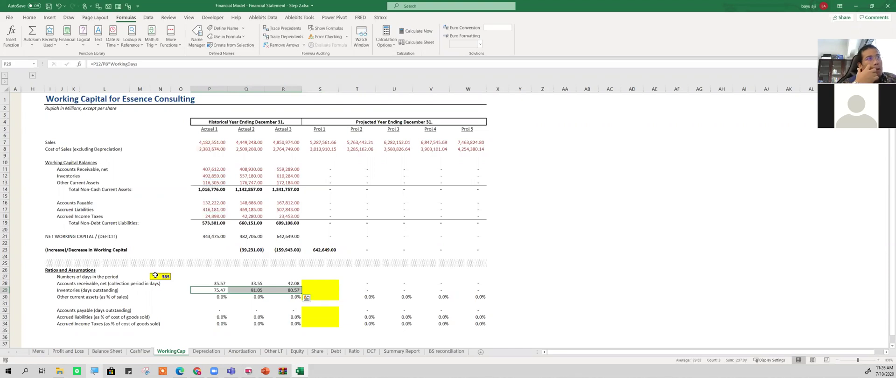
- Calculate Actual 1 other current assets as a percentage of sales in P30 with the formula =P13/P7
key("Down")
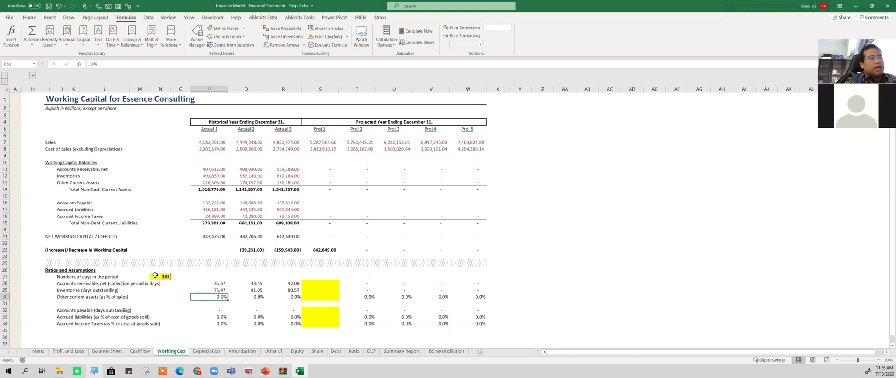
type("=")
key("Up")
key("Up")
key("Up")
key("Up")
key("Up")
key("Up")
key("Up")
key("Up")
key("Up")
key("Up")
key("Up")
key("Up")
key("Up")
key("Up")
key("Up")
key("Up")
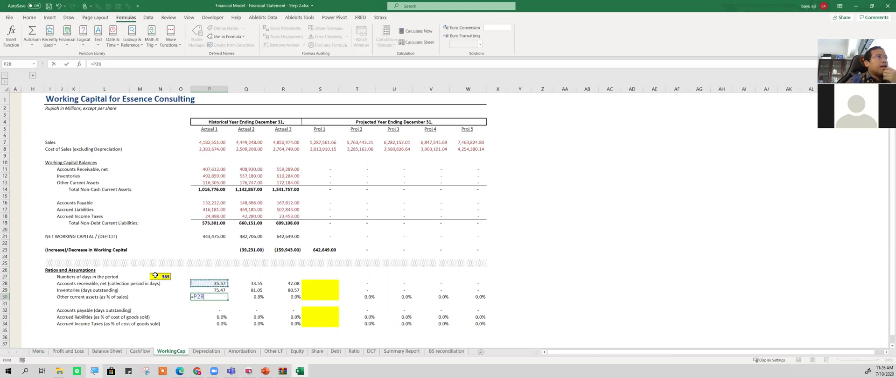
key("Up")
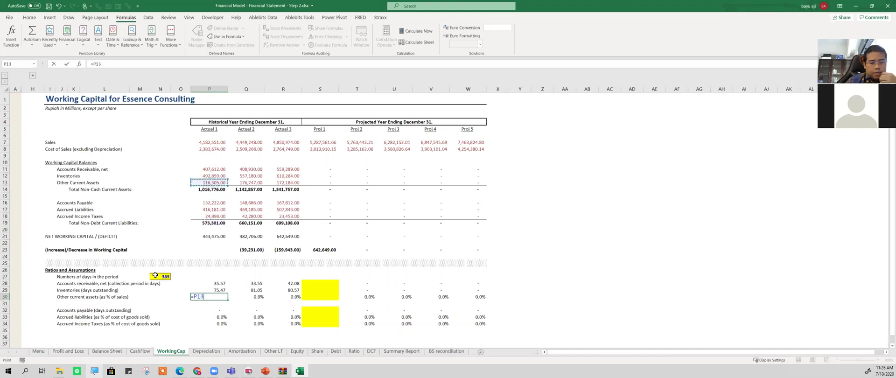
type("/")
key("Up")
key("Up")
key("Up")
key("Up")
key("Up")
key("Up")
key("Up")
key("Up")
key("Up")
key("Up")
key("Up")
key("Up")
key("Up")
key("Up")
key("Up")
key("Up")
key("Up")
key("Up")
key("Up")
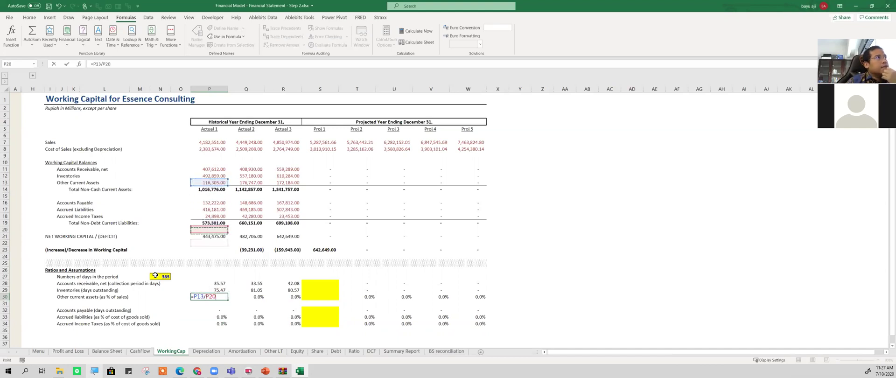
key("Up")
key("Up")
key("Up")
key("Up")
key("ctrl+Return")
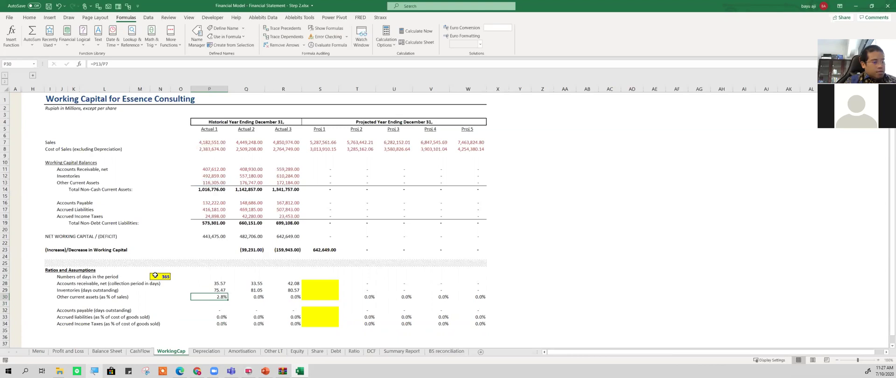
- Fill the other current assets percentage formula from P30 across Q30:R30
key("shift+Right")
key("shift+Right")
key("ctrl+r")
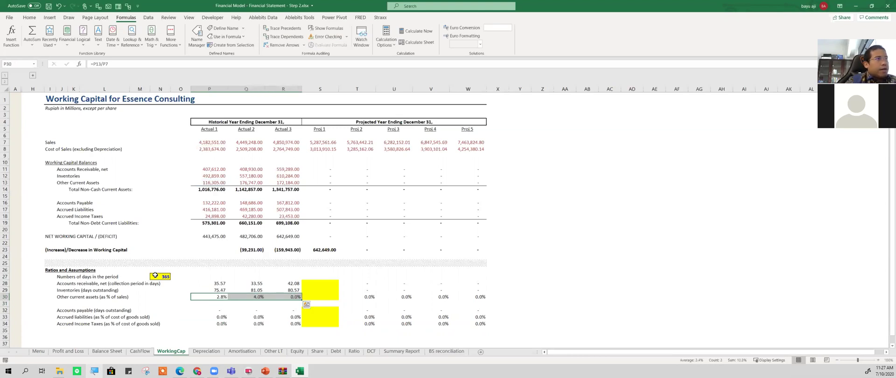
- Calculate Actual 1 accounts payable days outstanding in P32 with the formula =P16/P8*WorkingDays
key("Down")
key("Down")
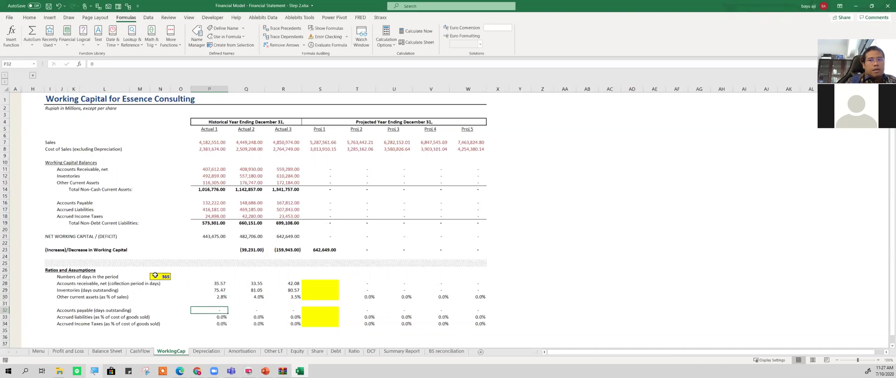
key("alt+Tab")
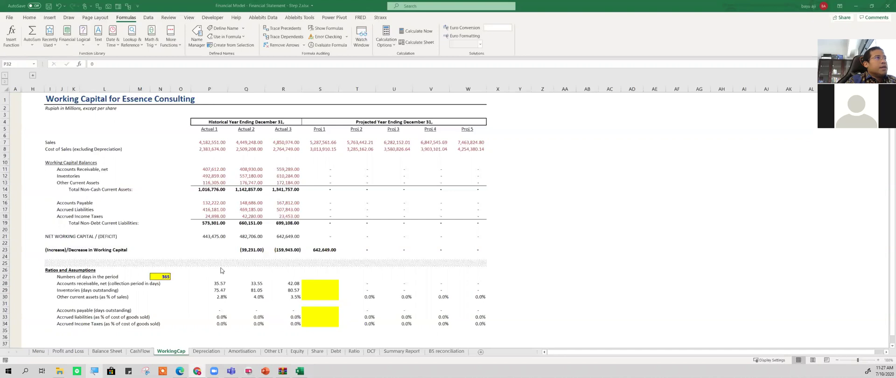
left_click(224, 311)
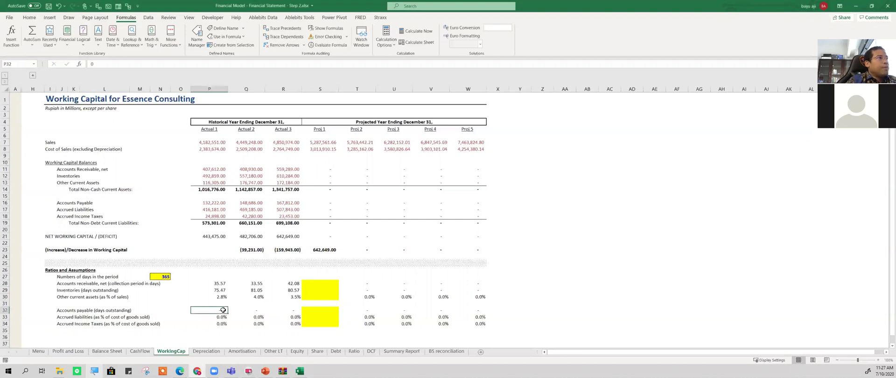
type("=")
key("Up")
key("Up")
key("Up")
key("Up")
key("Up")
key("Up")
key("Up")
key("Up")
key("Up")
key("Up")
key("Up")
key("Up")
key("Up")
key("Up")
key("Up")
key("Down")
key("Up")
key("Up")
type("/")
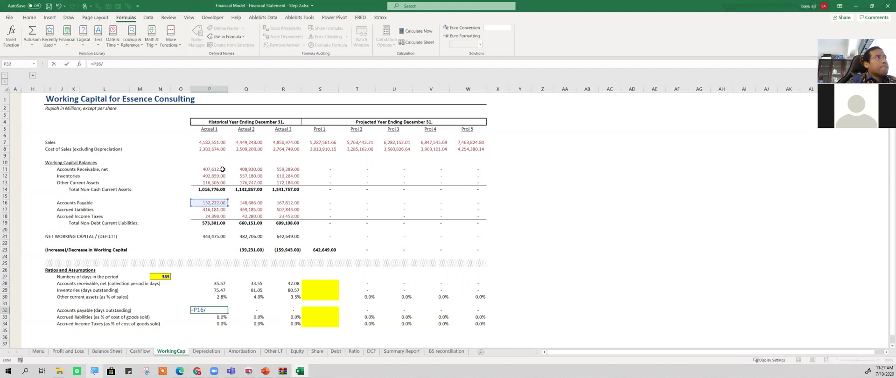
left_click(205, 149)
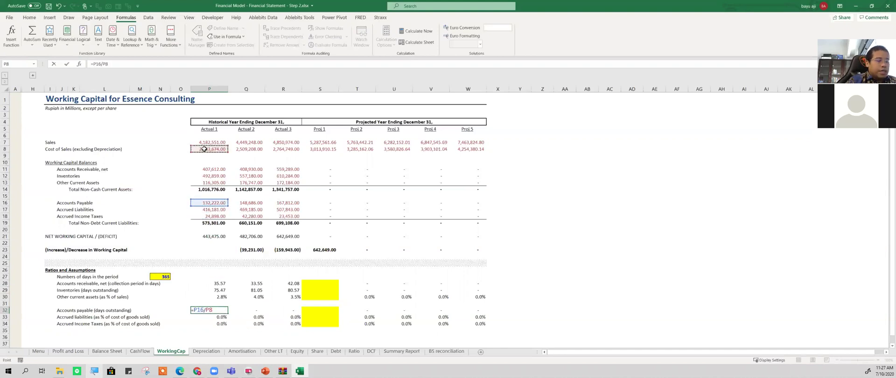
type("*")
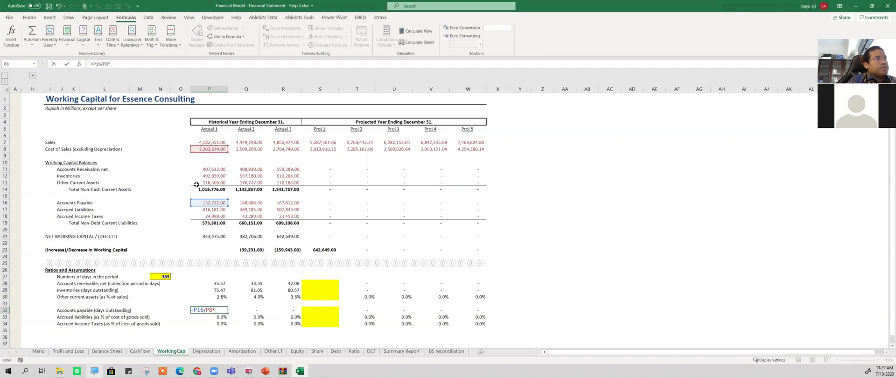
left_click(159, 276)
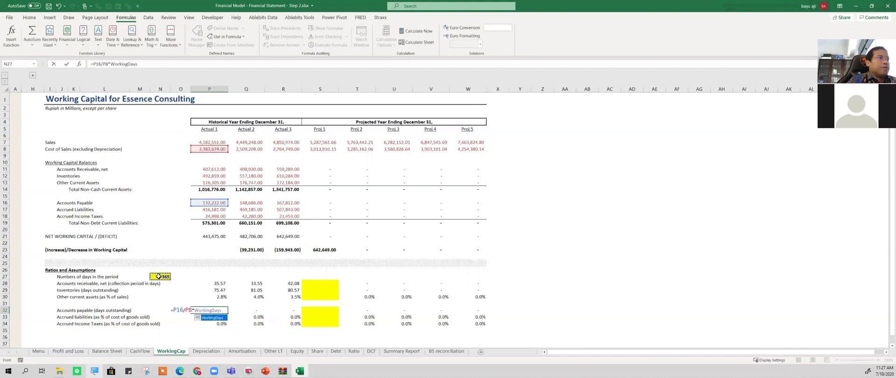
key("ctrl+Return")
- Fill the accounts payable days outstanding formula from P32 across Q32:R32
key("shift+Right")
key("shift+Right")
key("ctrl+r")
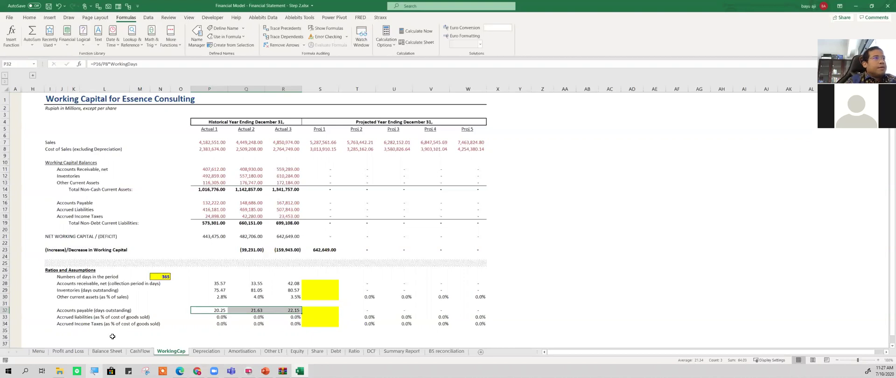
- Try to calculate the Actual 1 accrued liabilities percentage in P33 with the formula =P22/P8
left_click(221, 318)
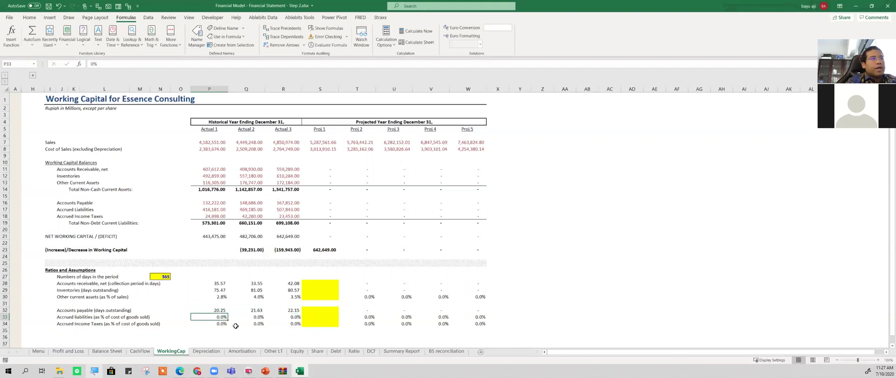
scroll(237, 329, "down", 1)
scroll(236, 330, "down", 1)
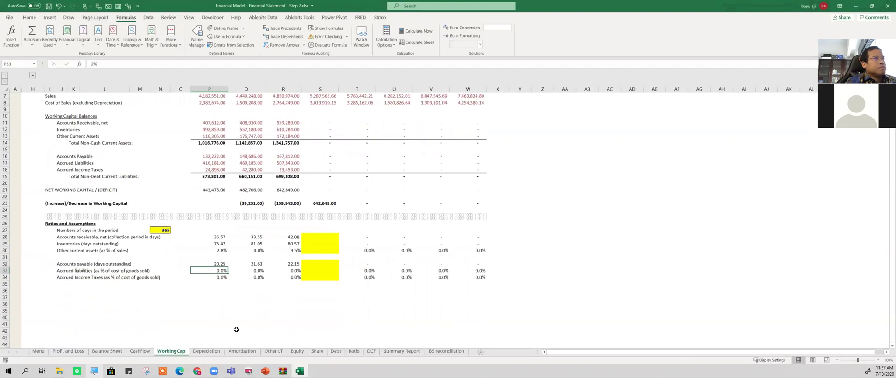
type("=")
key("Up")
key("Up")
key("Up")
key("Up")
key("Up")
key("Up")
key("Up")
key("Up")
key("Up")
key("Up")
key("Up")
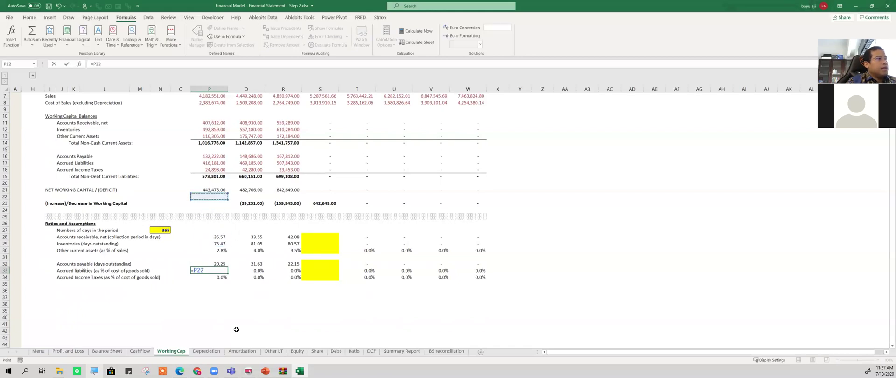
mouse_move(180, 371)
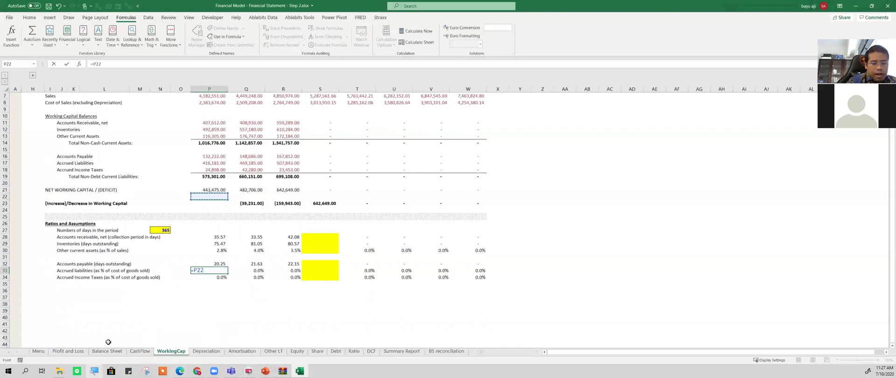
type("/")
key("Up")
key("Up")
key("Up")
key("Up")
key("Up")
key("Up")
key("Up")
key("Up")
key("Up")
key("Up")
key("Up")
key("Up")
key("Up")
key("Up")
key("Up")
key("Up")
key("Up")
key("Up")
key("Up")
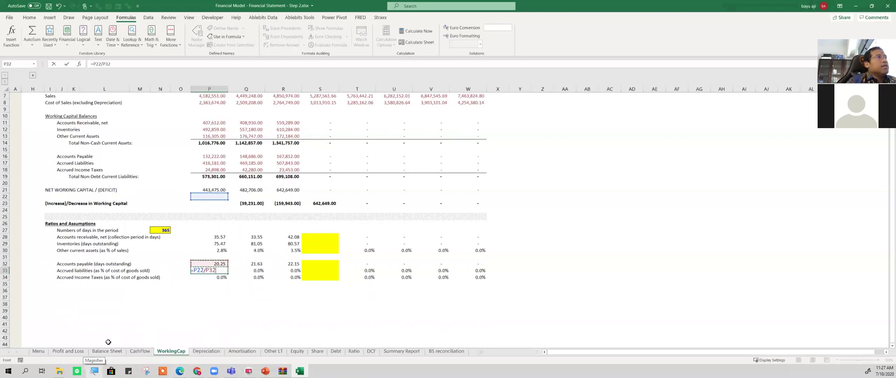
key("Up")
key("Up")
key("Up")
key("Up")
key("Up")
key("Up")
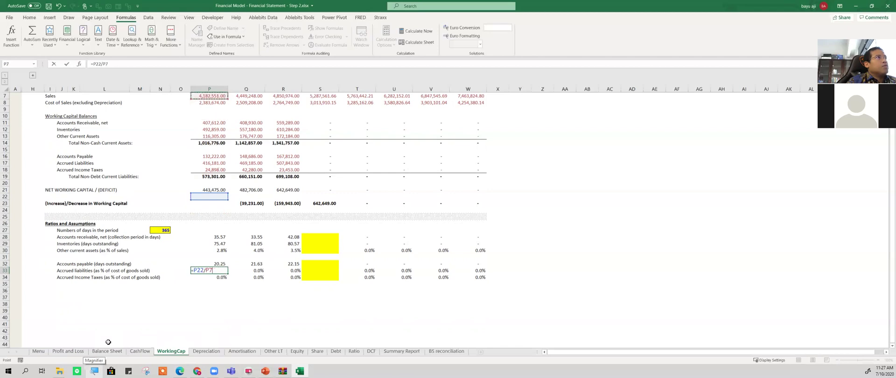
key("ctrl+Return")
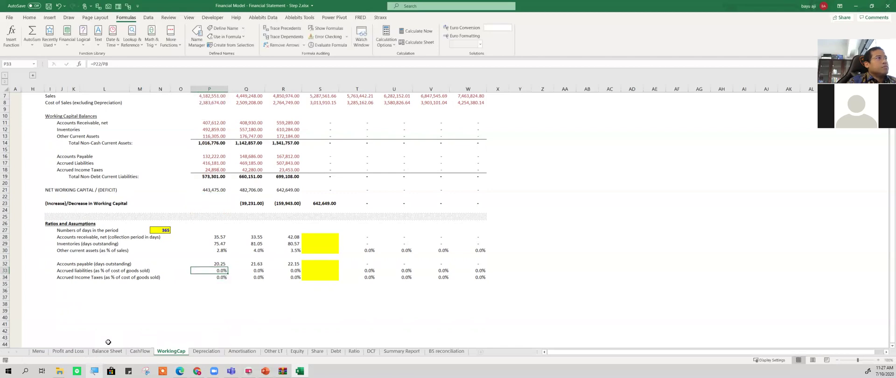
- Calculate the Actual 1 accrued liabilities percentage of cost of goods sold in P33 with the formula =P17/P8
type("=")
key("Up")
key("Up")
key("Up")
key("Up")
key("Up")
key("Up")
key("Up")
key("Up")
key("Up")
key("Up")
key("Up")
key("Up")
key("Up")
key("Up")
key("Up")
key("Up")
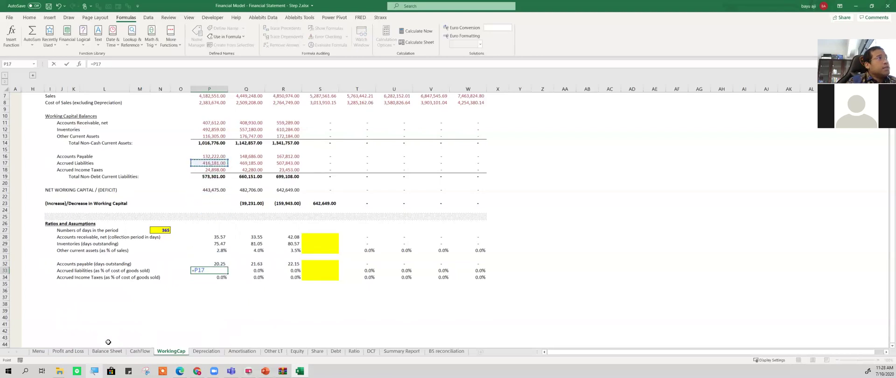
type("/")
key("Up")
key("Up")
key("Up")
key("Up")
key("Up")
key("Up")
key("Up")
key("Up")
key("Up")
key("Up")
key("Up")
key("Up")
key("Up")
key("Up")
key("Up")
key("Up")
key("Up")
key("Up")
key("Up")
key("Up")
key("Up")
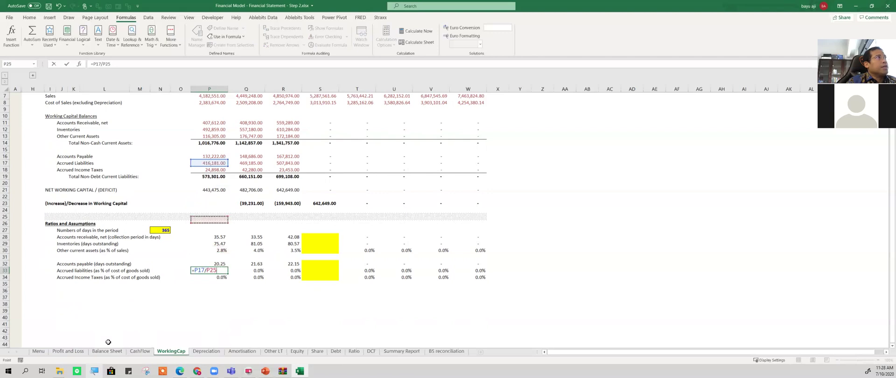
key("Up")
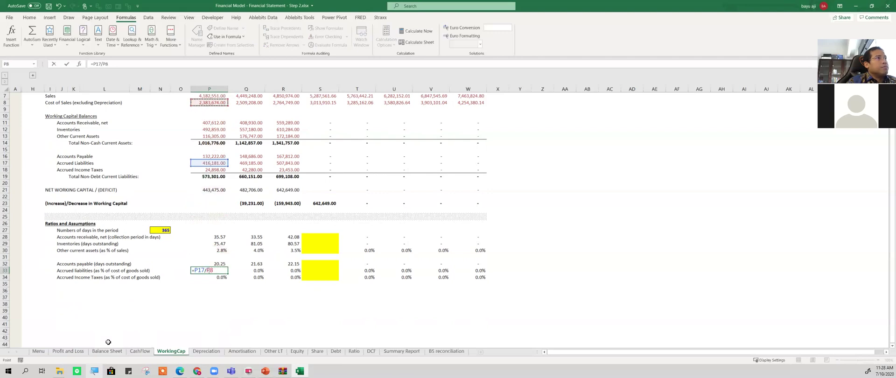
key("Return")
- Fill the accrued liabilities percentage formula from P33 across Q33:R33
key("Up")
key("shift+Right")
key("shift+Right")
key("ctrl+r")
- Calculate the Actual 1 accrued income taxes percentage of cost of goods sold in P34 with the formula =P18/P8
key("Down")
type("=")
key("Up")
key("Up")
key("Up")
key("Up")
key("Up")
key("Up")
key("Up")
key("Up")
key("Up")
key("Up")
key("Up")
key("Up")
key("Up")
key("Up")
key("Up")
key("Up")
type("/")
key("Up")
key("Up")
key("Up")
key("Up")
key("Up")
key("Up")
key("Up")
key("Up")
key("Up")
key("Up")
key("Up")
key("Up")
key("Up")
key("Up")
key("Up")
key("Up")
key("Up")
key("Up")
key("Up")
key("Up")
key("Up")
key("Up")
key("Up")
key("Up")
key("Up")
key("Up")
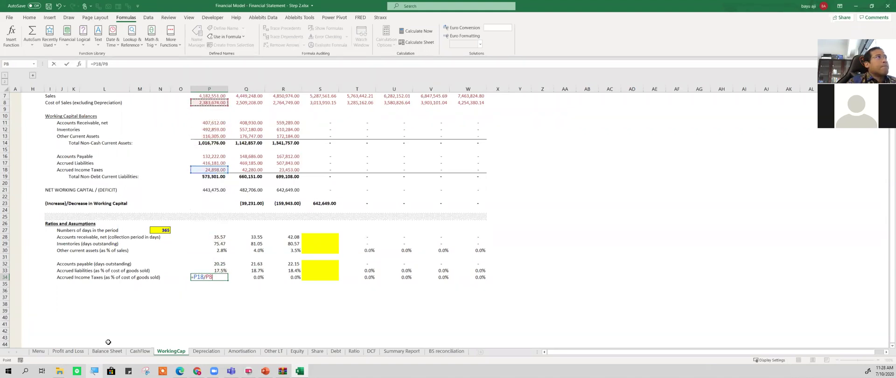
key("ctrl+Return")
- Fill the accrued income taxes percentage formula from P34 across Q34:R34
key("shift+Right")
key("shift+Right")
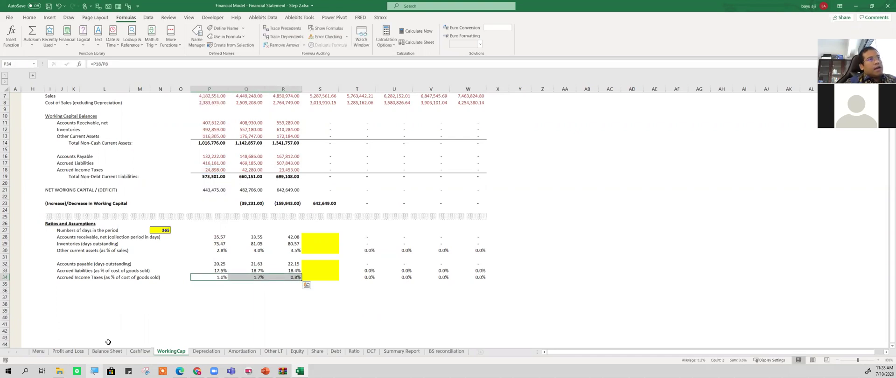
key("ctrl+r")
- Examine the Actual 3 receivable, inventory and payable days in column R as a basis for the projection assumptions
key("Up")
key("Up")
key("Right")
key("Up")
key("Up")
key("Up")
key("Right")
key("Right")
key("Up")
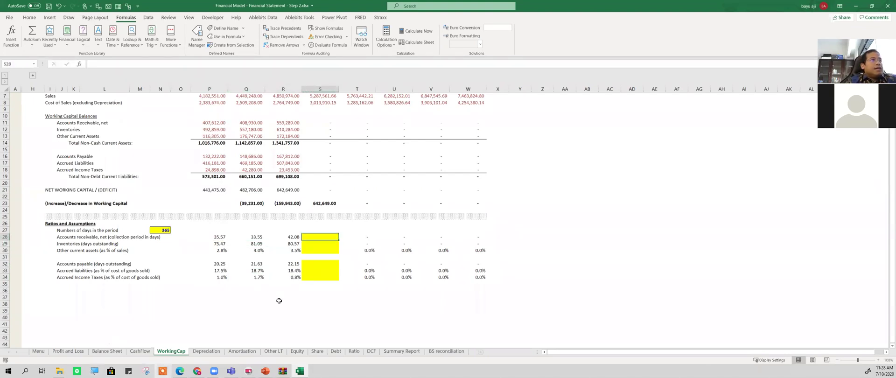
scroll(275, 298, "up", 3)
left_click(290, 285)
left_click(295, 291)
left_click(295, 283)
left_click_drag(294, 289, 294, 283)
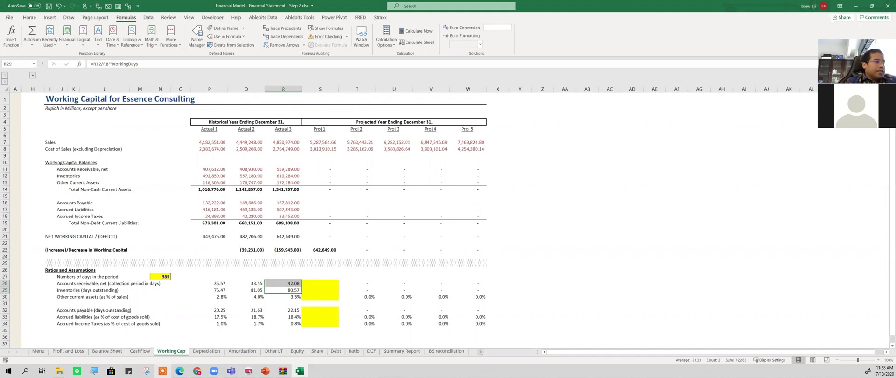
mouse_move(249, 372)
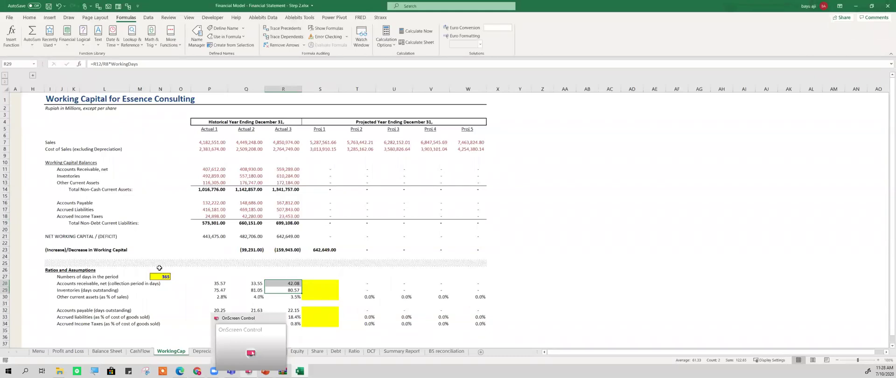
left_click(294, 283)
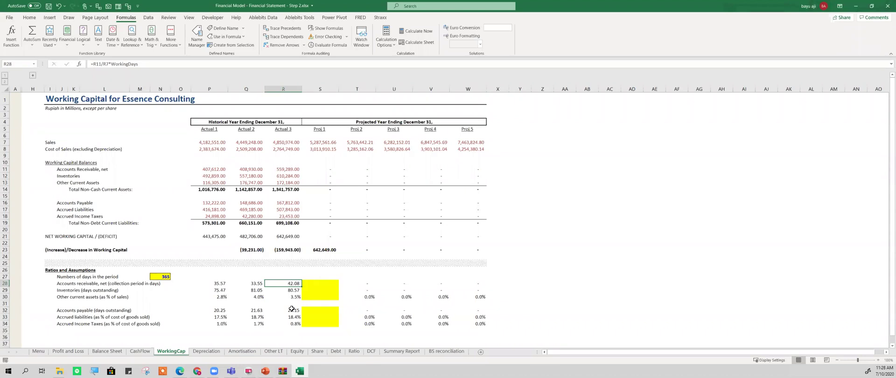
key("Down")
key("Down")
key("Down")
key("Down")
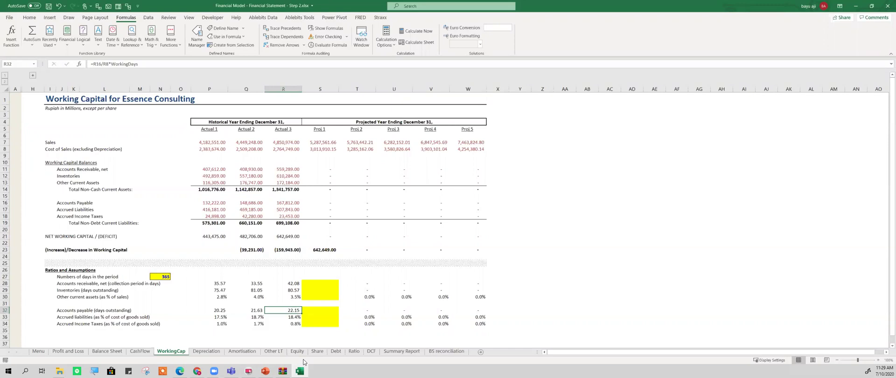
mouse_move(299, 371)
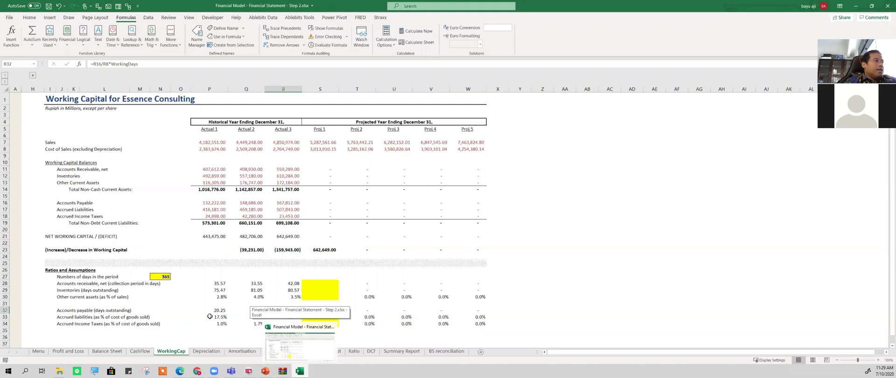
left_click(306, 284)
left_click(292, 283)
left_click(296, 303)
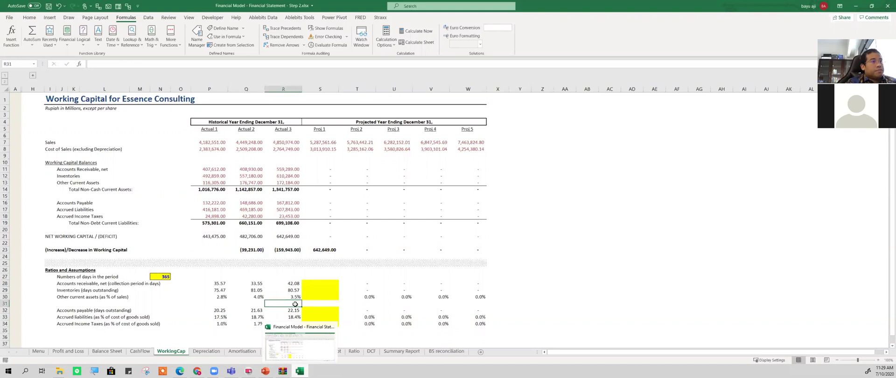
- Enter the Proj 1 current asset assumptions in S28:S30: 42 receivable days, 80 inventory days and 3.5% other current assets
left_click(320, 285)
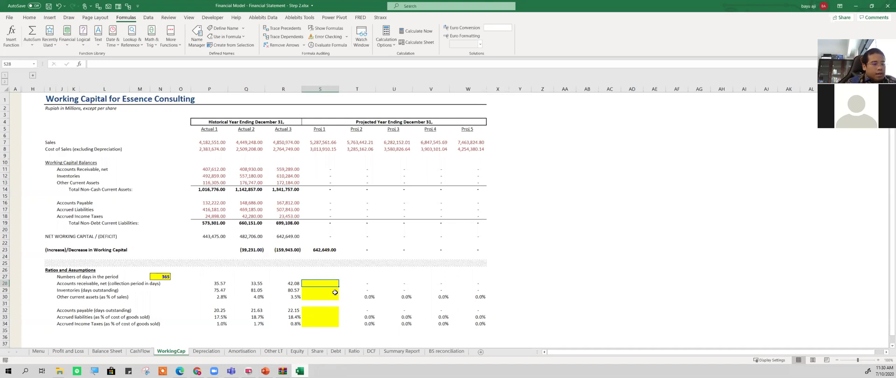
type("42")
key("Return")
key("Up")
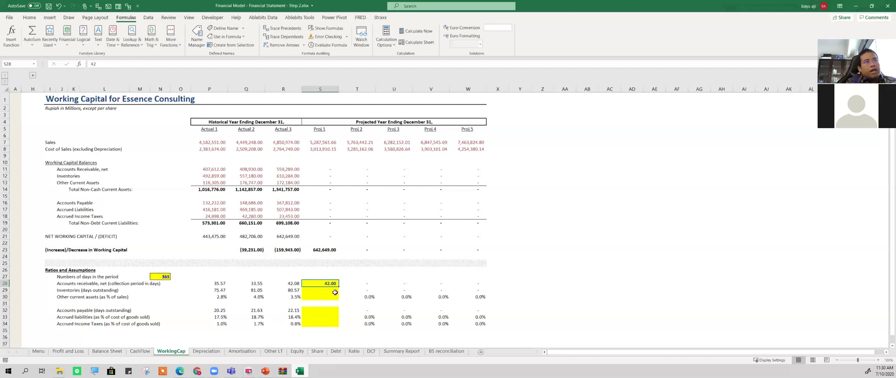
left_click(335, 291)
type("80")
key("Return")
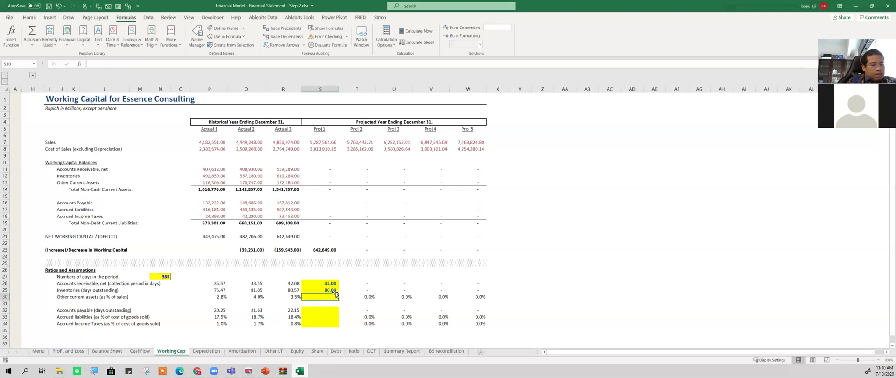
type("3.5%")
key("Return")
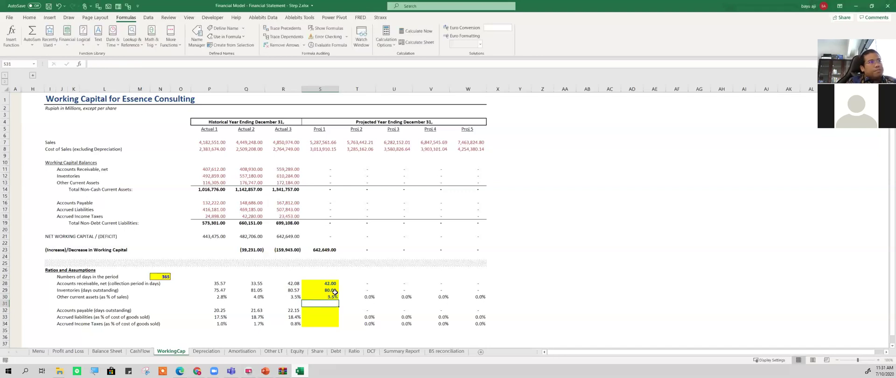
- Enter the Proj 1 liability assumptions in S32:S34: 22 payable days, 18.4% accrued liabilities and 1% accrued income taxes
key("Down")
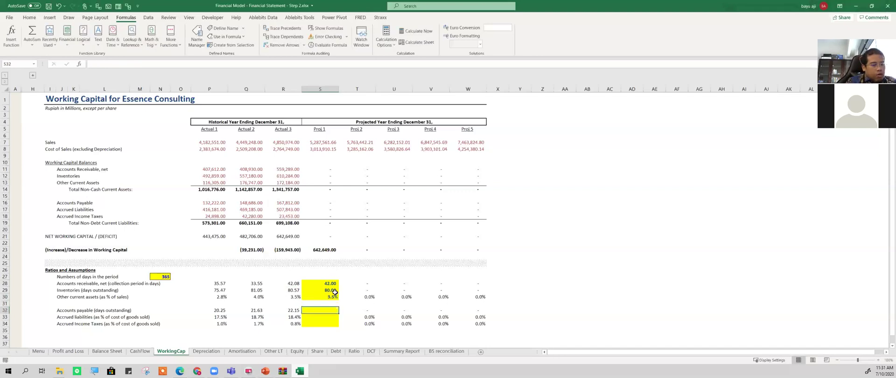
type("22")
key("Return")
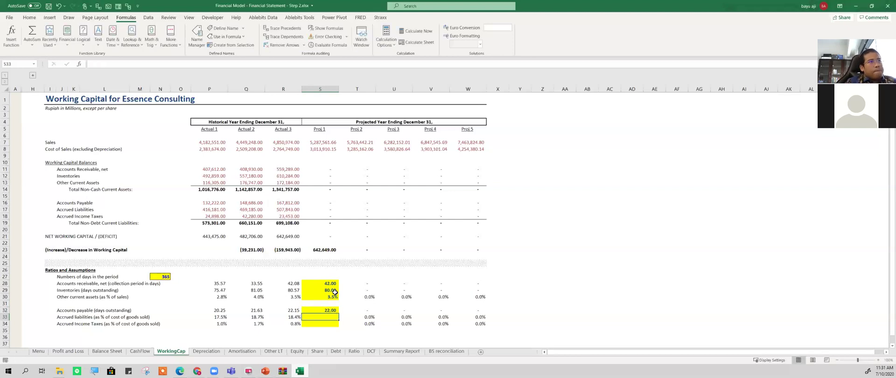
type("18.%")
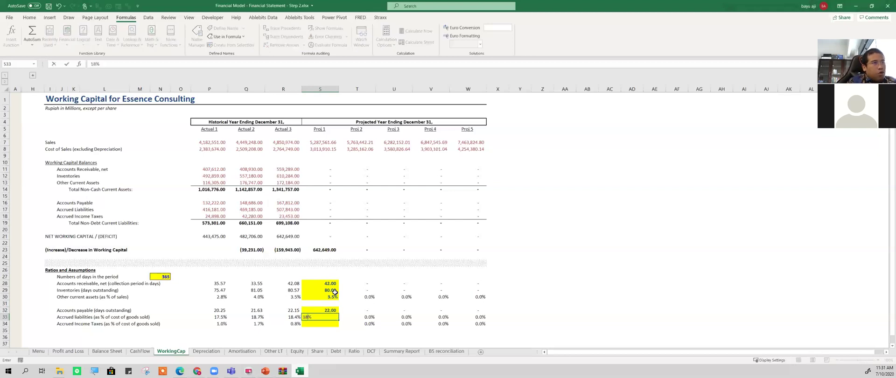
type("4")
key("Return")
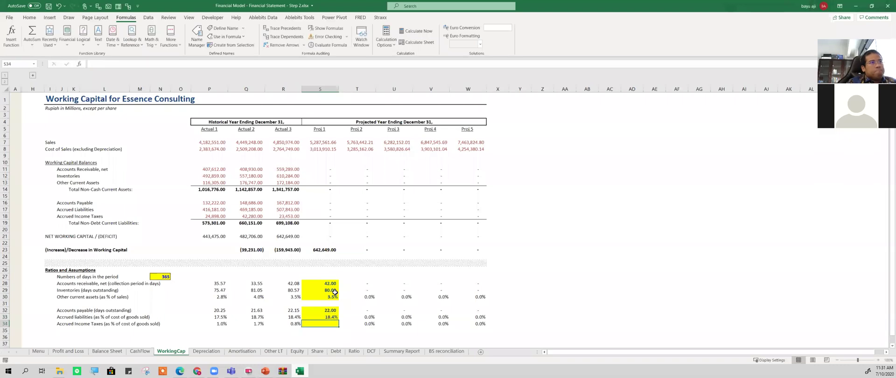
type("1%")
key("Return")
- Carry the current asset assumptions forward to Proj 2 through Proj 5 by entering =S28 across T28:W30
key("Up")
key("Up")
key("Up")
key("Up")
key("Up")
key("Up")
key("Up")
key("Right")
key("shift+Down")
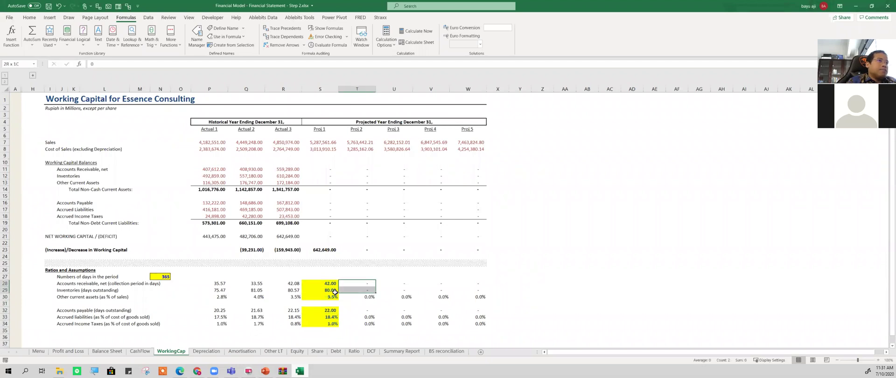
key("shift+Down")
key("shift+Right")
key("shift+Right")
key("shift+Right")
type("=")
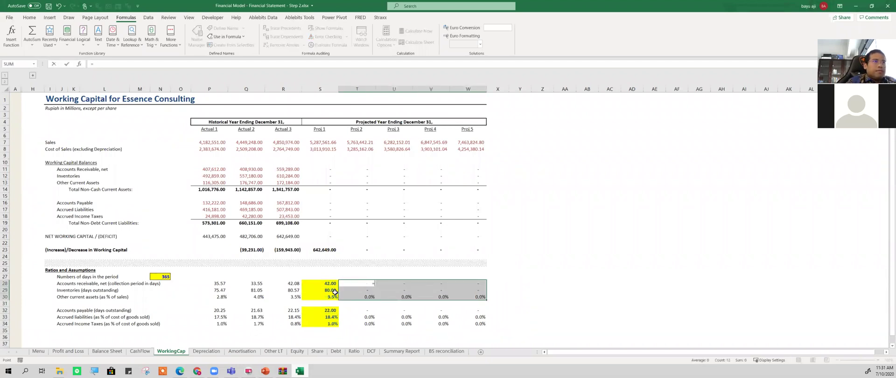
key("Left")
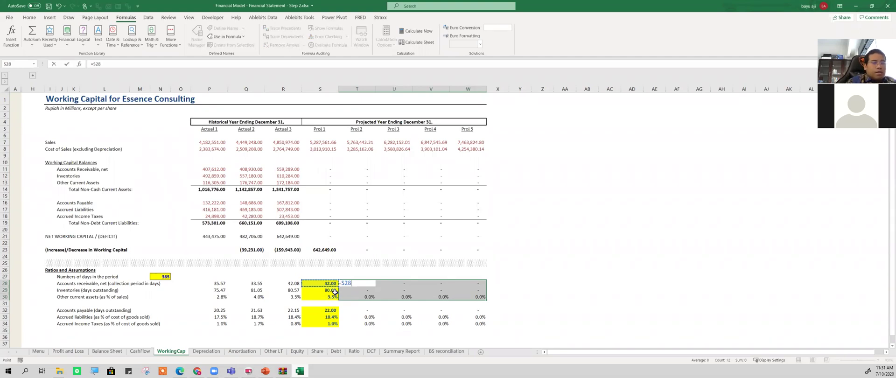
key("ctrl+Return")
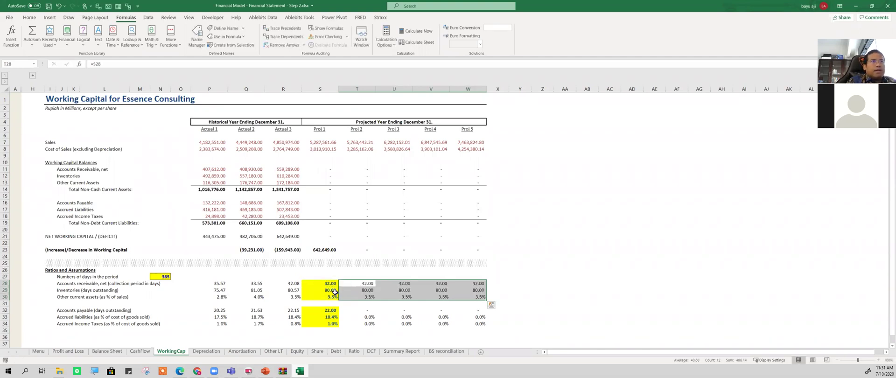
- Carry the liability assumptions forward to Proj 2 through Proj 5 by entering =S32 across T32:W34
key("Down")
key("Down")
key("Down")
key("Down")
key("shift+Down")
key("shift+Down")
key("shift+Right")
key("shift+Right")
key("shift+Right")
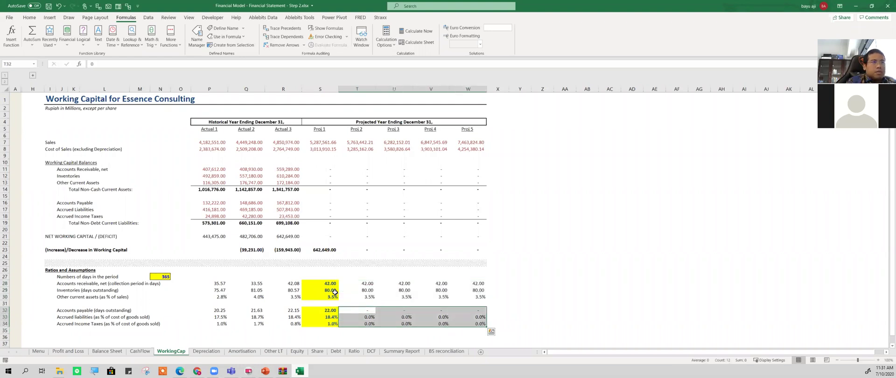
type("=")
key("Left")
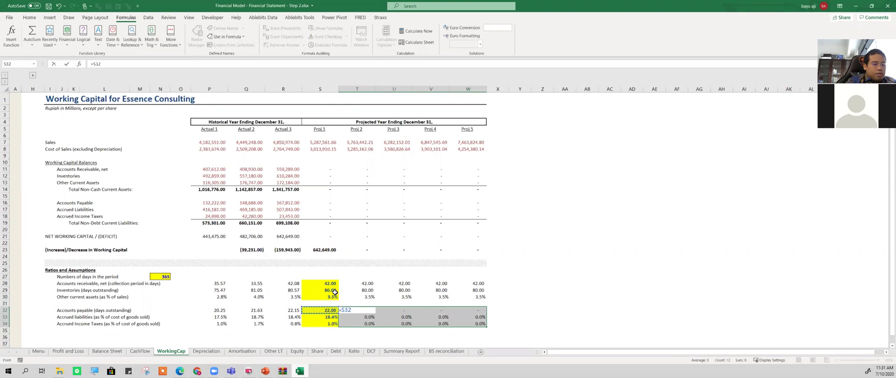
key("ctrl+Return")
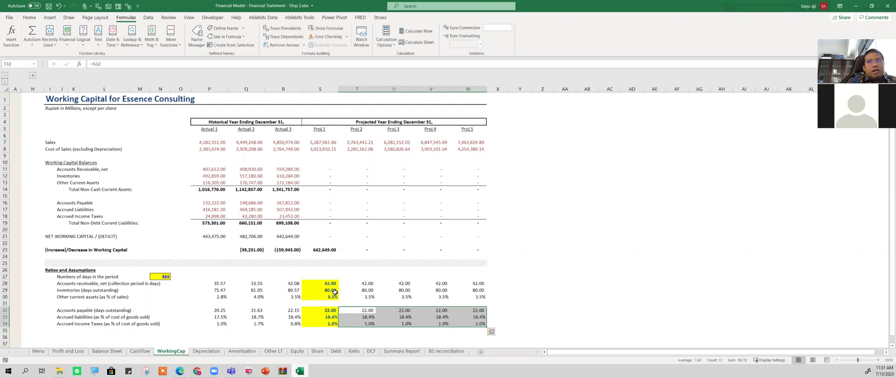
- Calculate Proj 1 accounts receivable in S11 from sales and collection days with =S7*S28/WorkingDays
left_click(318, 170)
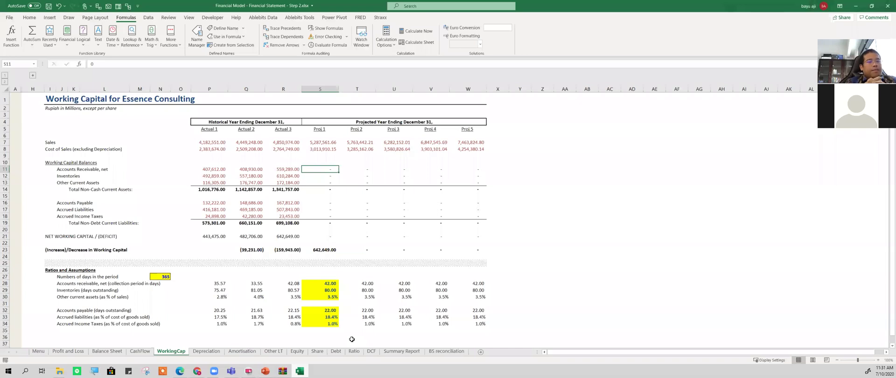
type("=")
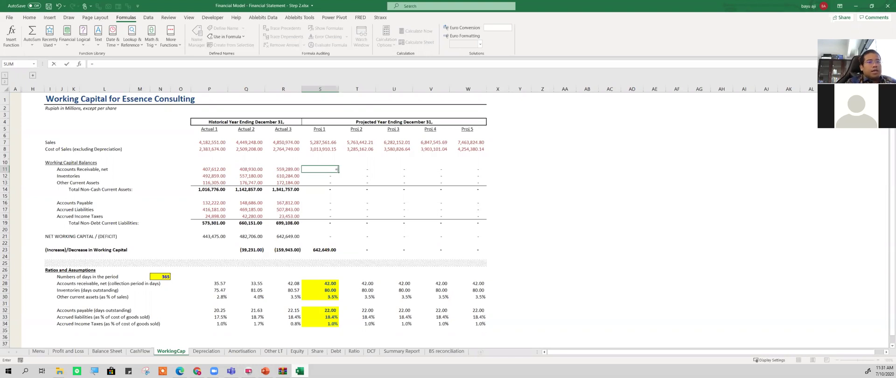
type("=")
key("BackSpace")
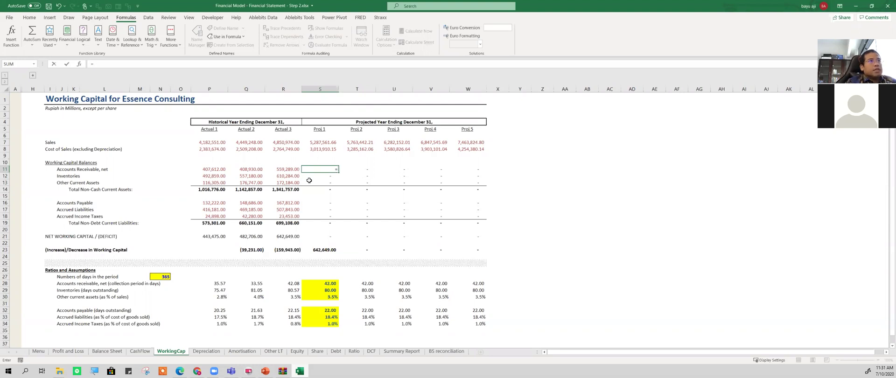
left_click(311, 142)
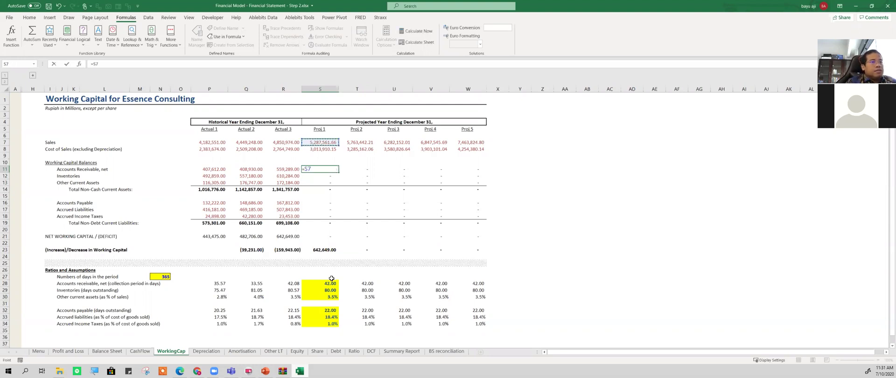
type("*")
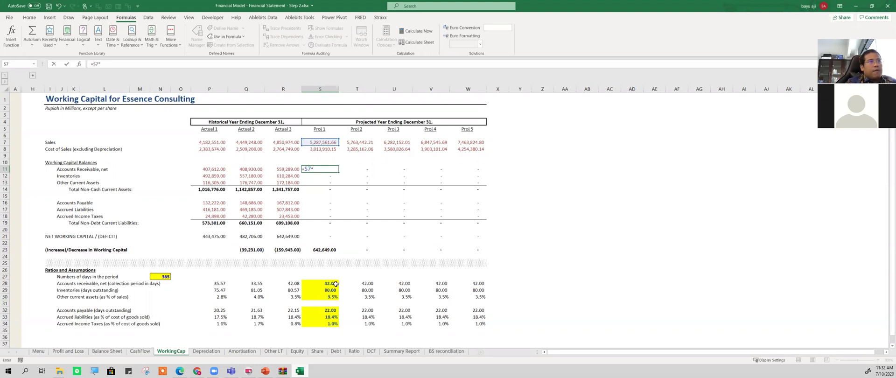
left_click(332, 283)
type("/")
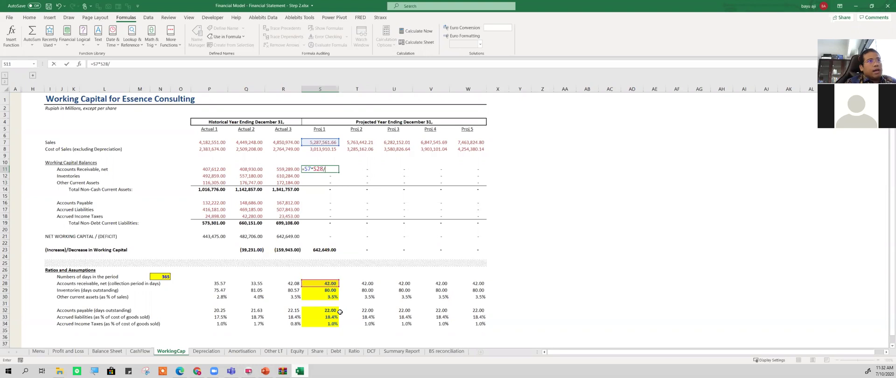
left_click(164, 277)
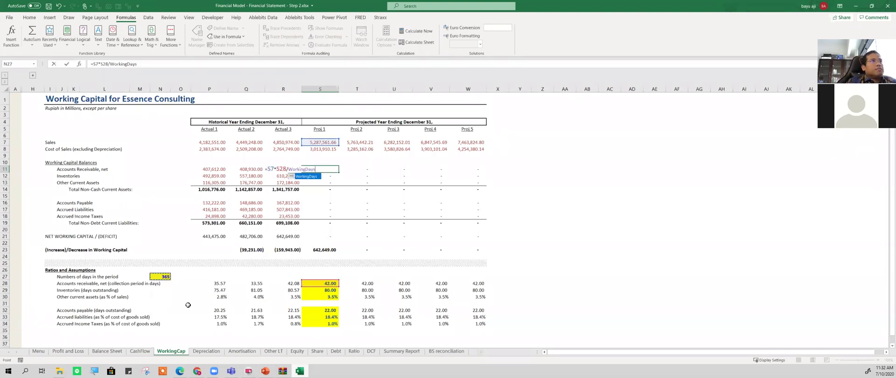
key("ctrl+Return")
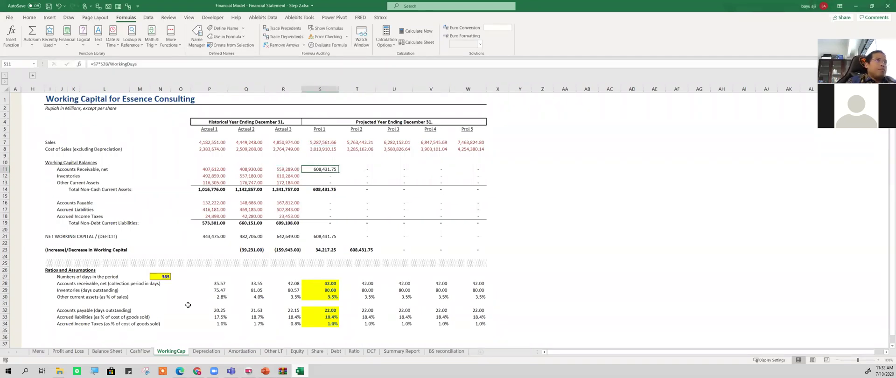
key("Left")
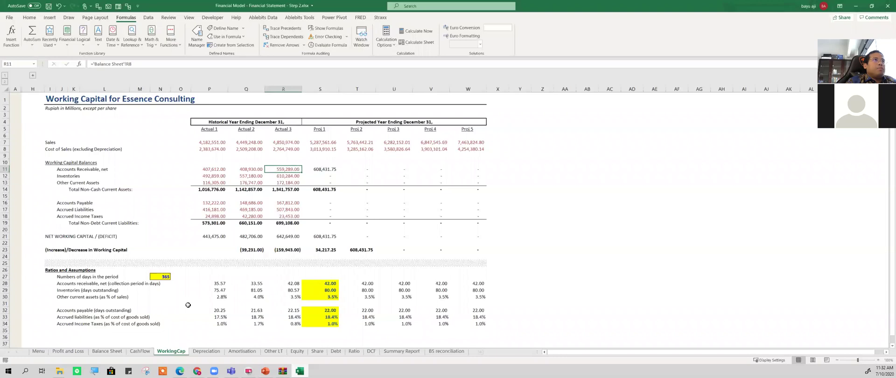
key("Right")
key("Left")
key("Right")
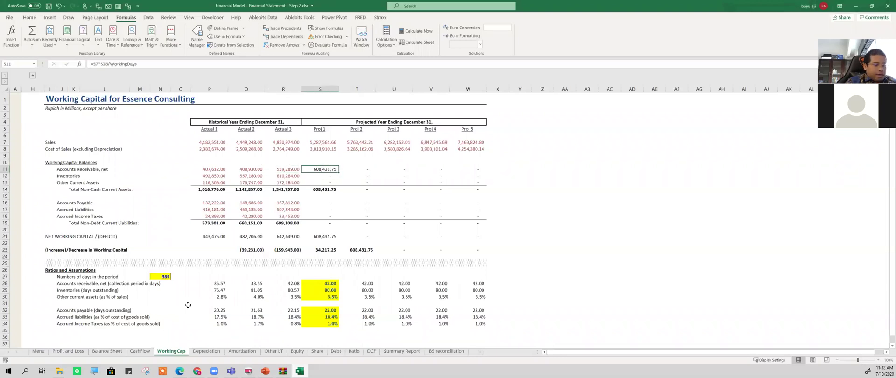
key("shift+Right")
key("shift+Right")
key("shift+Right")
key("shift+Left")
key("shift+Left")
key("shift+Left")
- Calculate Proj 1 inventories in S12 from cost of sales and inventory days with =S8*S29/WorkingDays
key("Down")
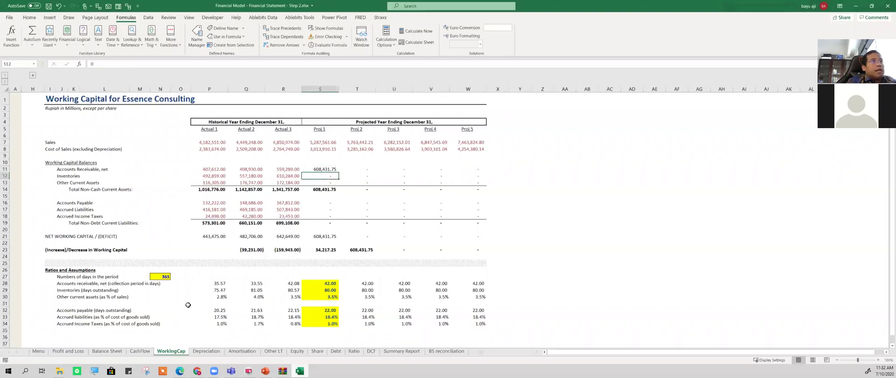
type("=")
key("Up")
key("Up")
key("Up")
key("Up")
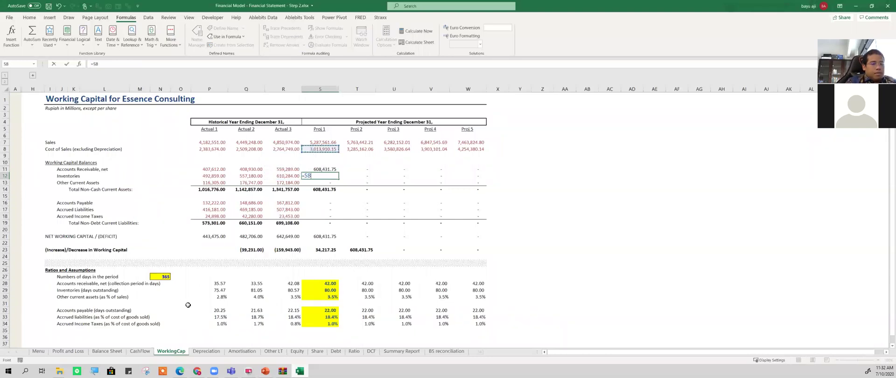
type("*")
key("Down")
key("Down")
key("Down")
key("Down")
key("Down")
key("Down")
key("Down")
key("Down")
key("Down")
key("Down")
key("Down")
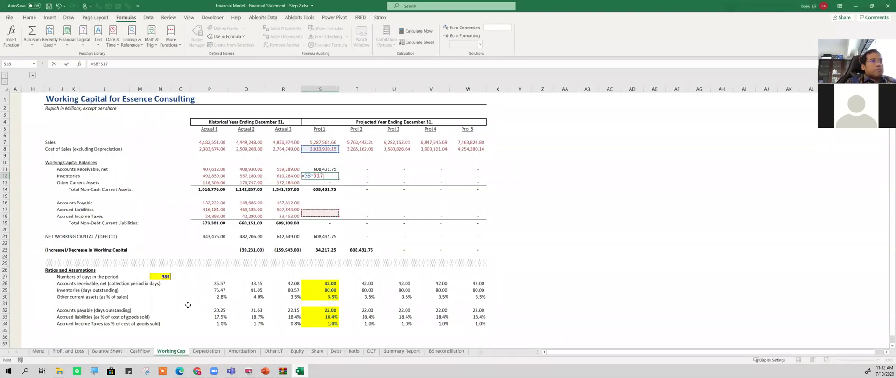
key("Down")
key("Down")
key("Down")
key("Down")
key("Down")
key("Down")
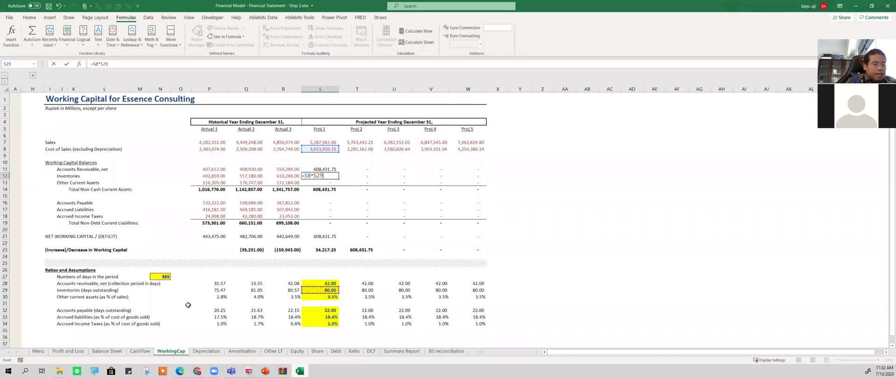
type("/")
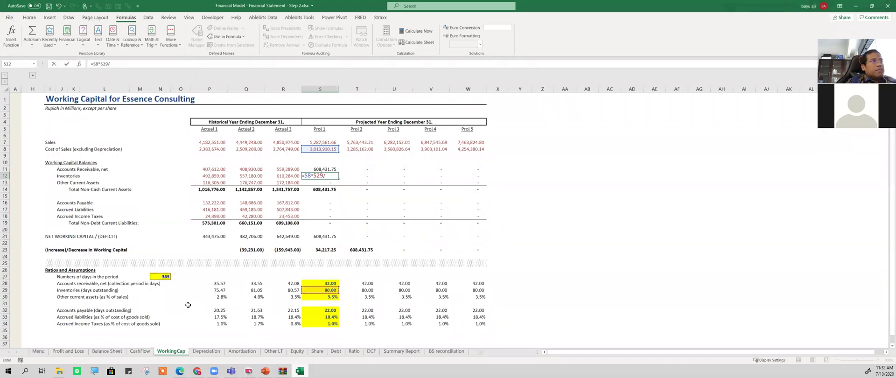
left_click(165, 276)
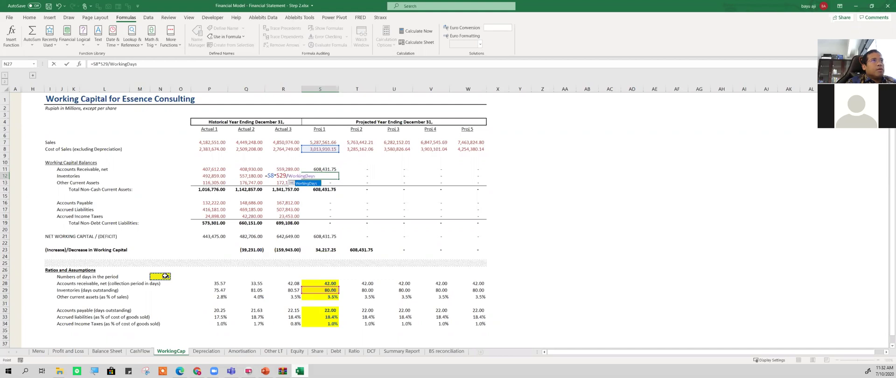
key("Return")
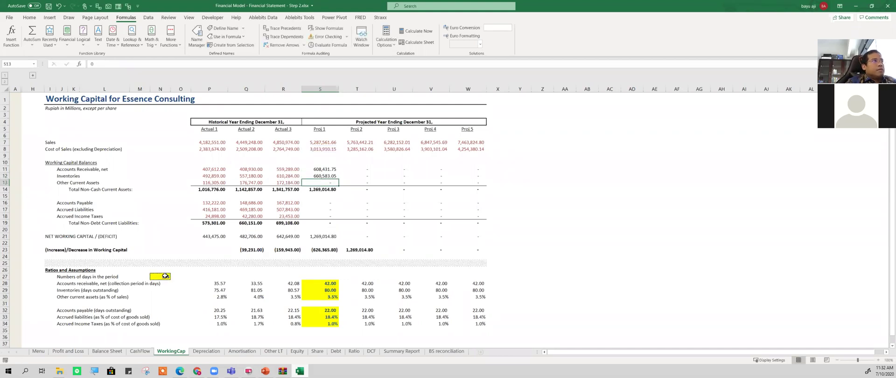
- Calculate Proj 1 other current assets in S13 as a percentage of sales with =S7*S30
type("=")
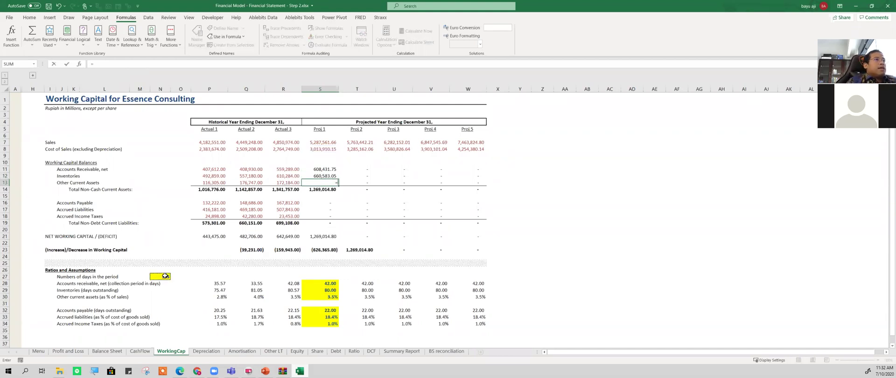
left_click(320, 143)
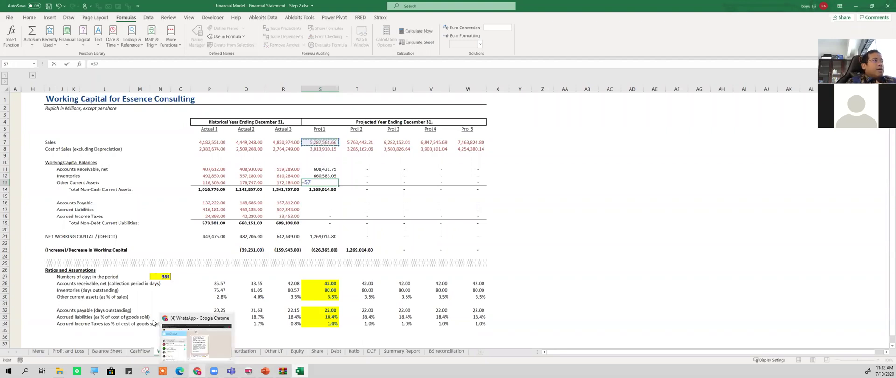
type("*")
left_click(320, 297)
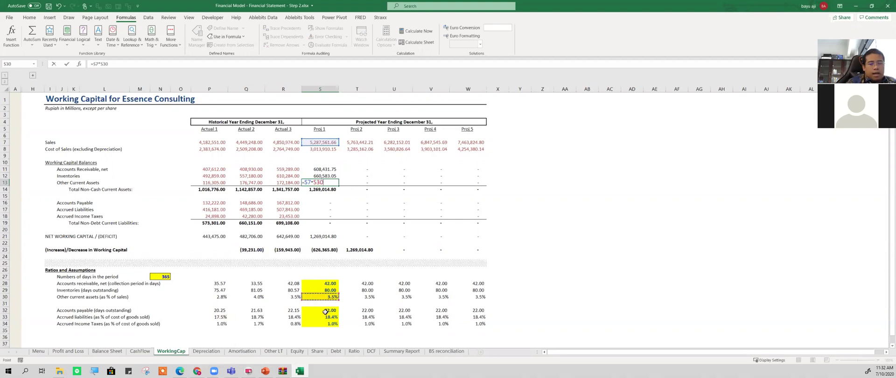
key("Return")
- Calculate Proj 1 accounts payable in S16 from cost of sales and payable days with =S8*S32/WorkingDays
key("Down")
key("Down")
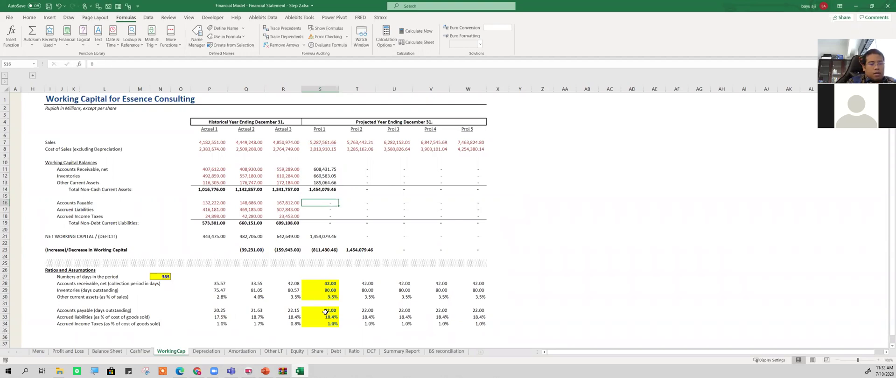
type("=")
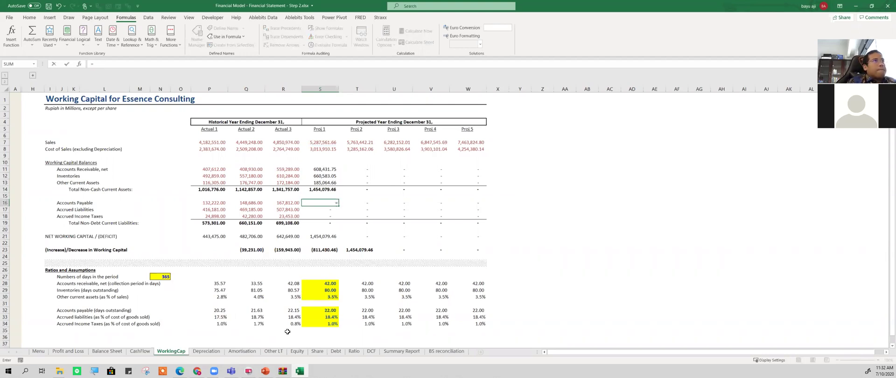
left_click(323, 149)
type("*")
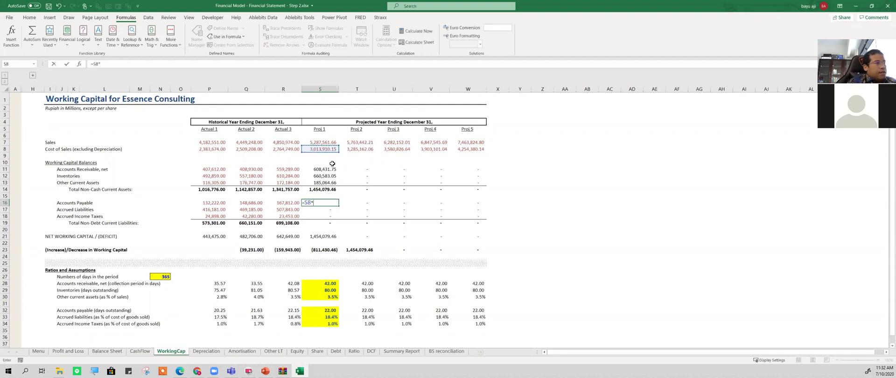
left_click(327, 311)
type("/")
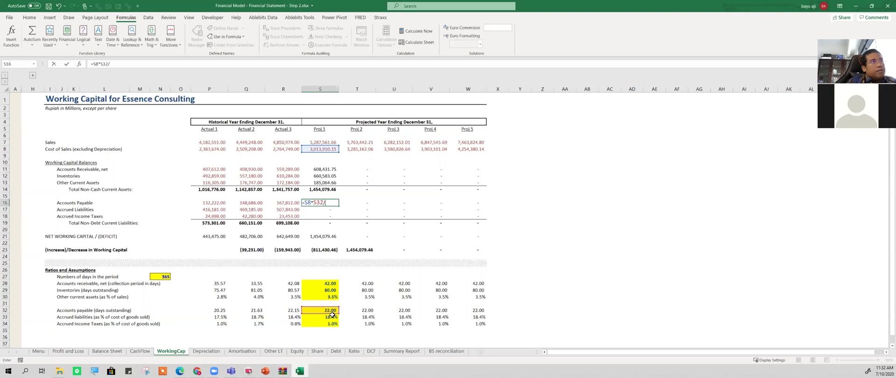
left_click(169, 277)
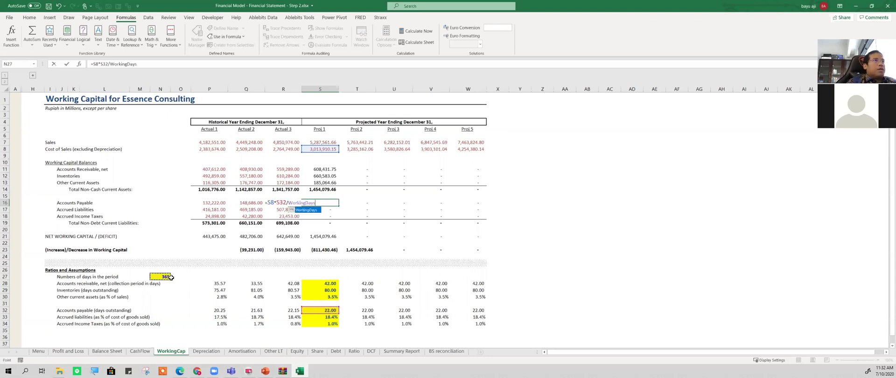
key("ctrl+Return")
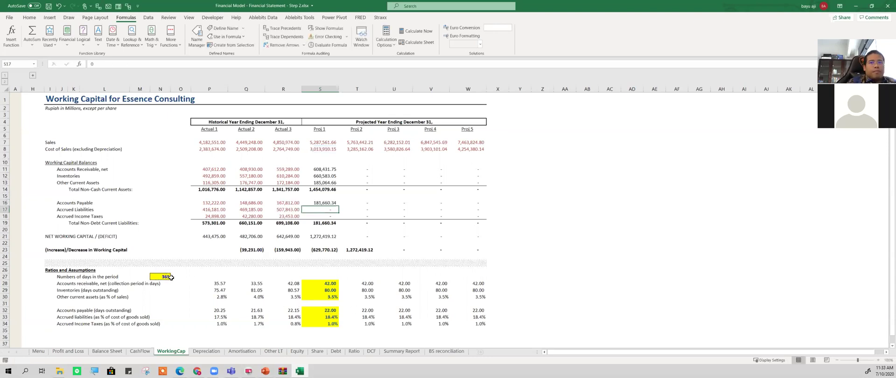
- Calculate Proj 1 accrued liabilities in S17 as a percentage of cost of sales with =S33*S8
key("Down")
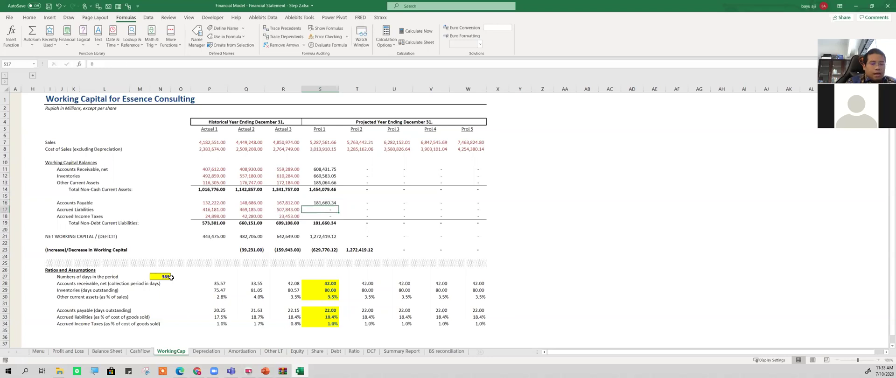
type("=")
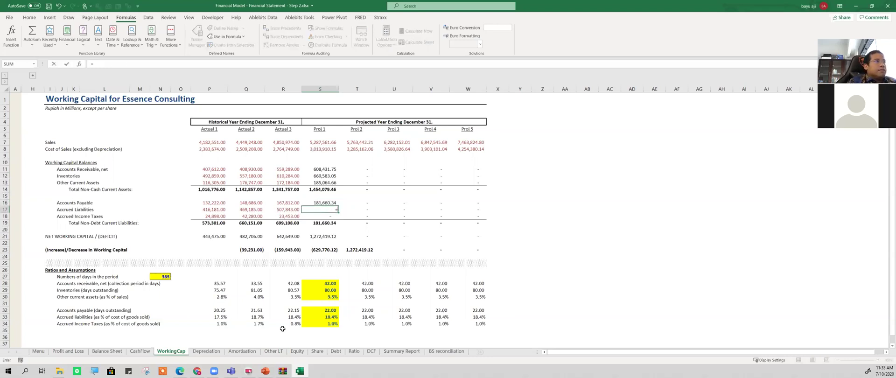
left_click(334, 317)
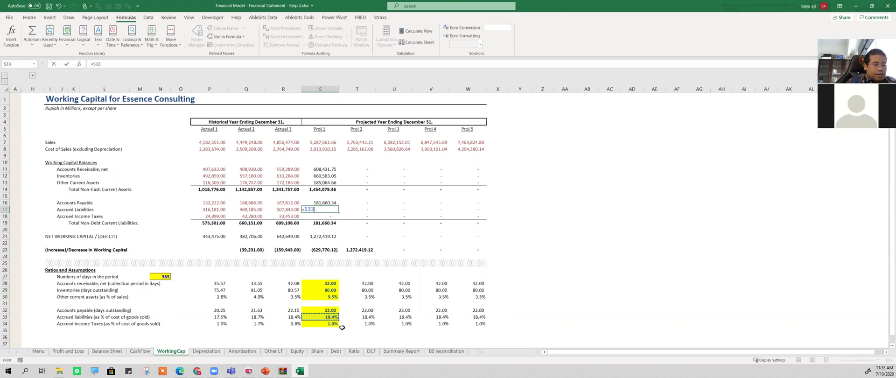
type("*")
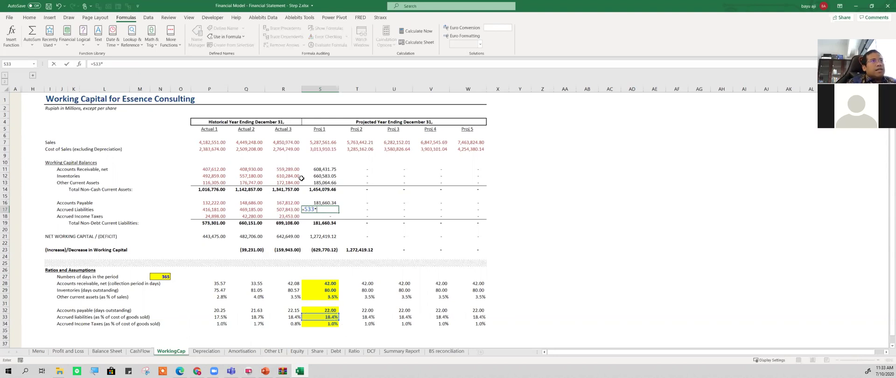
left_click(322, 147)
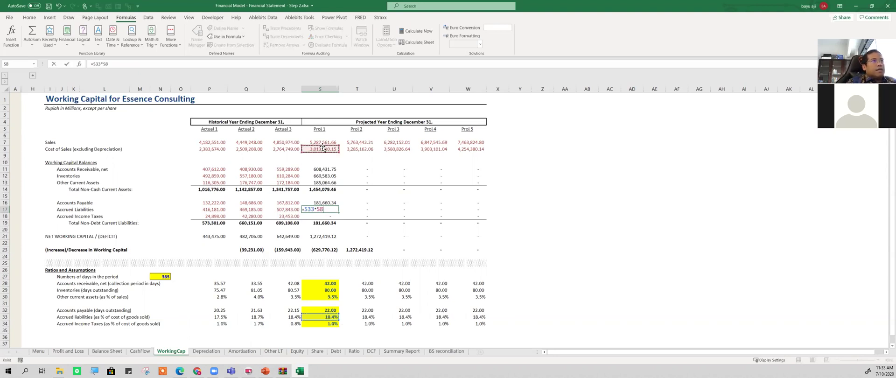
key("Return")
- Calculate Proj 1 accrued income taxes in S18 as a percentage of cost of sales with =S34*S8
type("=")
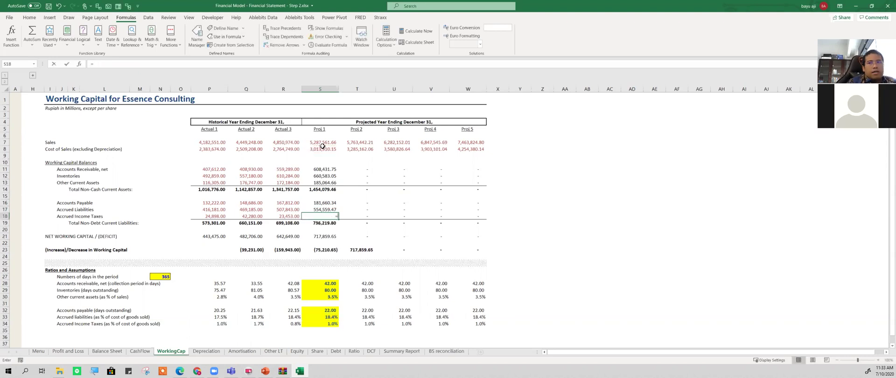
left_click(328, 323)
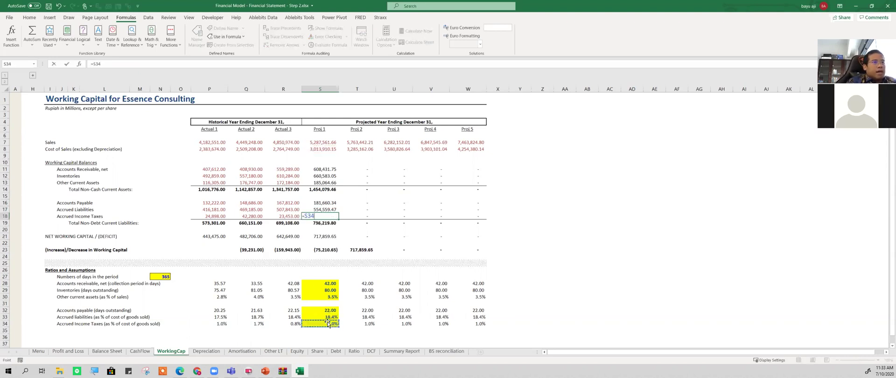
type("*")
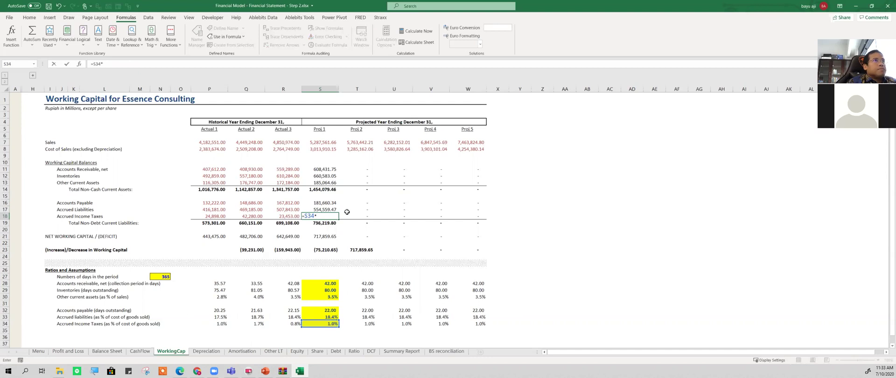
left_click(326, 148)
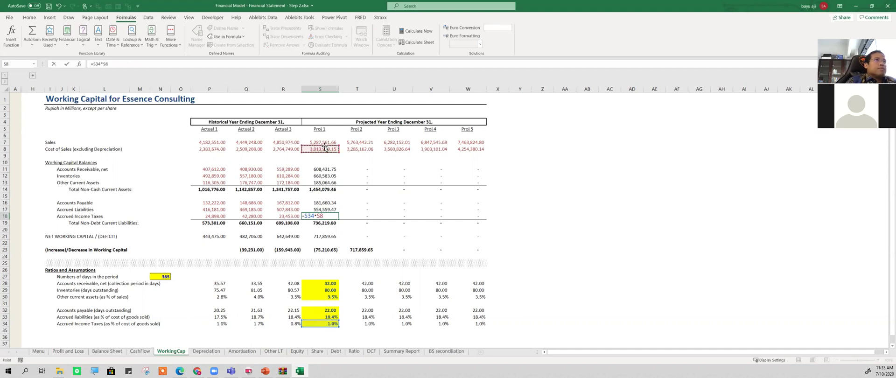
key("Return")
- Fill the Proj 1 working capital formulas in rows 11 to 21 across to Proj 5 (S11:W21)
key("Up")
key("Up")
key("Up")
key("Up")
key("Up")
key("Up")
key("Up")
key("Up")
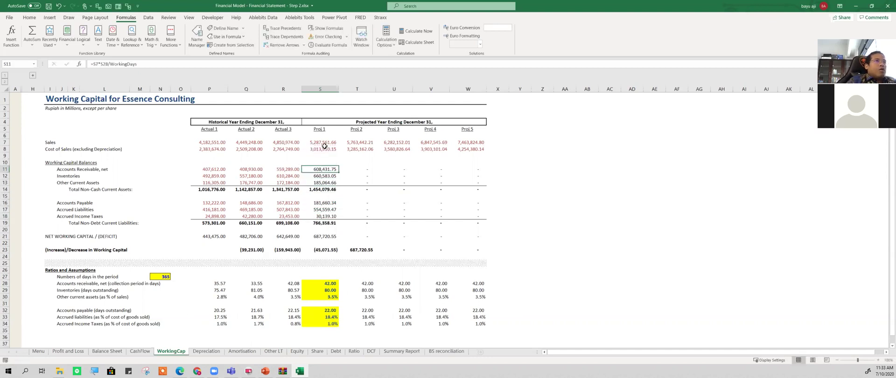
key("shift+Down")
key("shift+Down")
key("shift+Down")
key("shift+Down")
key("shift+Down")
key("shift+Down")
key("shift+Down")
key("shift+Down")
key("shift+Down")
key("shift+Down")
key("shift+Right")
key("shift+Right")
key("shift+Right")
key("shift+Right")
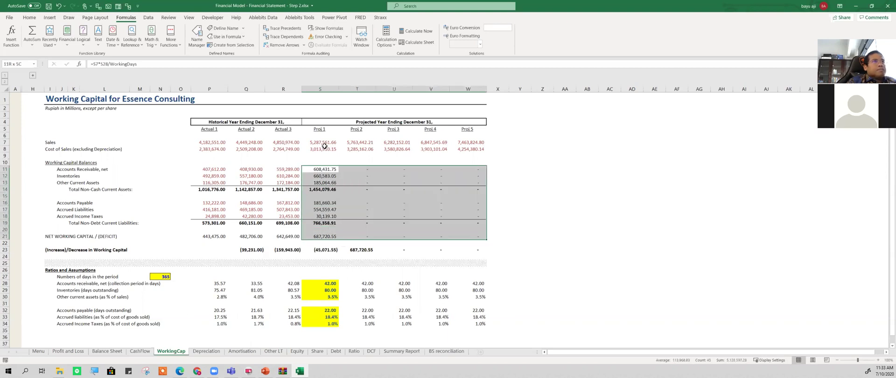
key("shift+Up")
key("shift+Up")
key("shift+Down")
key("shift+Down")
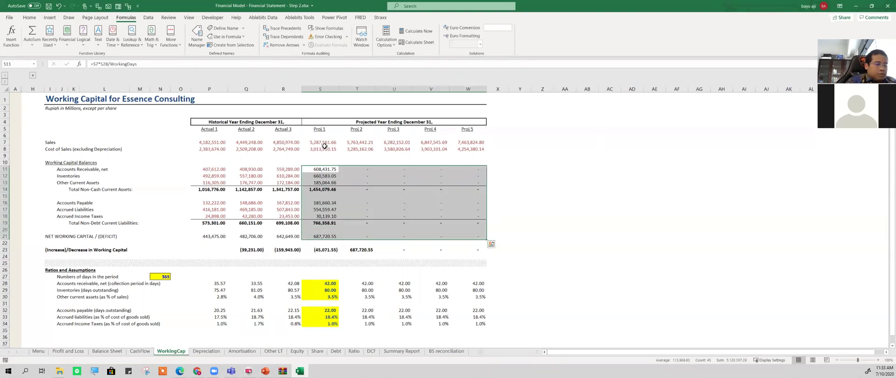
key("ctrl+r")
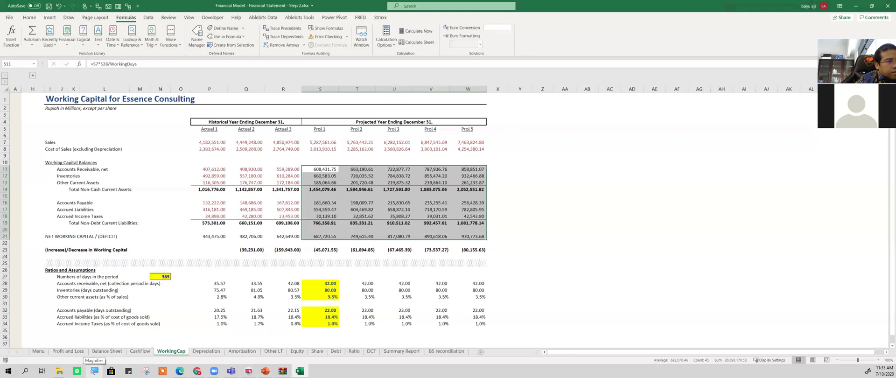
- Switch to the PowerPoint presentation, go back to the Working Capital flow diagram to examine its statement links, and return to Excel
key("alt+Tab")
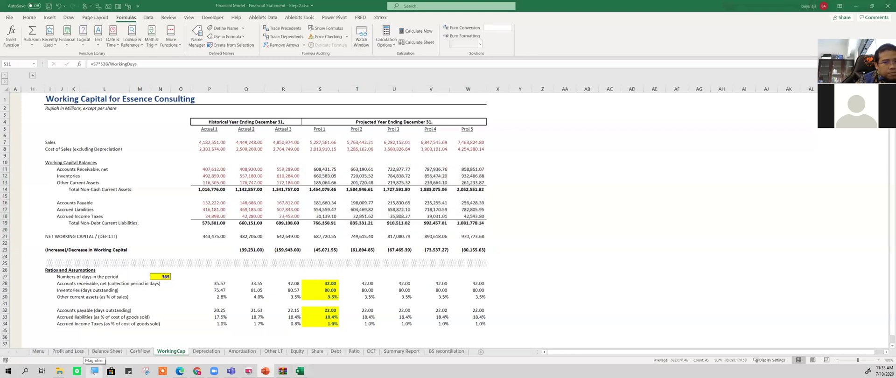
key("alt+Tab")
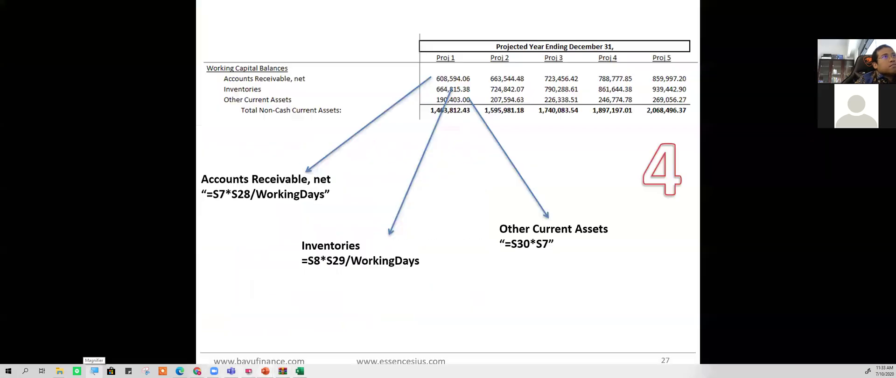
key("Left")
key("Left")
key("Left")
key("Right")
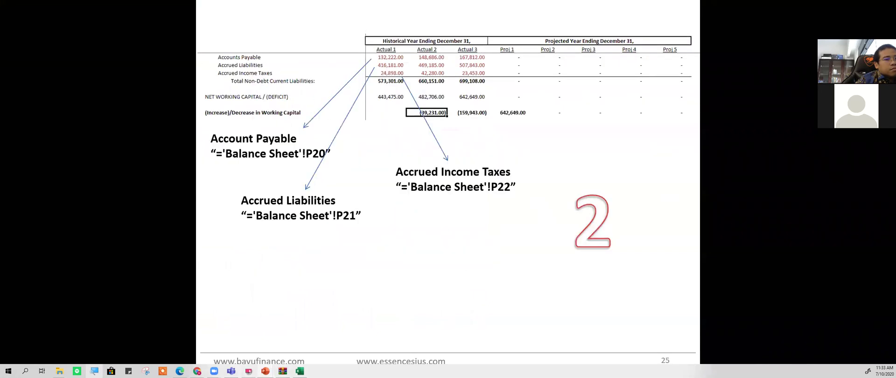
key("Left")
key("Left")
key("Left")
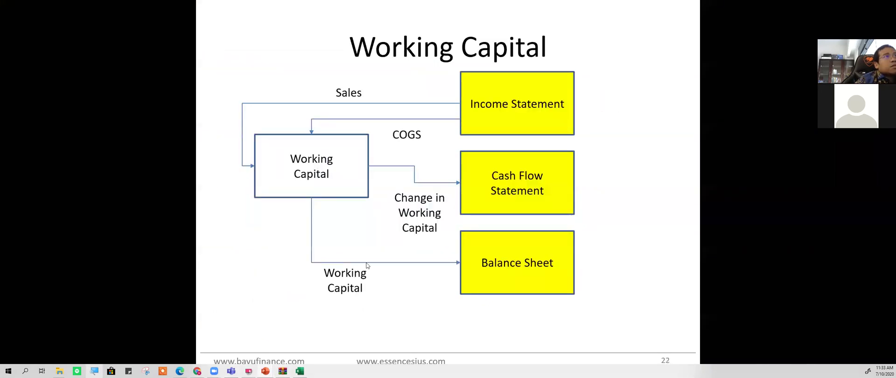
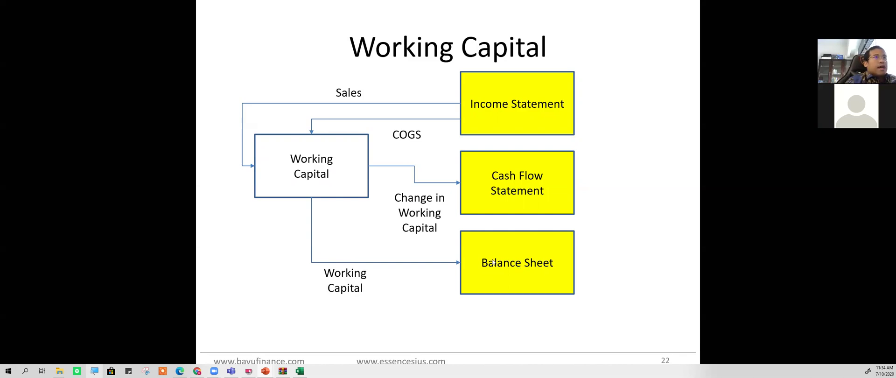
key("alt+Tab")
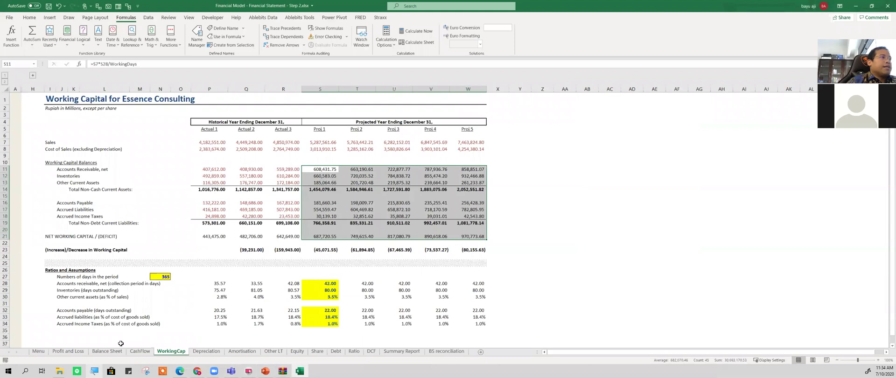
- Open a second window of the workbook and view both side by side, with Balance Sheet in one and WorkingCap in the other
left_click(290, 196)
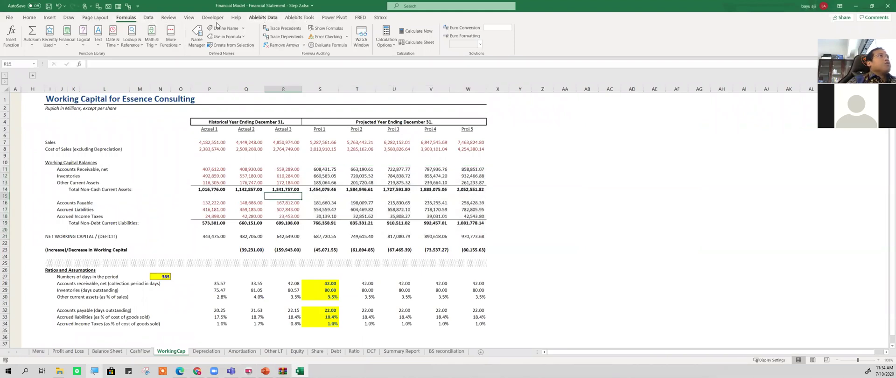
left_click(189, 17)
left_click(201, 36)
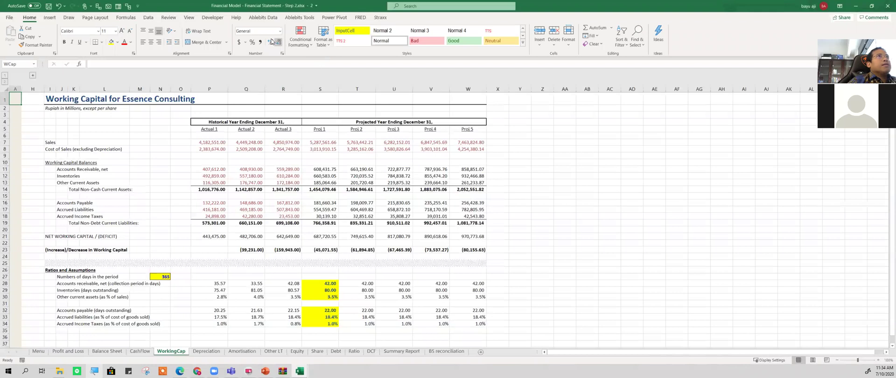
left_click(189, 17)
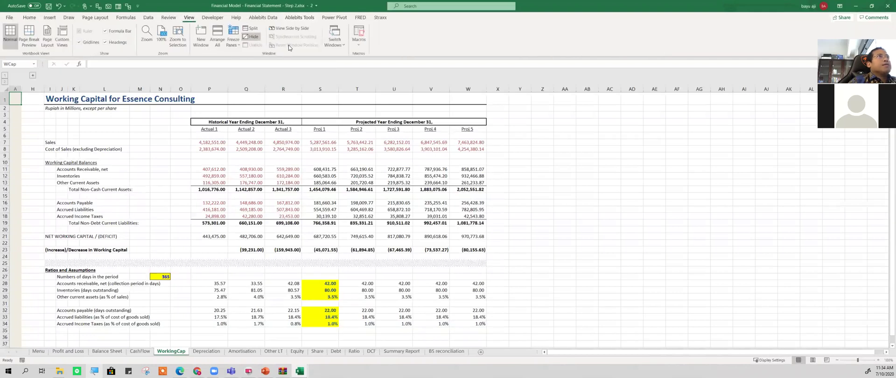
left_click(292, 28)
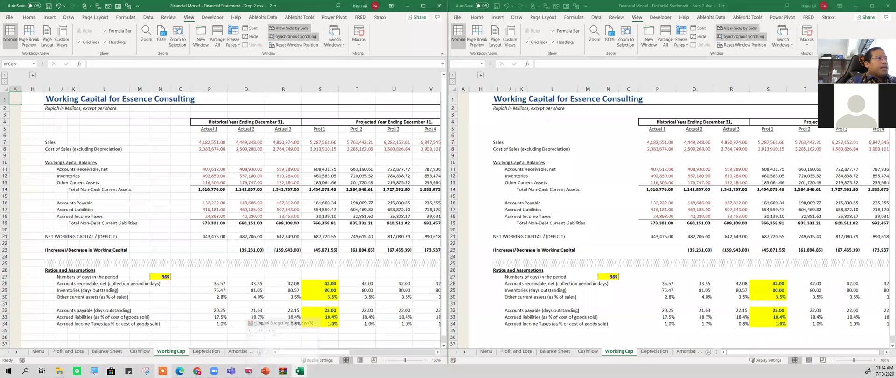
left_click(107, 351)
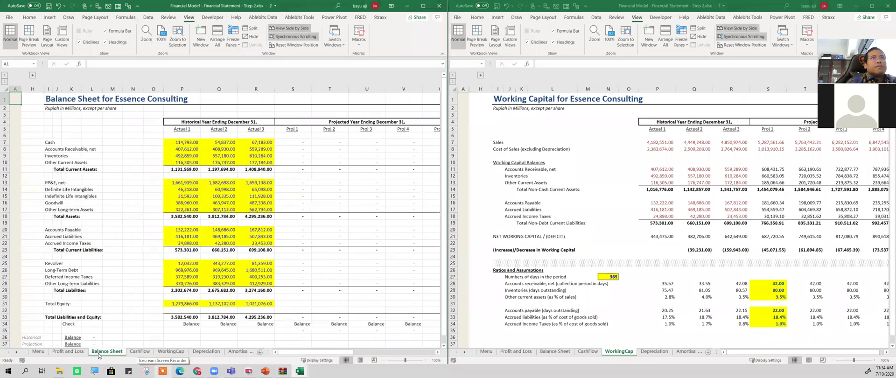
left_click(631, 352)
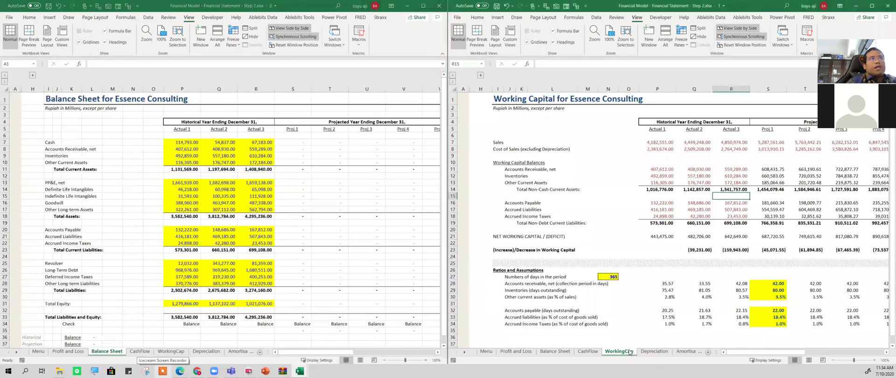
- Copy the projected receivables, inventories and other current assets from WorkingCap S11:W13 and paste them as links at Balance Sheet S8
left_click(179, 143)
left_click(192, 148)
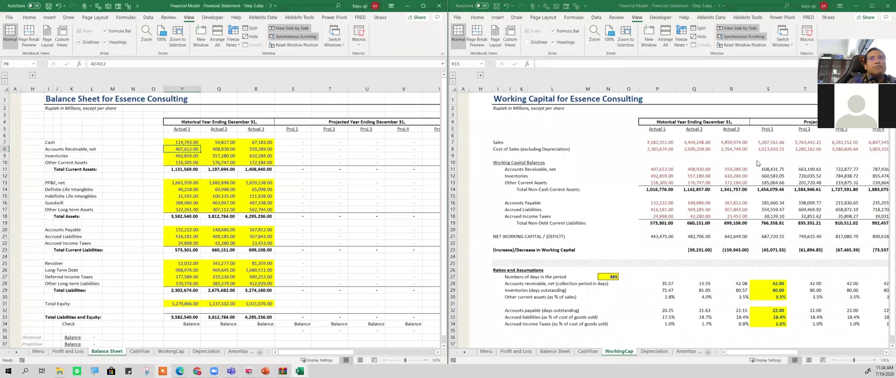
left_click(773, 169)
left_click_drag(773, 168, 863, 176)
right_click(860, 178)
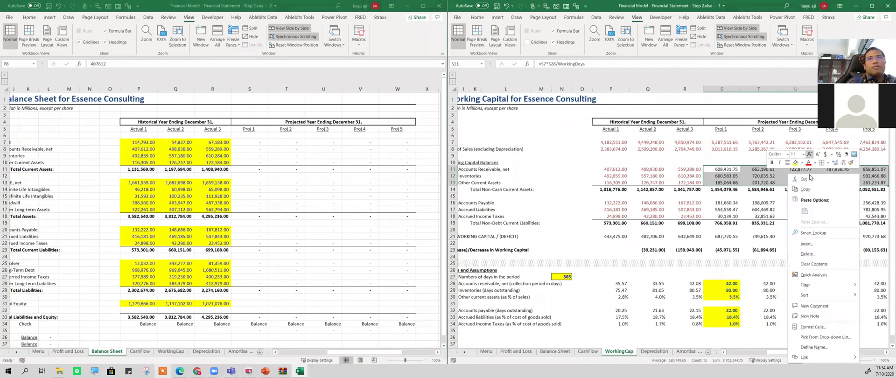
left_click(816, 188)
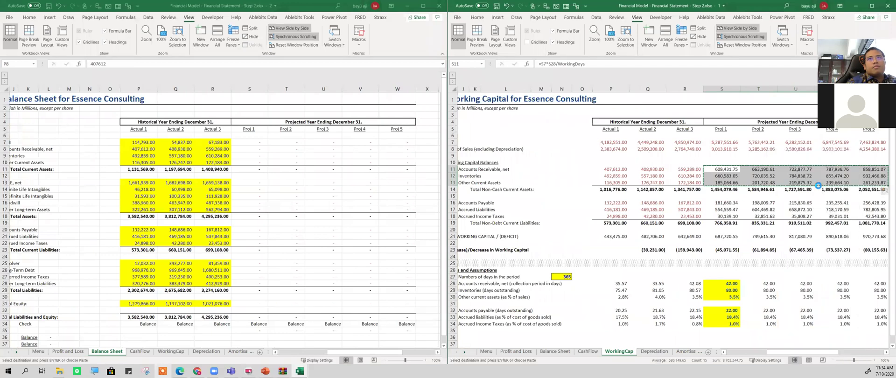
left_click(247, 150)
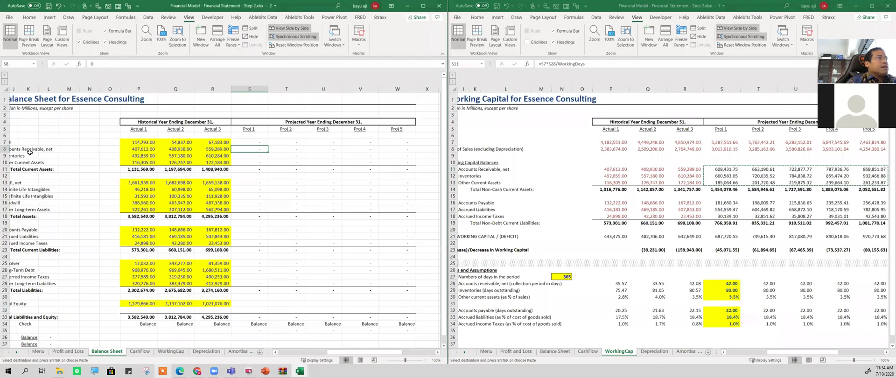
right_click(251, 150)
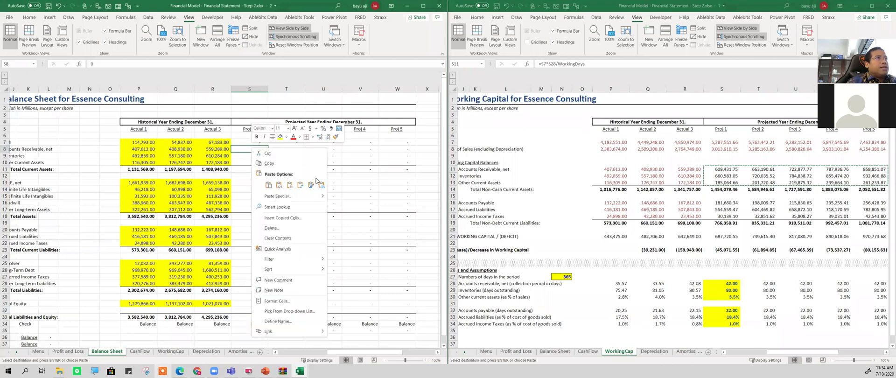
left_click(319, 181)
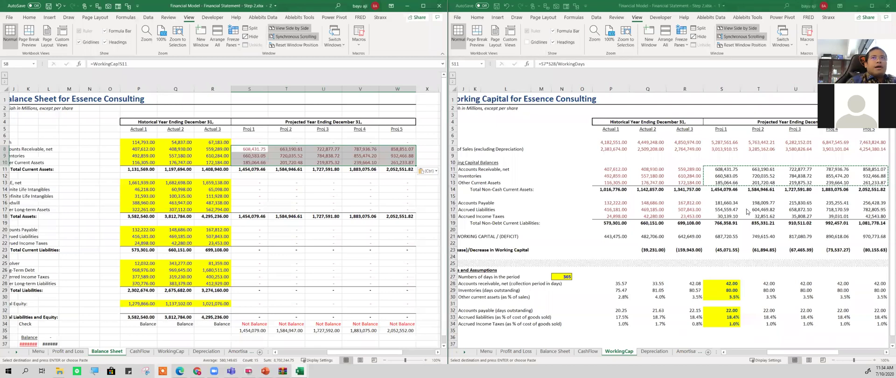
- Copy the projected payables, accrued liabilities and accrued income taxes from WorkingCap S16:W18 and paste them as links at Balance Sheet S20
left_click_drag(724, 205, 819, 216)
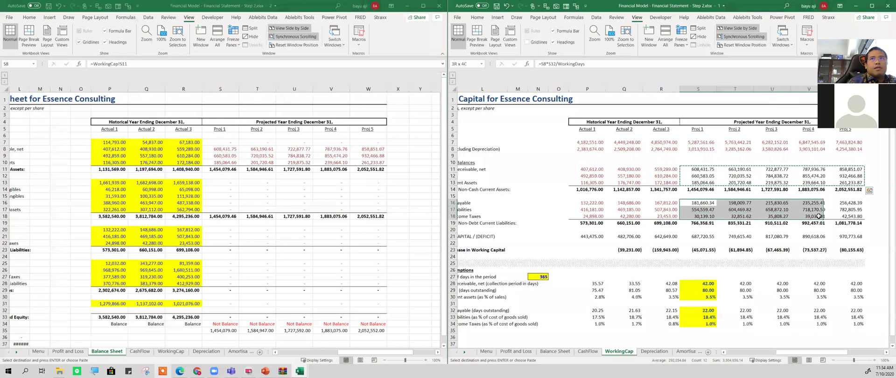
right_click(823, 209)
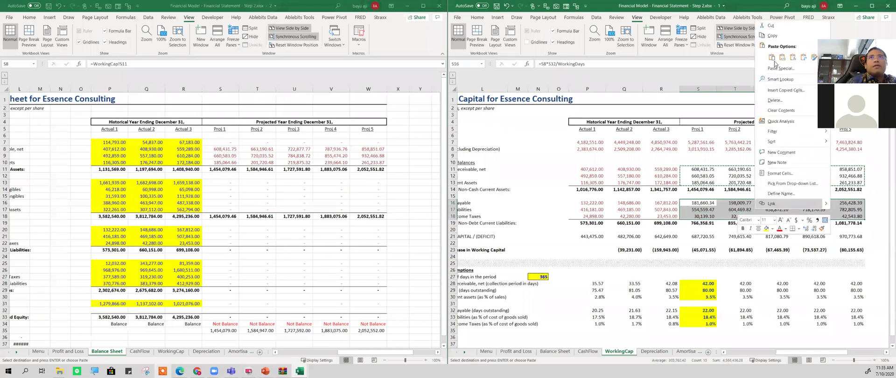
left_click(777, 36)
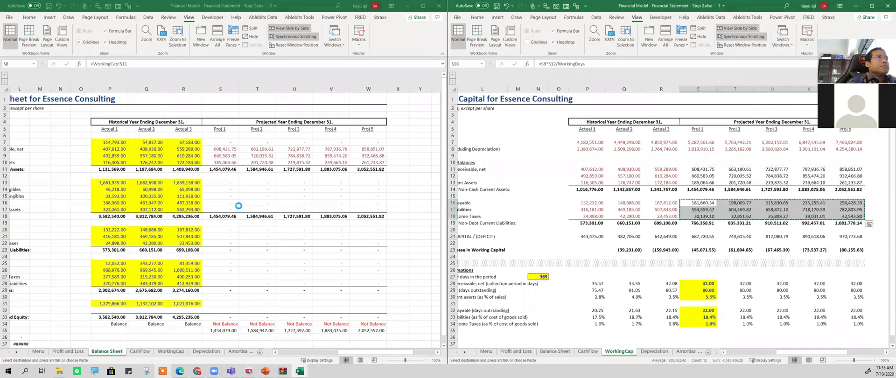
left_click(358, 355)
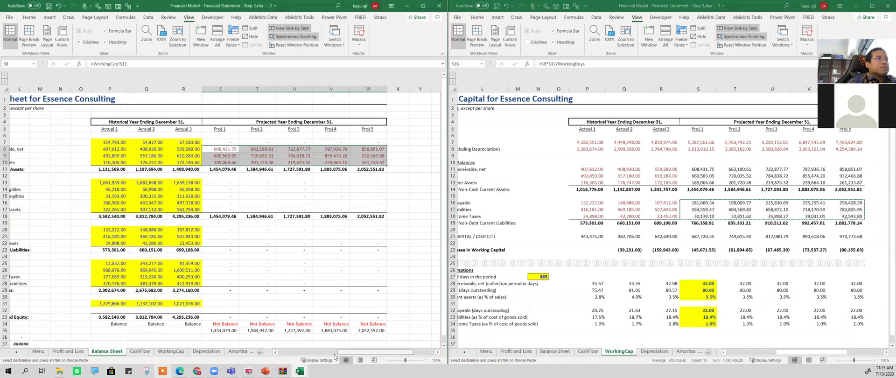
scroll(301, 203, "left", 3)
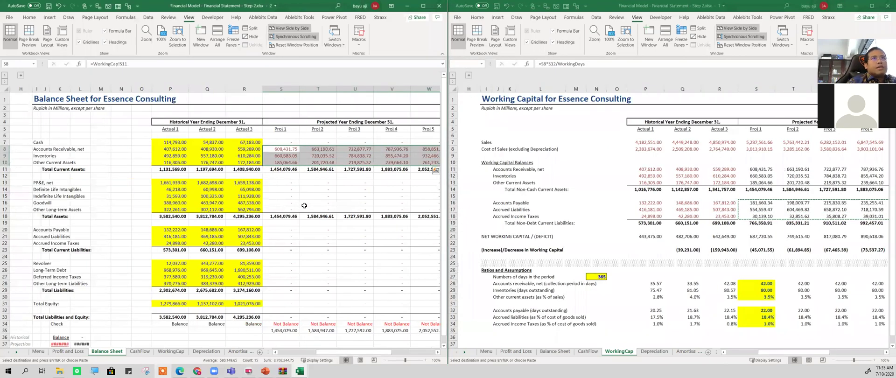
left_click(288, 230)
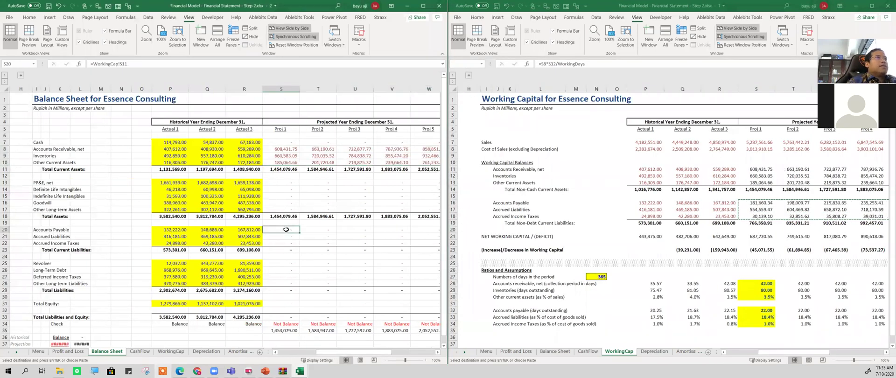
right_click(289, 231)
left_click(357, 77)
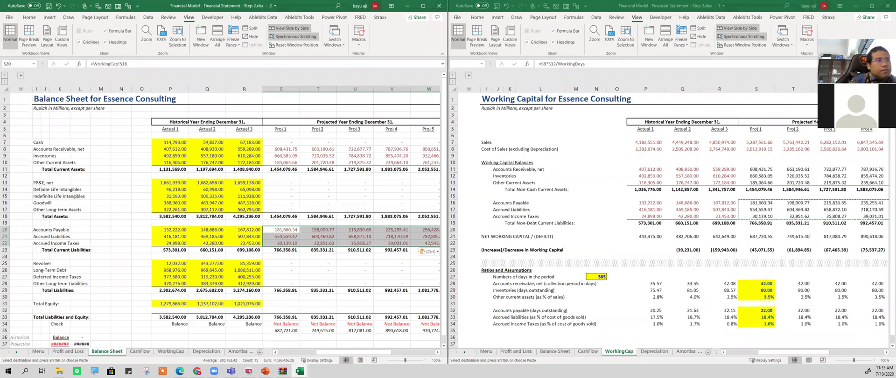
- Check in the PowerPoint flow diagram how working capital feeds the Cash Flow Statement, and return to the Excel workbook
left_click(265, 371)
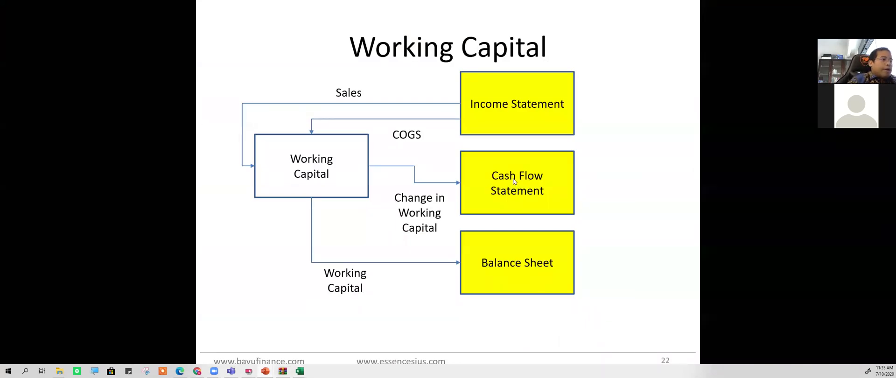
key("alt+Tab")
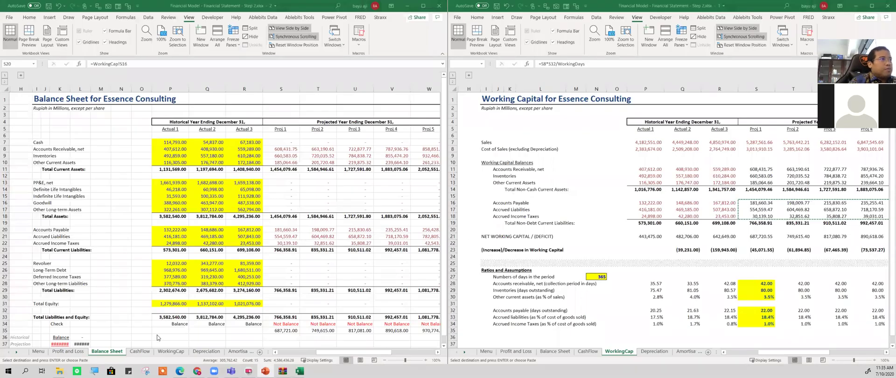
- Open the CashFlow sheet and select the projected (Increase) / decrease in working capital cells, S11:W11
left_click(140, 351)
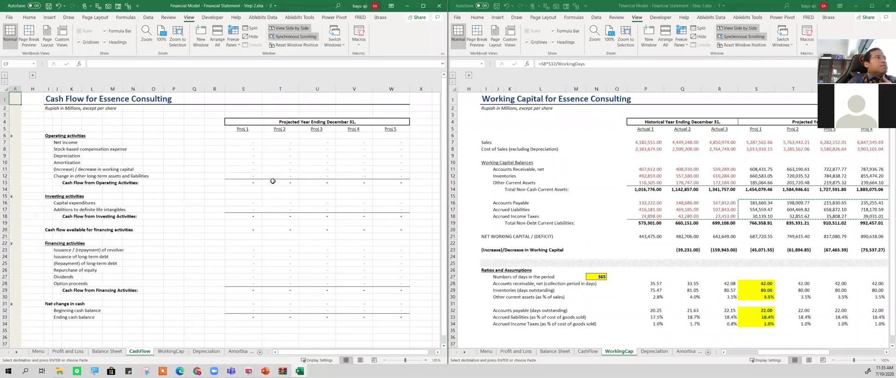
left_click_drag(60, 169, 149, 171)
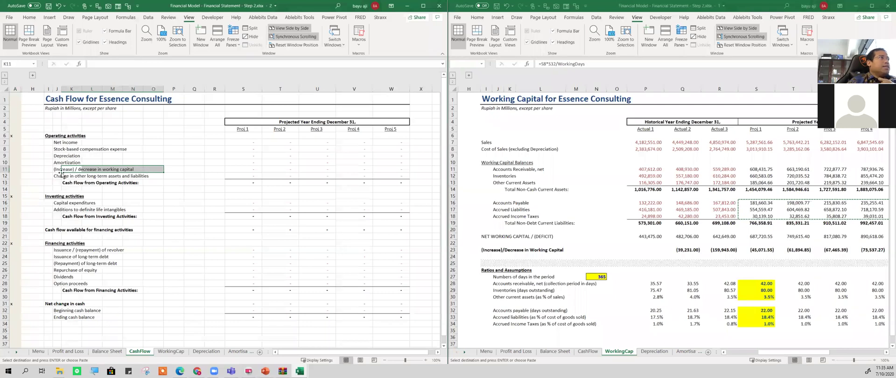
left_click_drag(57, 169, 381, 167)
- Try to fill the CashFlow working capital row with a link to the projected (Increase)/Decrease in Working Capital on the WorkingCap sheet
type("=")
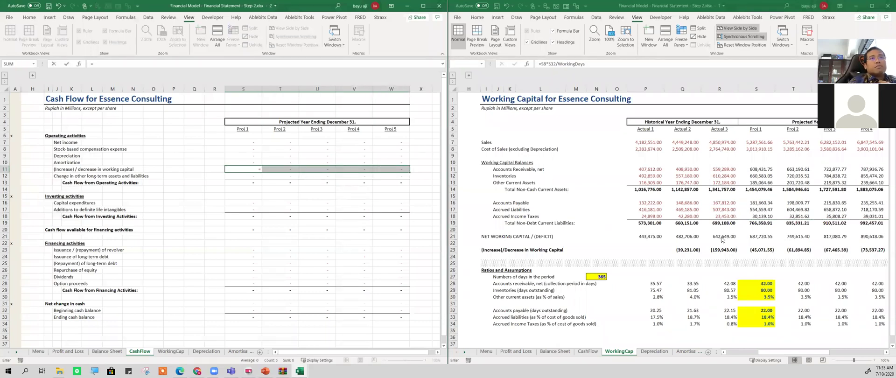
left_click(724, 236)
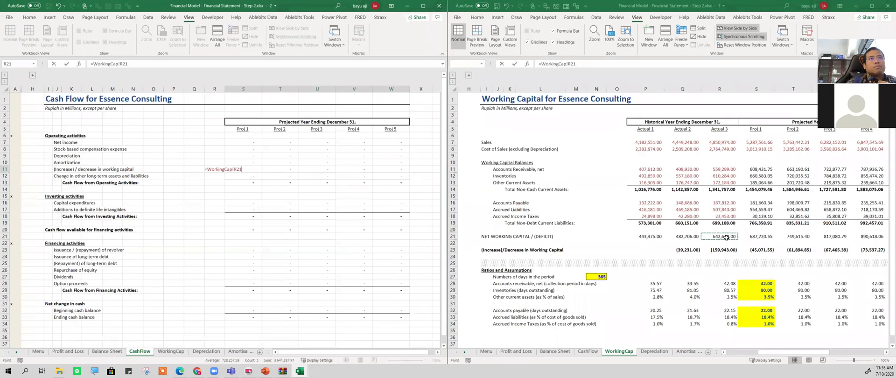
key("Down")
key("Down")
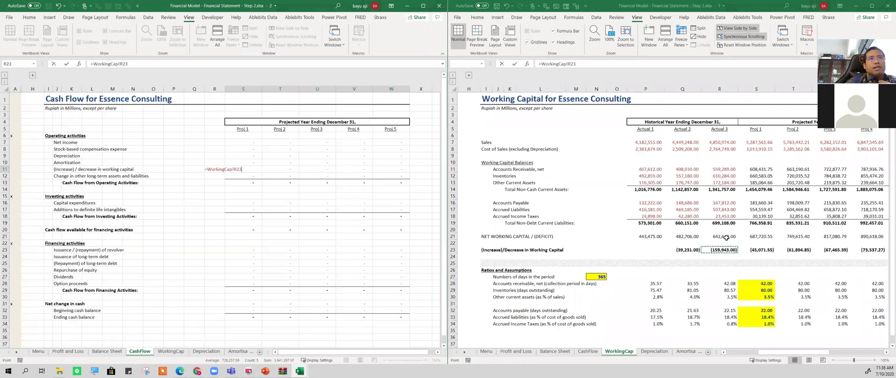
left_click(756, 249)
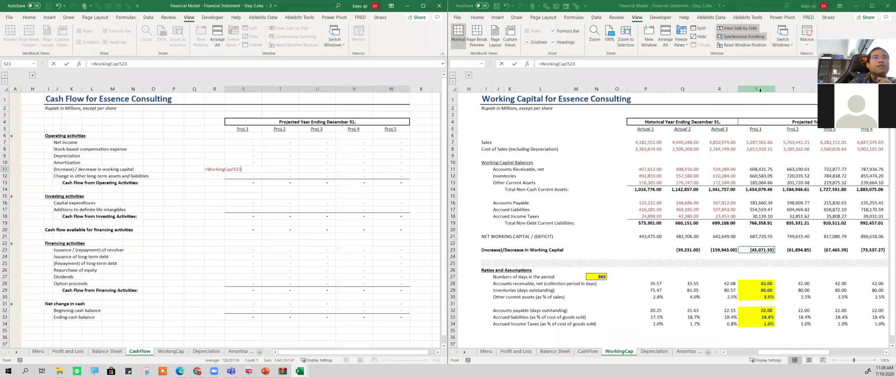
left_click(653, 350)
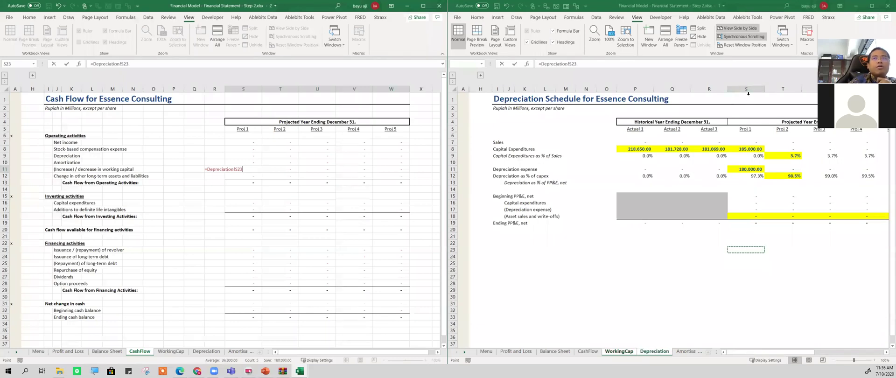
left_click(688, 352)
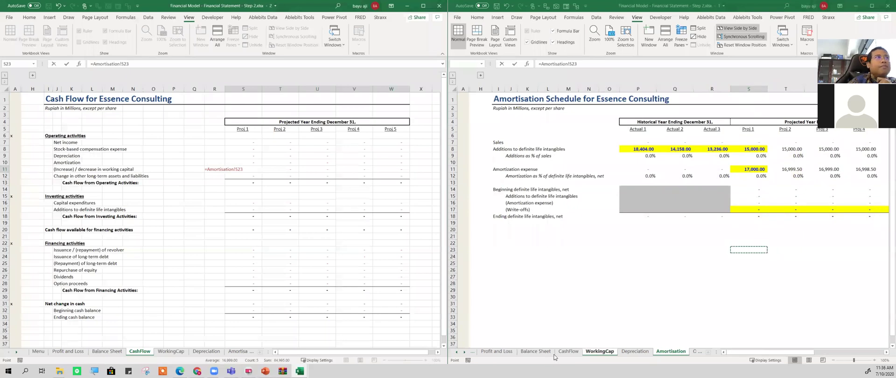
left_click(568, 352)
scroll(620, 228, "up", 4)
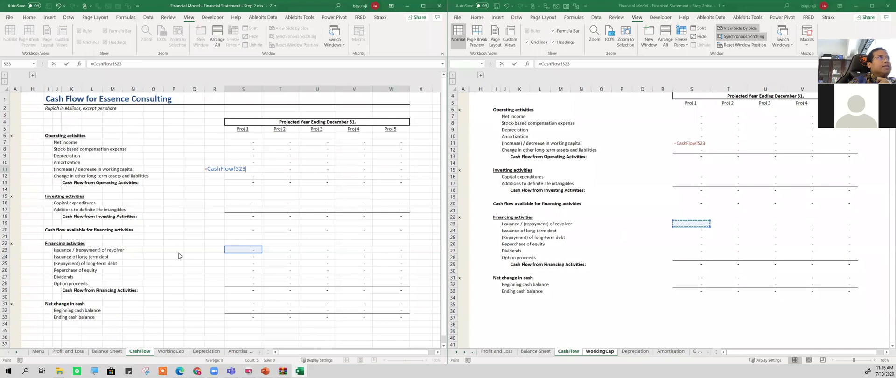
left_click(95, 64)
left_click_drag(94, 64, 166, 64)
left_click(685, 224)
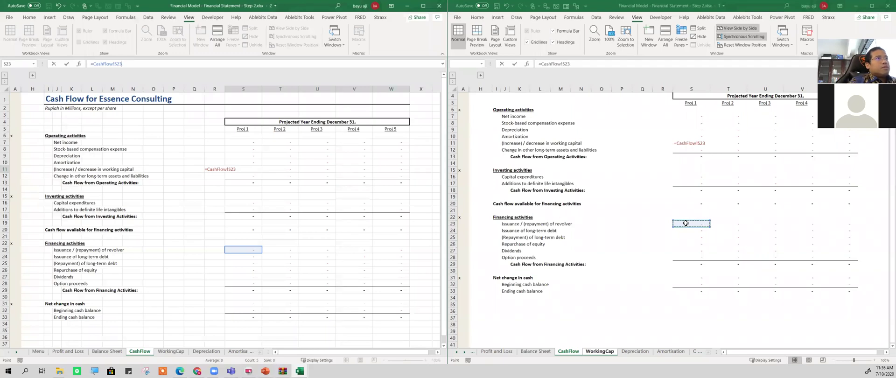
key("ctrl+Return")
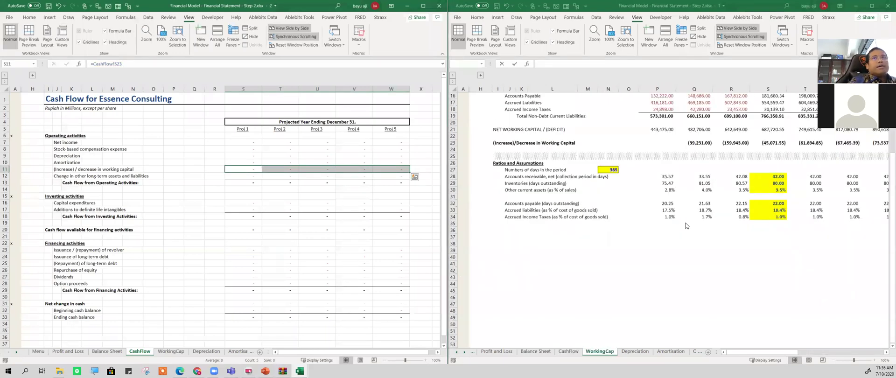
- Fill CashFlow S11:W11 with the link formula =WorkingCap!S23 for the projected change in working capital
type("=")
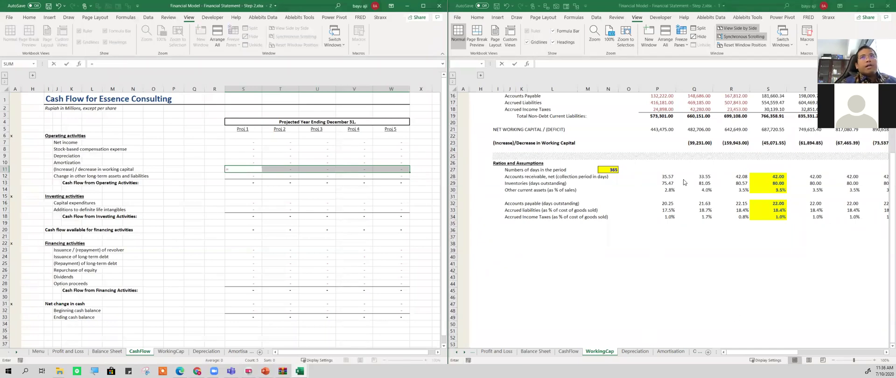
left_click(702, 148)
key("Up")
key("Right")
key("Right")
key("Right")
key("Left")
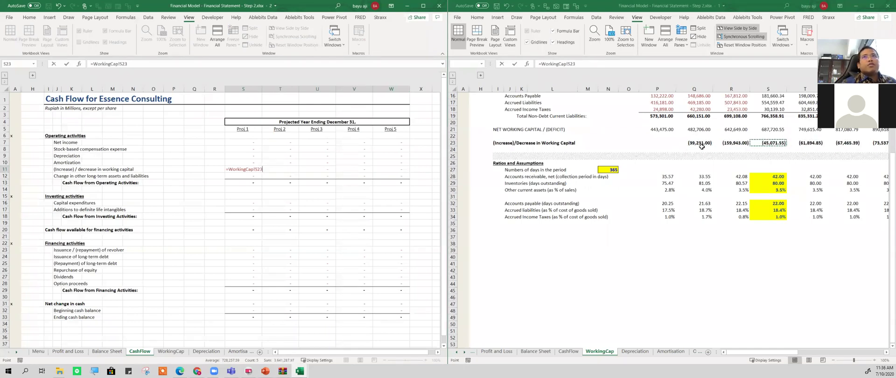
key("ctrl+Return")
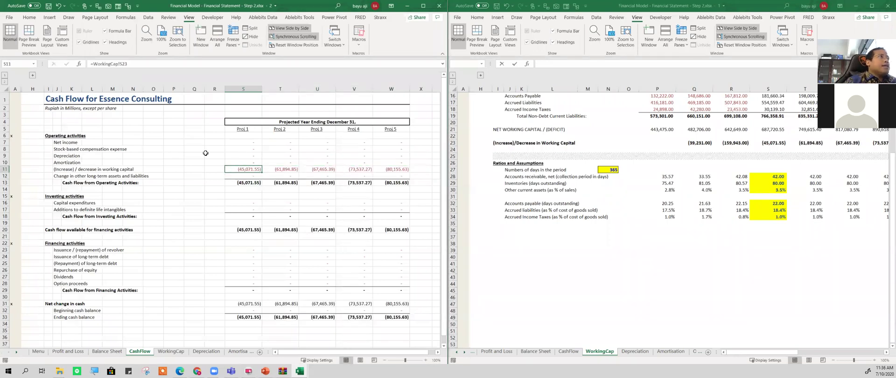
- Fill the projected Net income cells S7:W7 on CashFlow with the link formula ='Profit and Loss'!S25
left_click(234, 143)
left_click_drag(234, 143, 396, 143)
type("=")
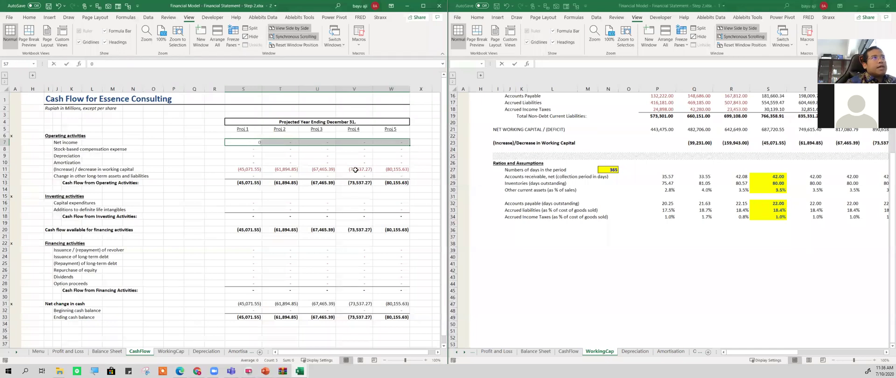
left_click(487, 351)
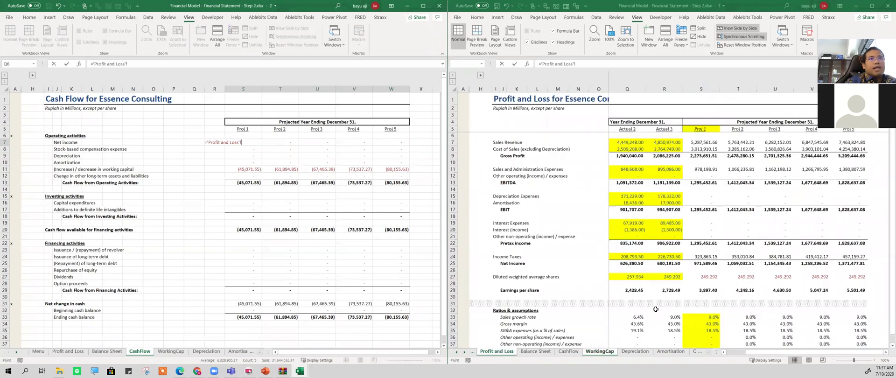
left_click(702, 263)
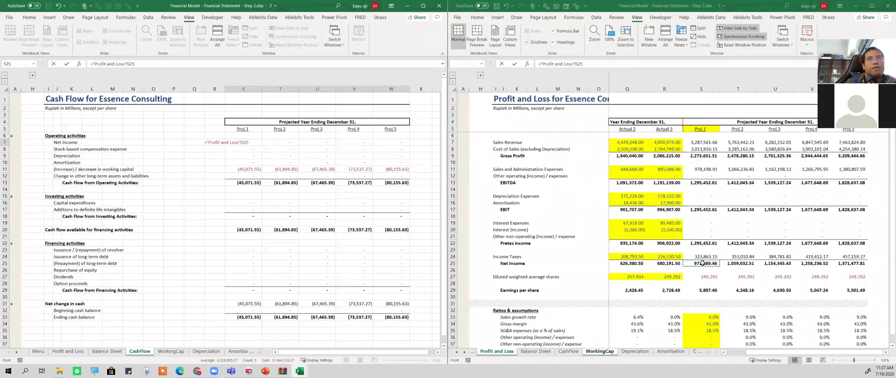
key("ctrl+Return")
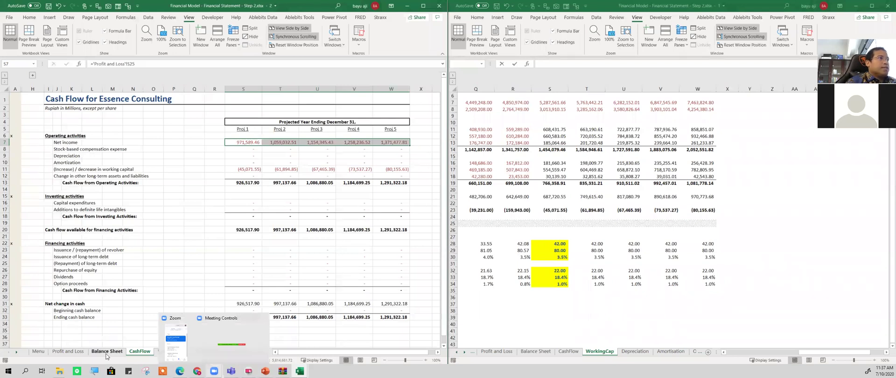
- Review the Balance Sheet's linked current assets and current liabilities for Proj 1, and return to the working capital change on CashFlow
left_click(107, 351)
left_click(295, 170)
left_click_drag(292, 143, 290, 161)
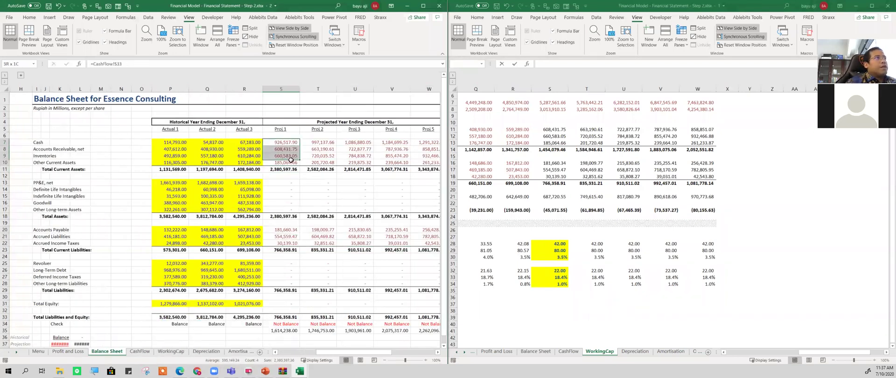
left_click(287, 150)
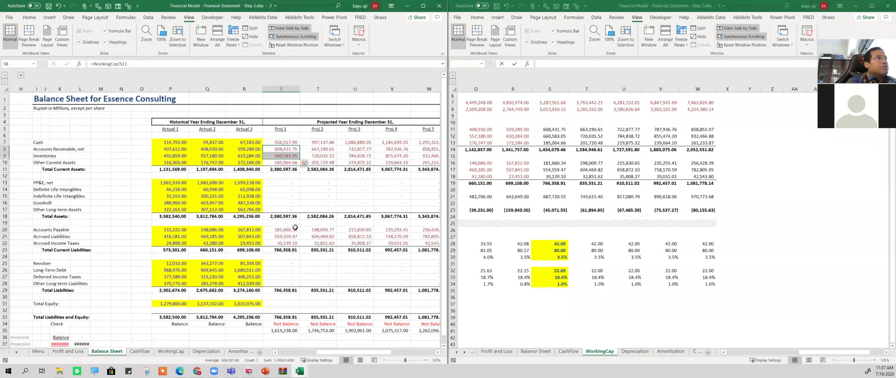
left_click_drag(280, 230, 281, 243)
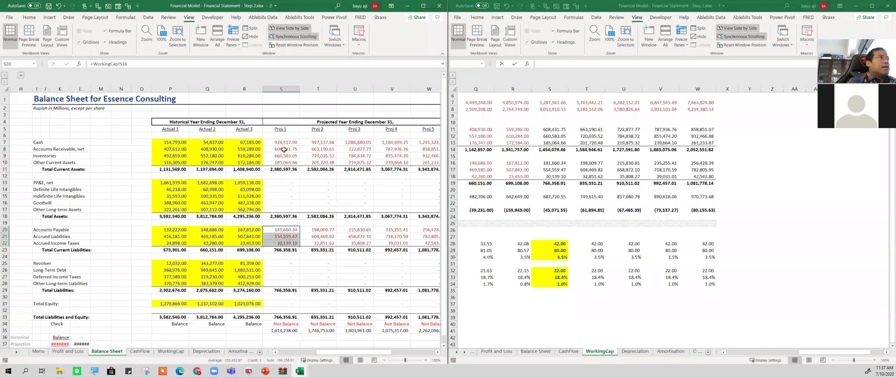
left_click_drag(283, 149, 283, 162)
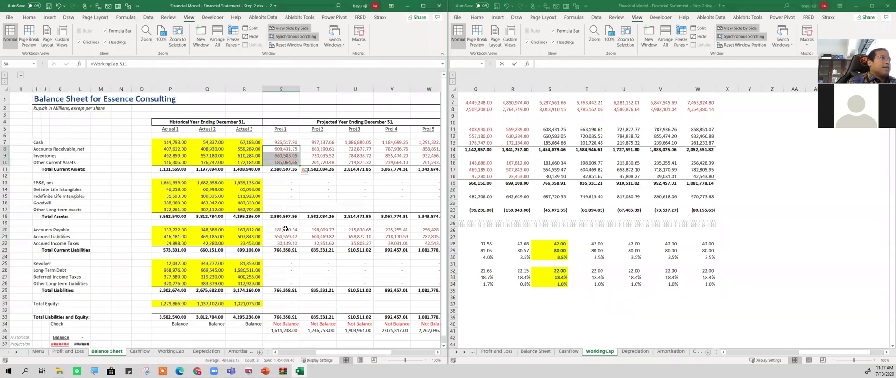
left_click_drag(284, 229, 289, 244)
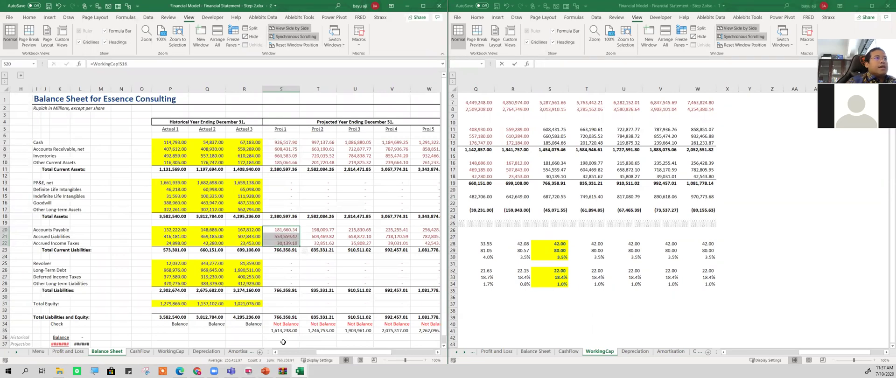
left_click(146, 353)
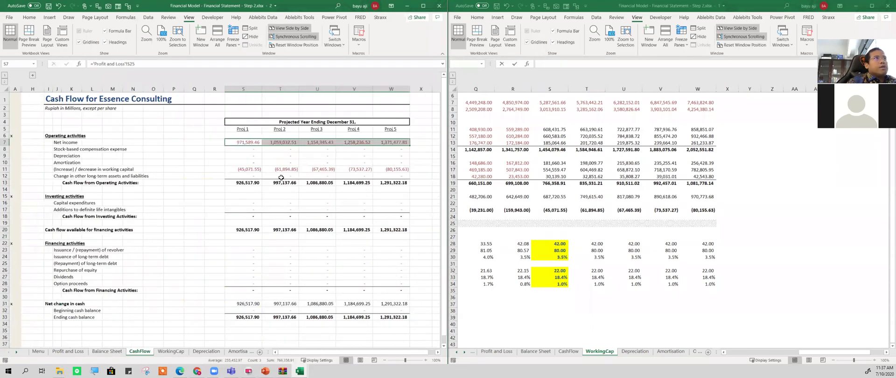
left_click(241, 169)
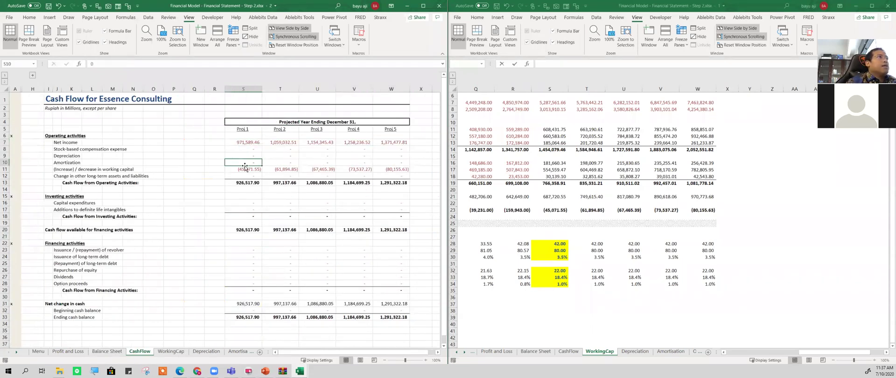
- Open the Depreciation sheet and look over the capital expenditure, depreciation and PP&E projections
mouse_move(265, 371)
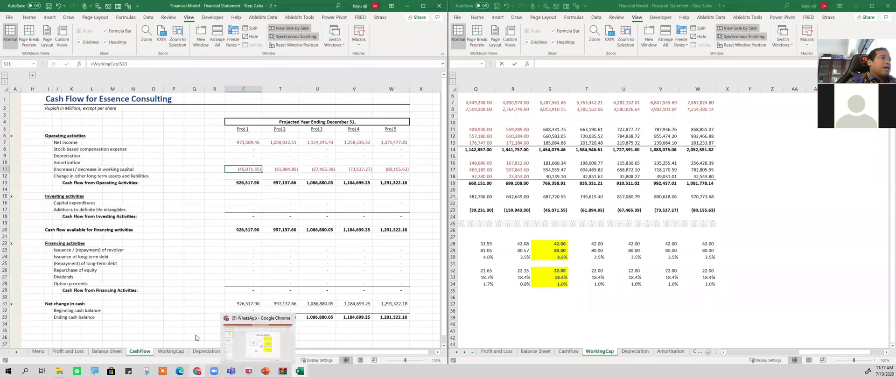
left_click(322, 290)
left_click(197, 356)
left_click(226, 285)
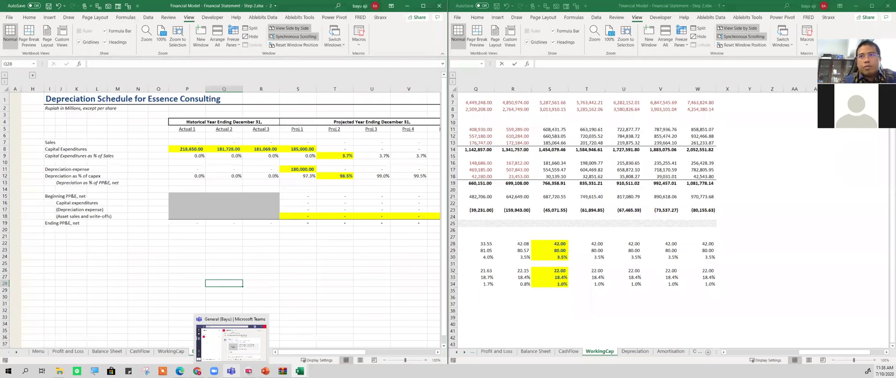
left_click(361, 304)
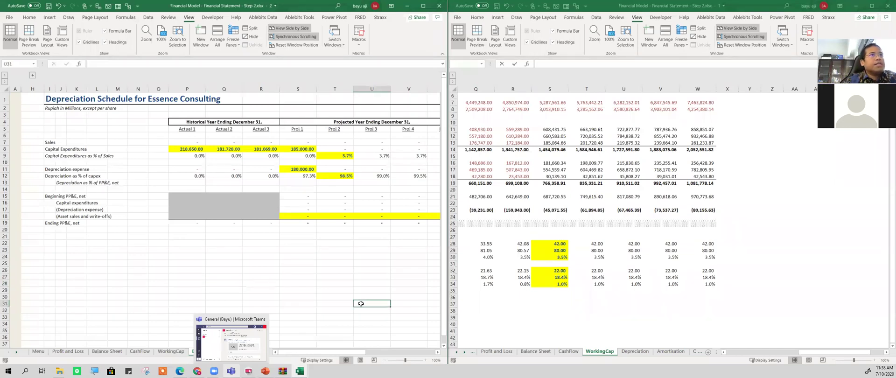
left_click(346, 247)
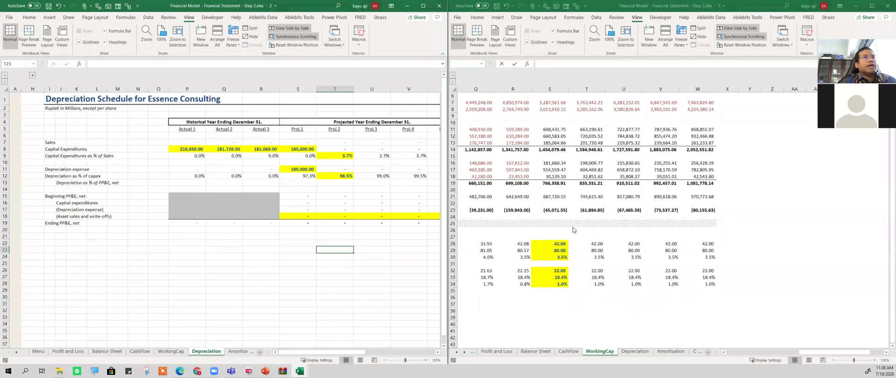
left_click(347, 236)
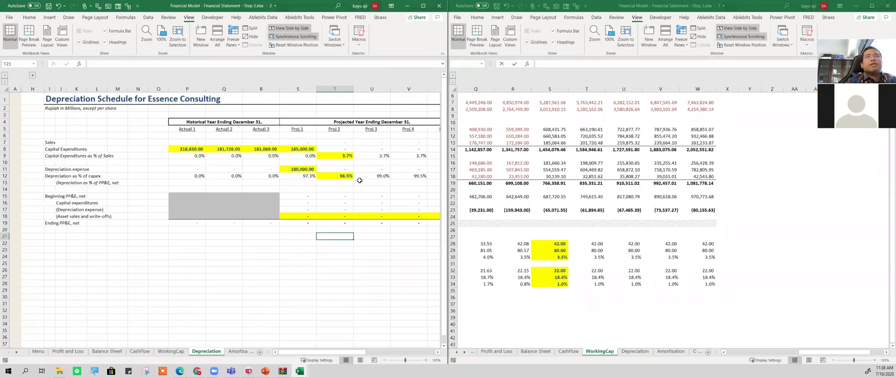
left_click(388, 176)
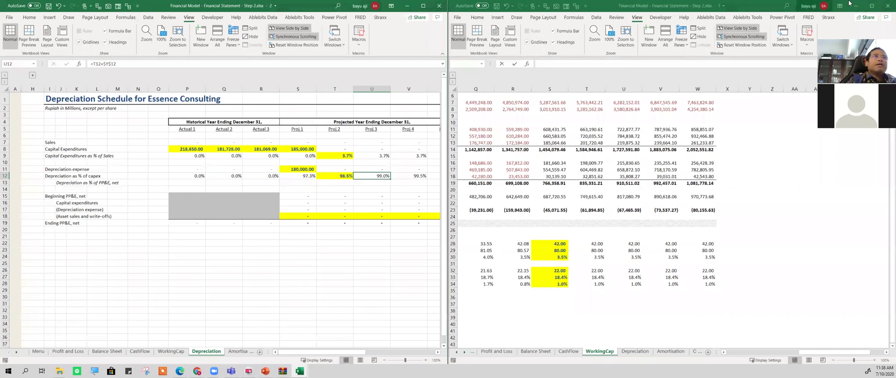
left_click_drag(416, 237, 381, 248)
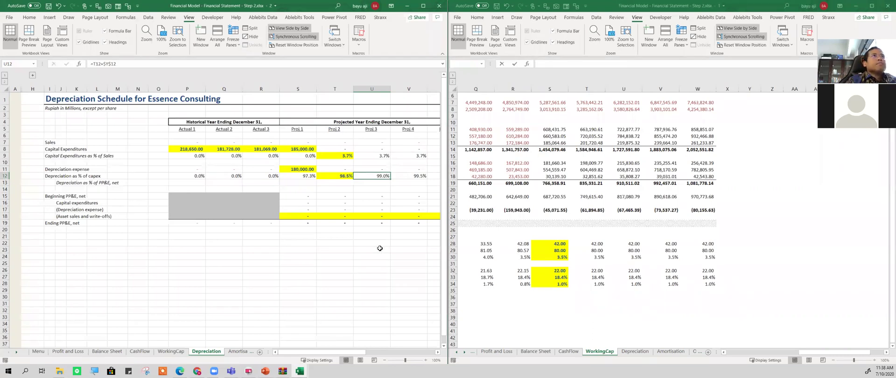
- Close the second window of the workbook, leaving only the window that shows the WorkingCap sheet
left_click(423, 5)
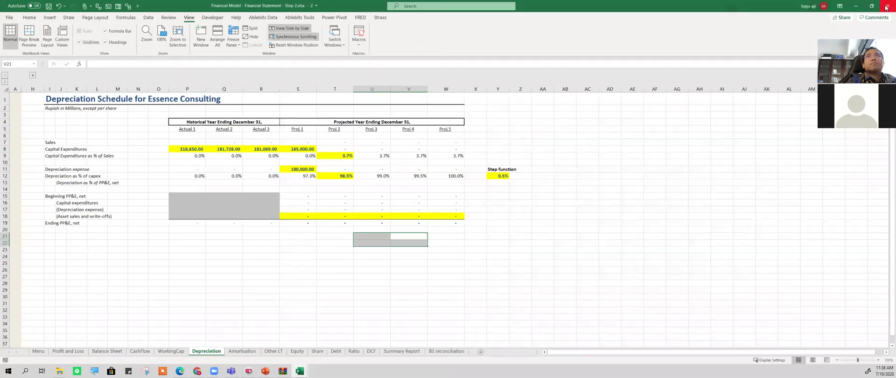
left_click(886, 5)
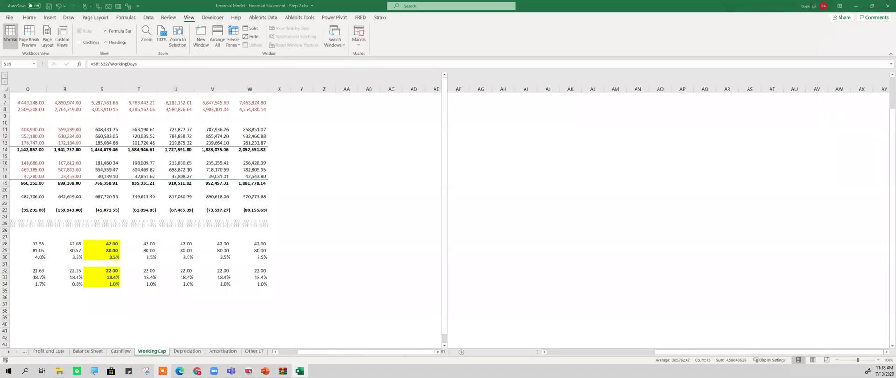
key("super+d")
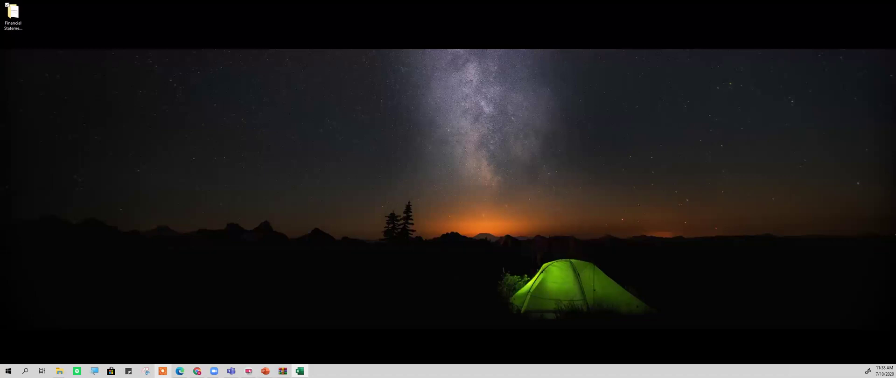
key("super+d")
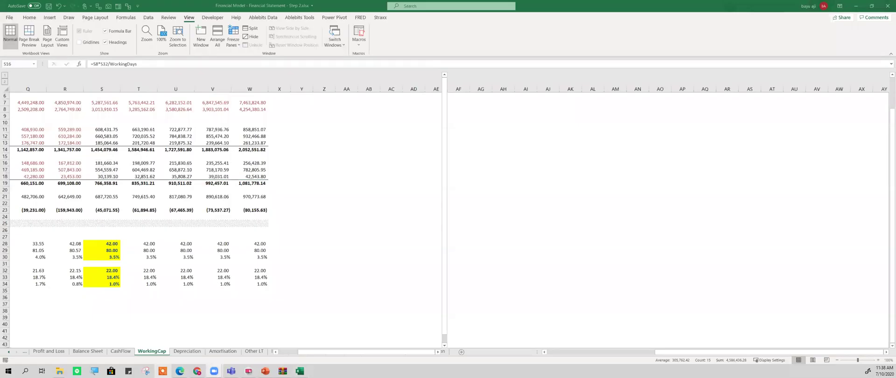